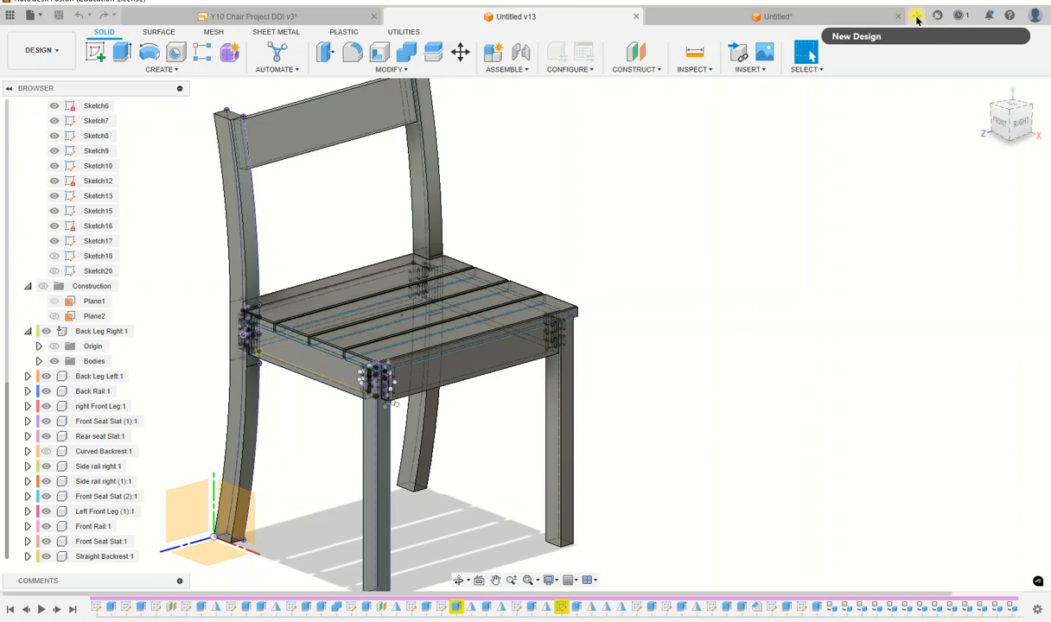
# - Examine the mortise slots and central housing on the curved leg in the other untitled design
pyautogui.click(754, 17)
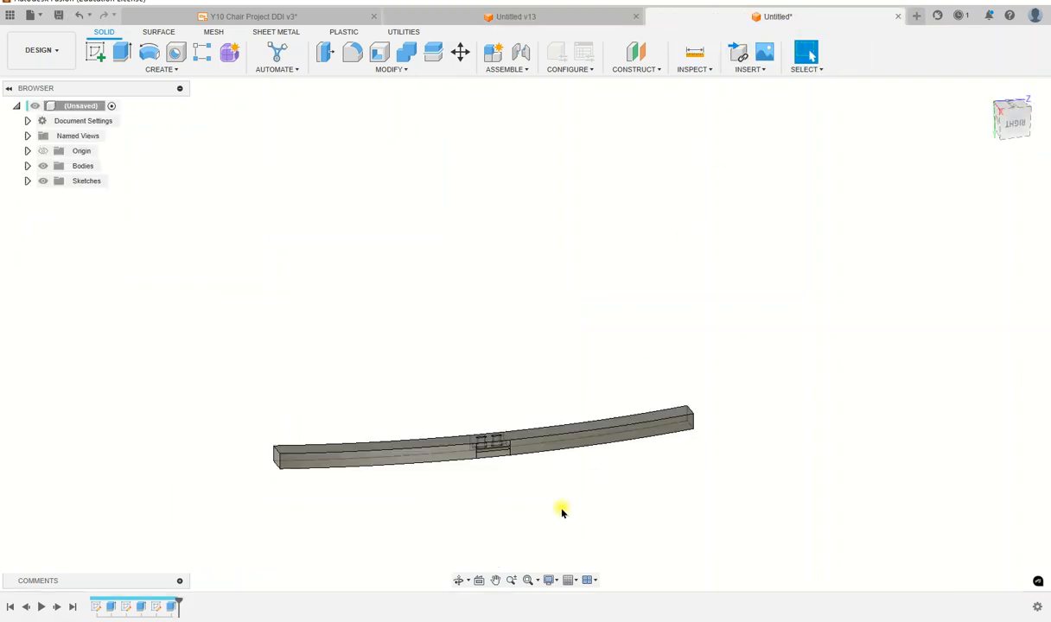
pyautogui.moveTo(944, 129)
pyautogui.keyDown('shift'); pyautogui.mouseDown(button='middle')
pyautogui.moveTo(938, 151)
pyautogui.moveTo(897, 189)
pyautogui.moveTo(917, 206)
pyautogui.moveTo(960, 142)
pyautogui.mouseUp(button='middle'); pyautogui.keyUp('shift')
pyautogui.scroll(-1, 403, 469)
pyautogui.scroll(10, 413, 448)
pyautogui.scroll(5, 413, 448)
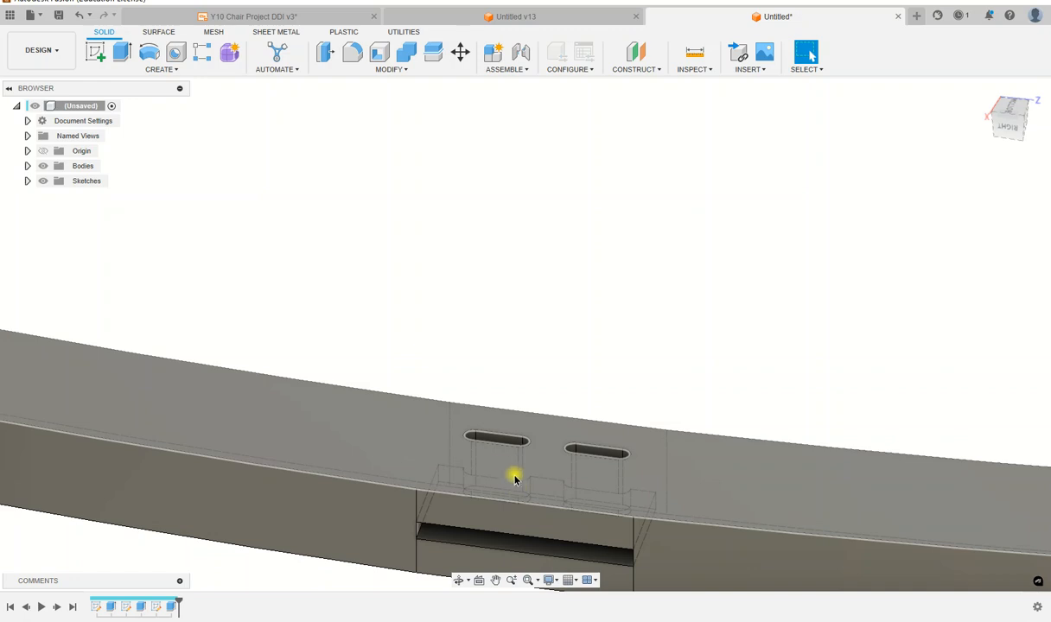
pyautogui.scroll(3, 479, 551)
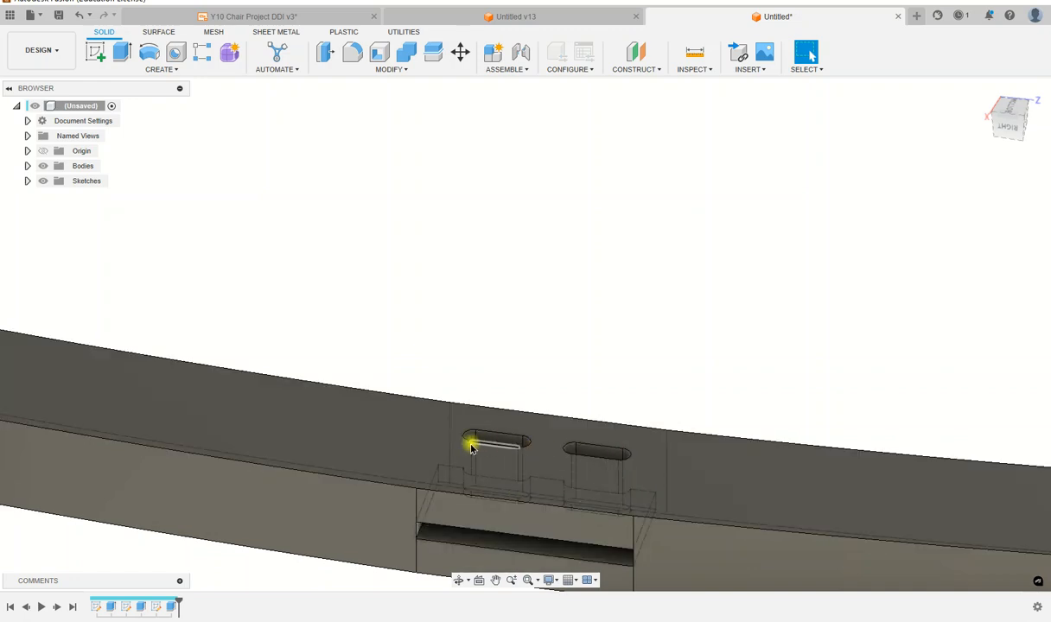
pyautogui.scroll(-10, 636, 465)
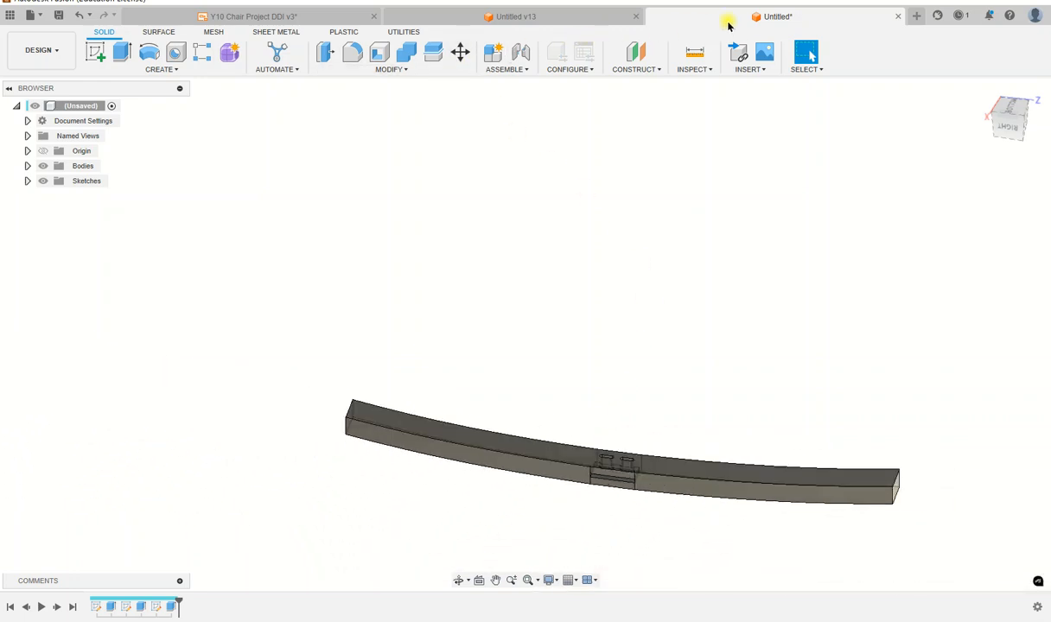
# - Create a new design and start a sketch on the front (XY) origin plane
pyautogui.click(915, 16)
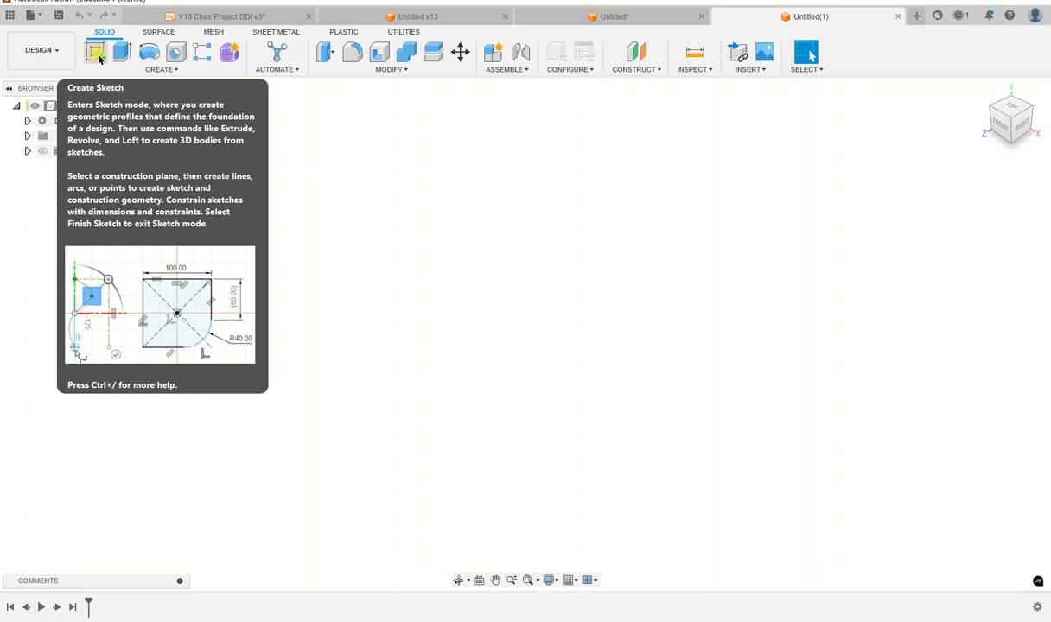
pyautogui.click(166, 69)
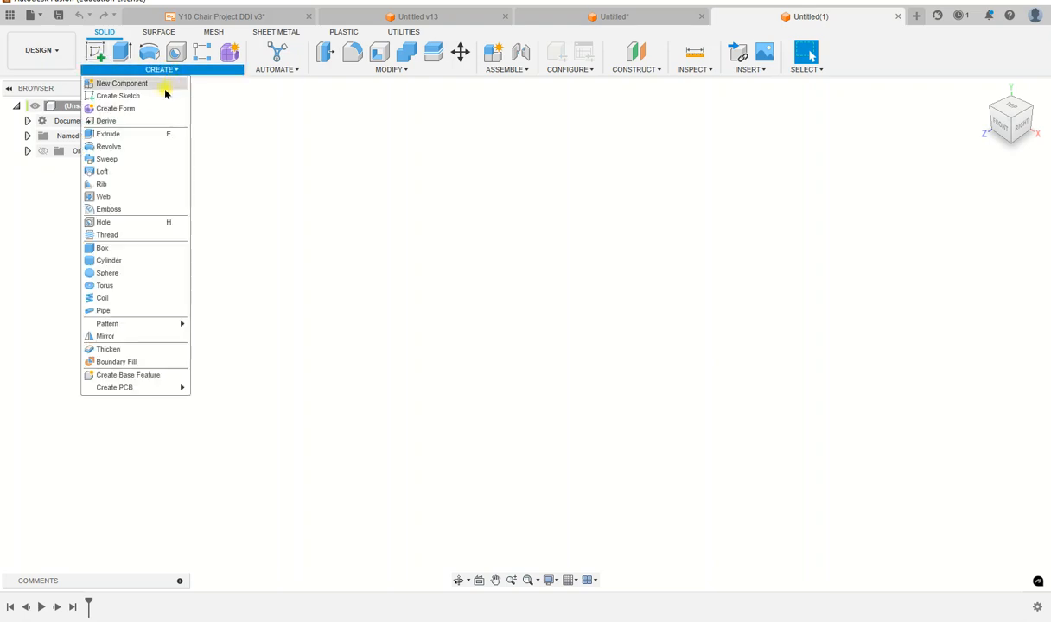
pyautogui.click(121, 96)
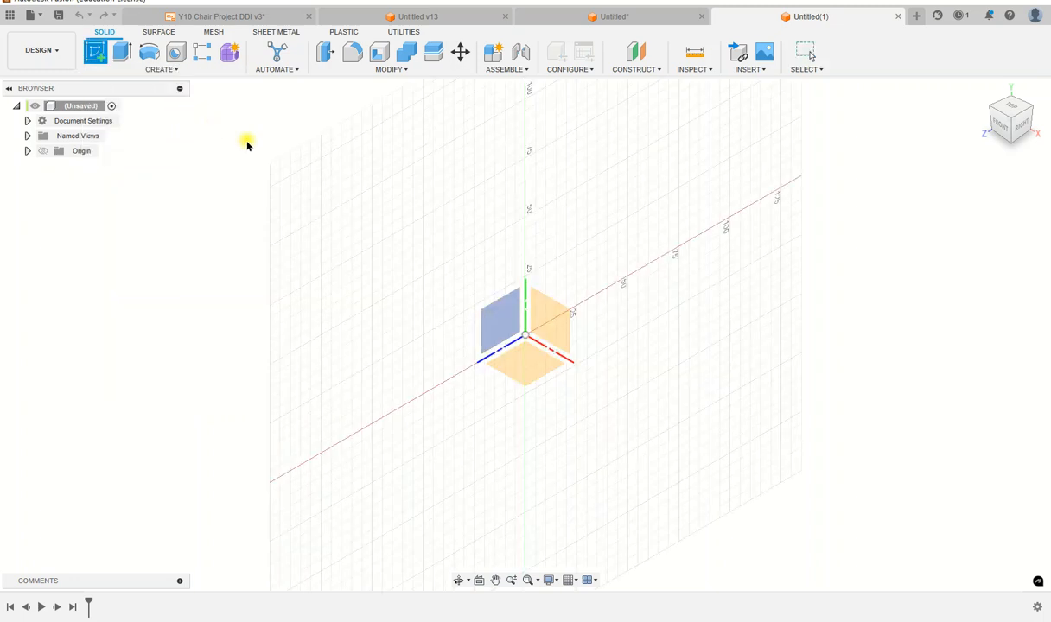
pyautogui.click(546, 319)
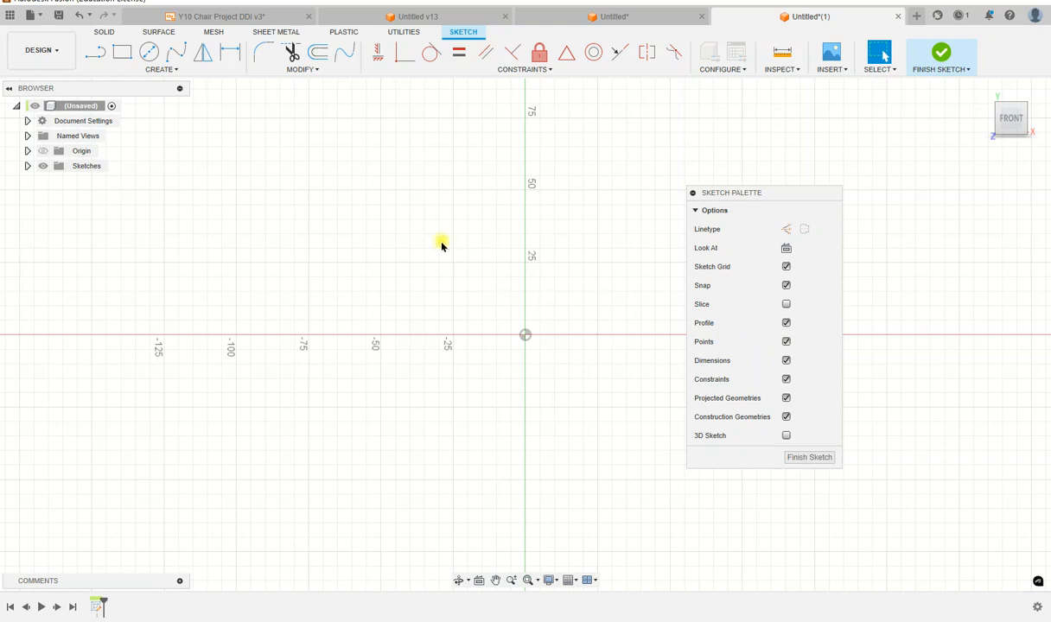
# - Draw a center rectangle 800 mm wide and 90 mm high, centred on the origin
pyautogui.click(178, 70)
pyautogui.moveTo(160, 96)
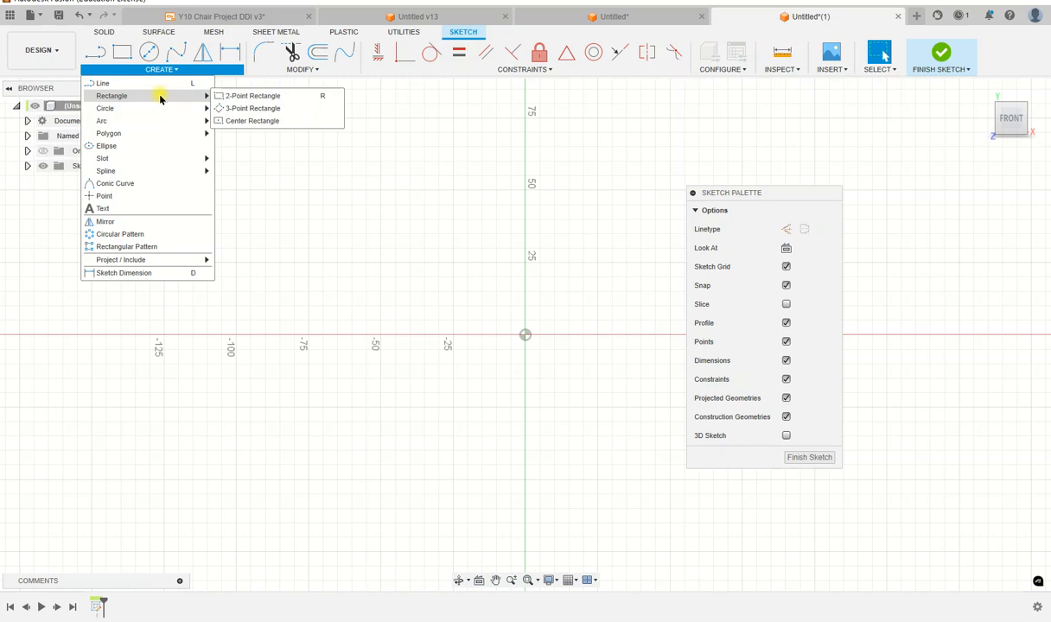
pyautogui.click(252, 121)
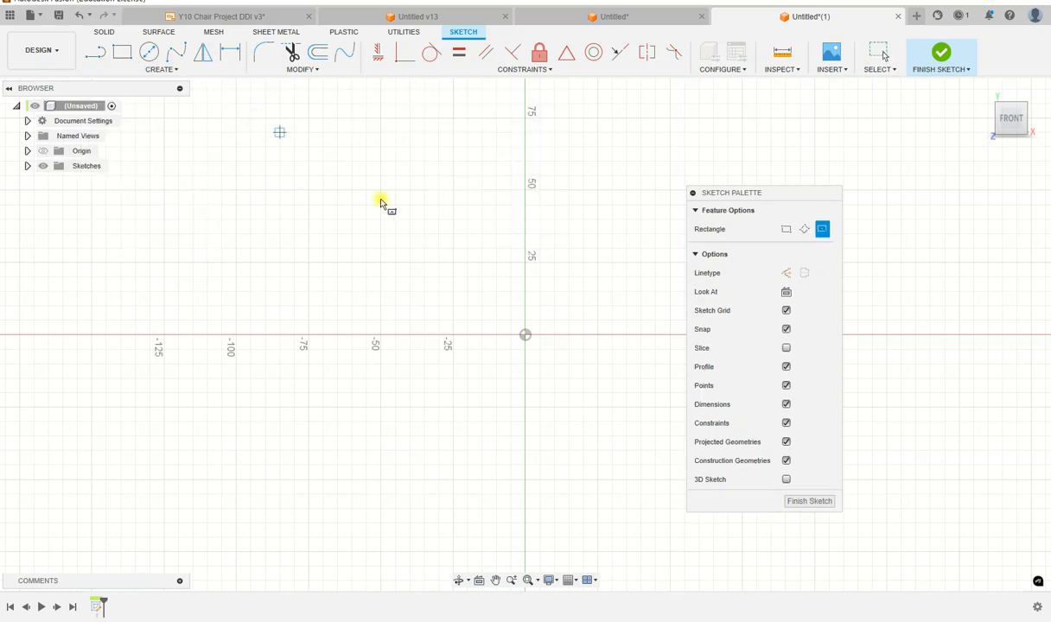
pyautogui.click(525, 336)
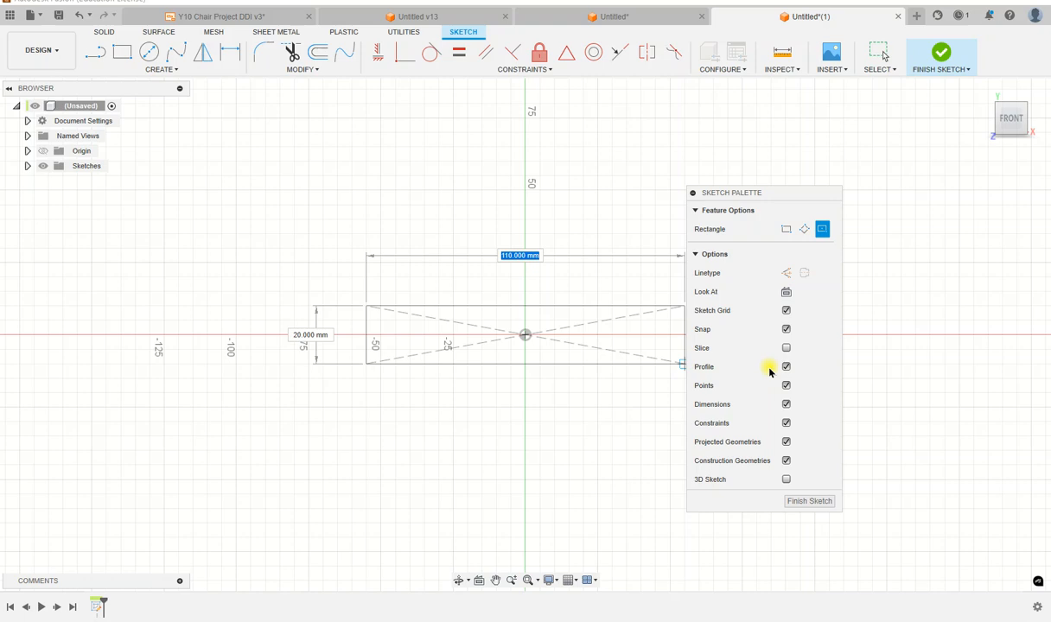
pyautogui.write('80')
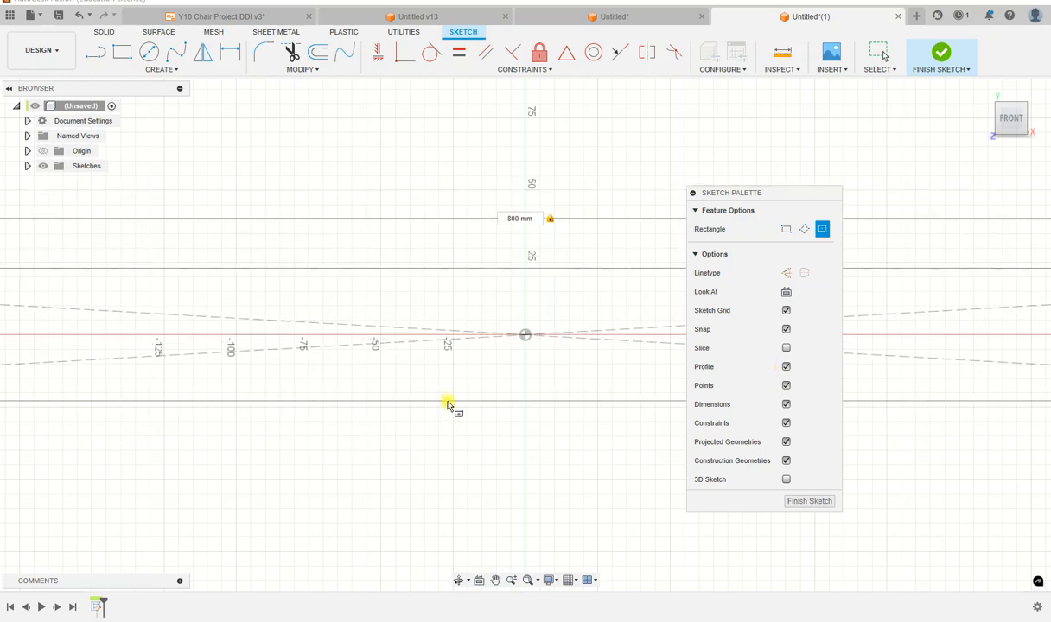
pyautogui.scroll(-5, 442, 404)
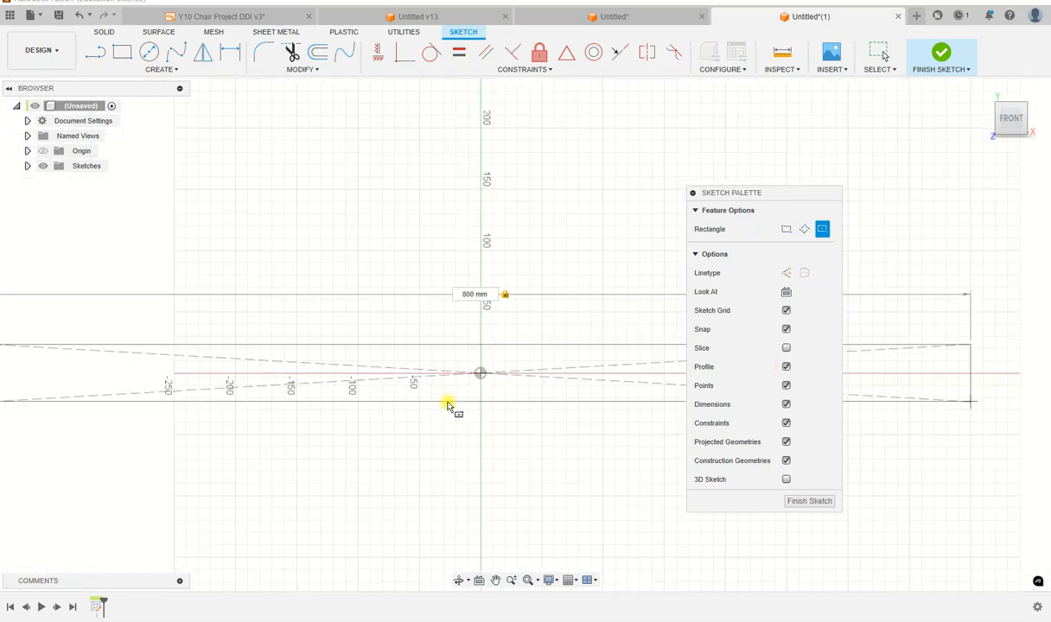
pyautogui.scroll(-3, 448, 405)
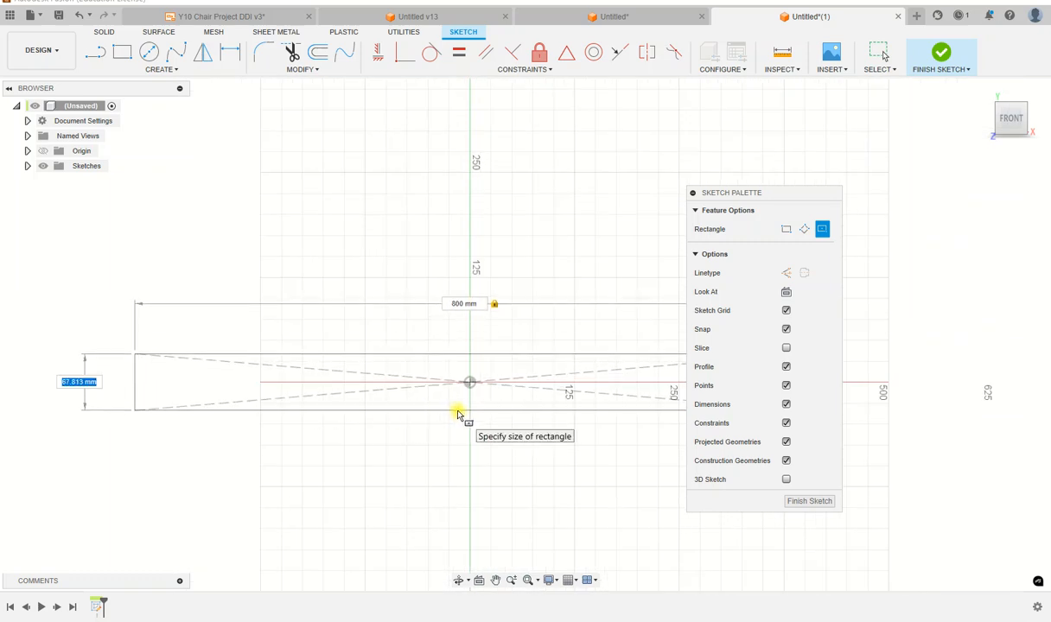
pyautogui.write('90')
pyautogui.press('Tab')
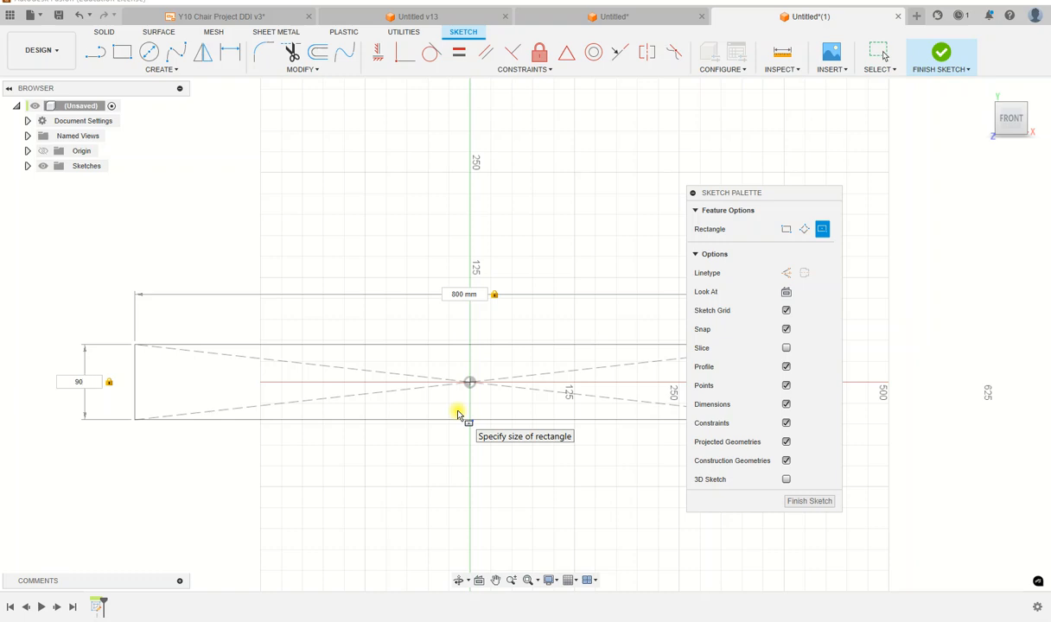
pyautogui.press('Return')
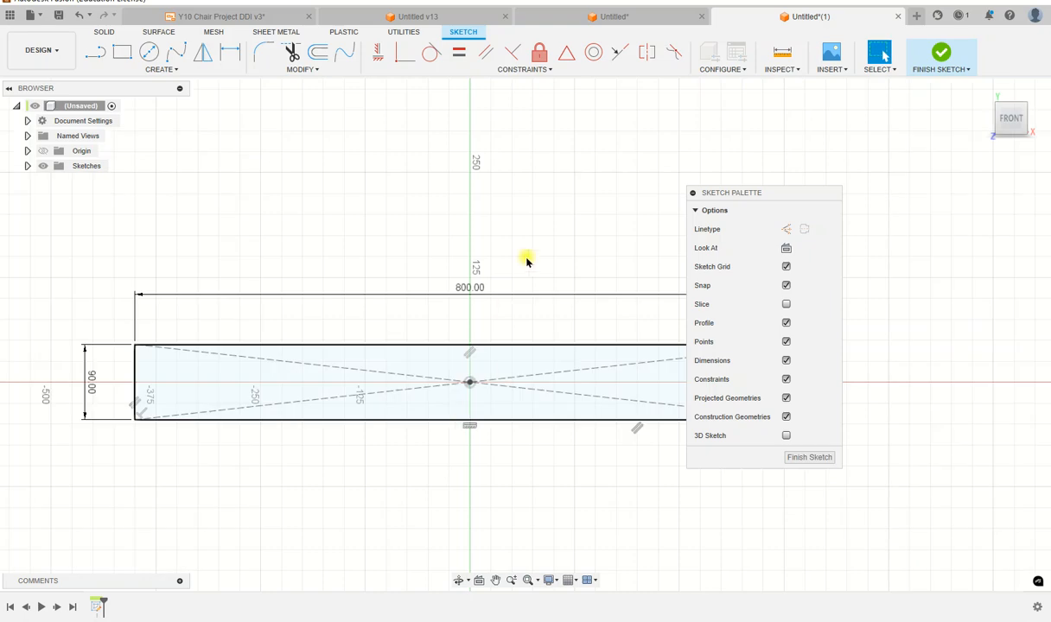
pyautogui.moveTo(790, 194)
pyautogui.mouseDown()
pyautogui.moveTo(968, 266)
pyautogui.moveTo(964, 197)
pyautogui.moveTo(955, 217)
pyautogui.mouseUp()
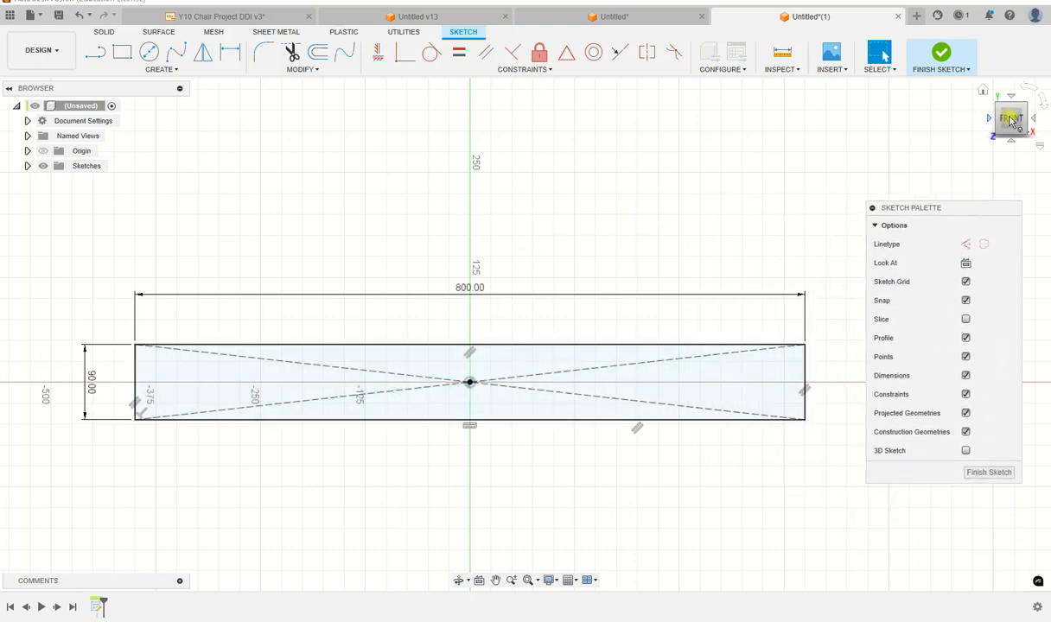
pyautogui.moveTo(1012, 120)
pyautogui.mouseDown()
pyautogui.moveTo(994, 112)
pyautogui.moveTo(972, 126)
pyautogui.moveTo(965, 115)
pyautogui.mouseUp()
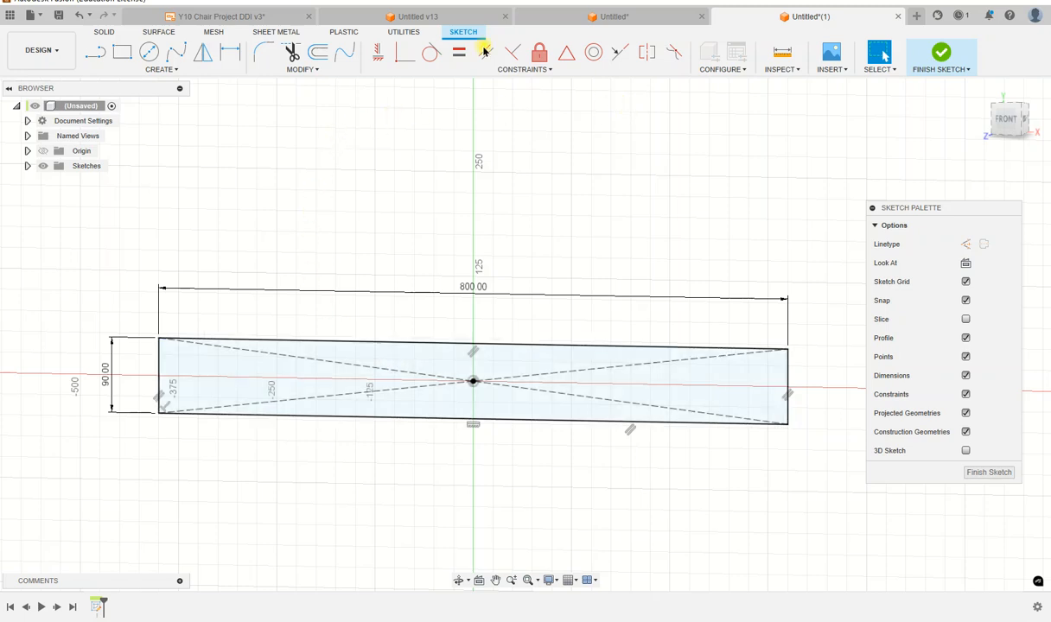
# - Check the leg and rail dimensions in the Y10 Chair Project DDI drawing, and return to the new leg sketch
pyautogui.click(446, 13)
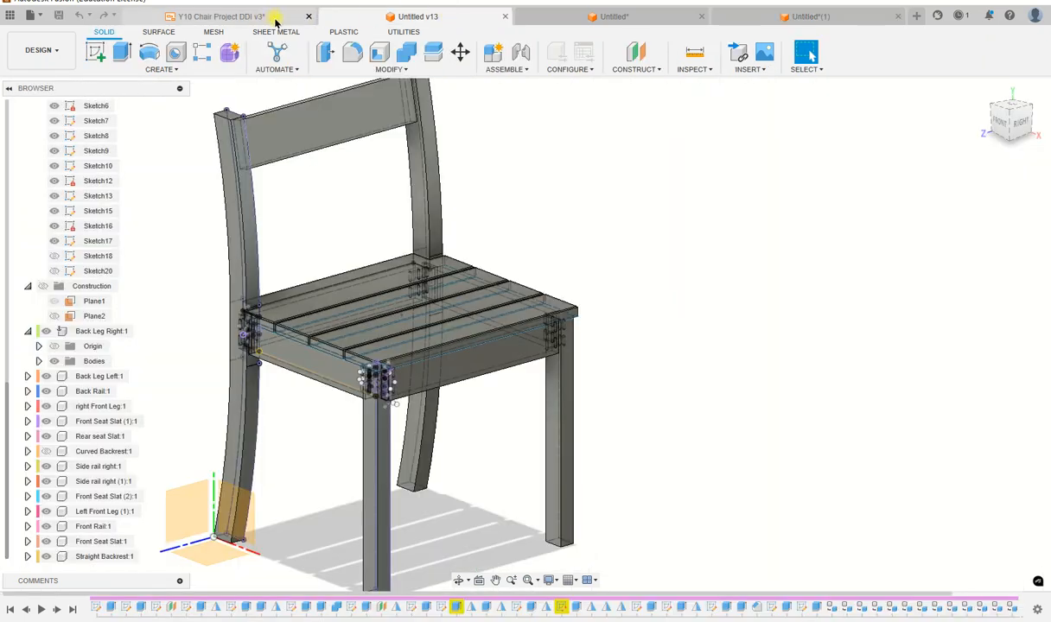
pyautogui.click(286, 20)
pyautogui.scroll(-3, 429, 394)
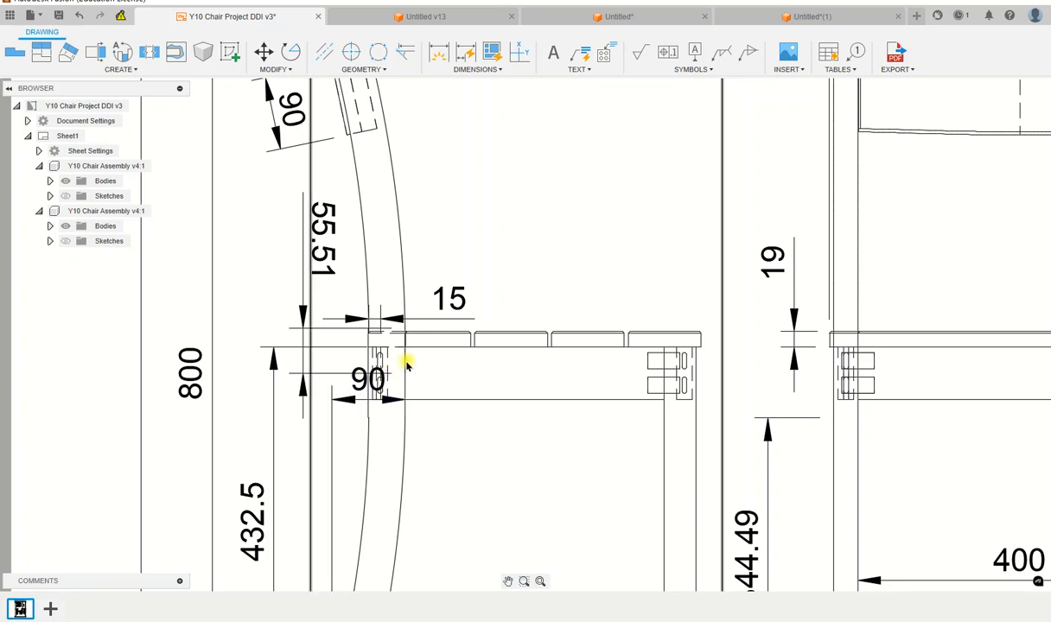
pyautogui.scroll(-5, 798, 416)
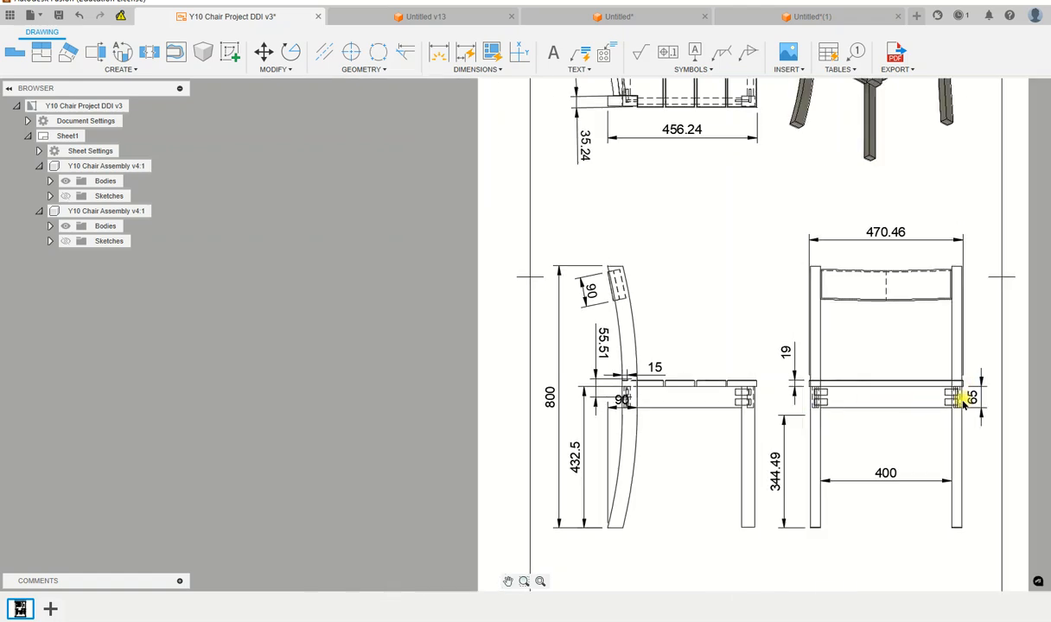
pyautogui.click(821, 17)
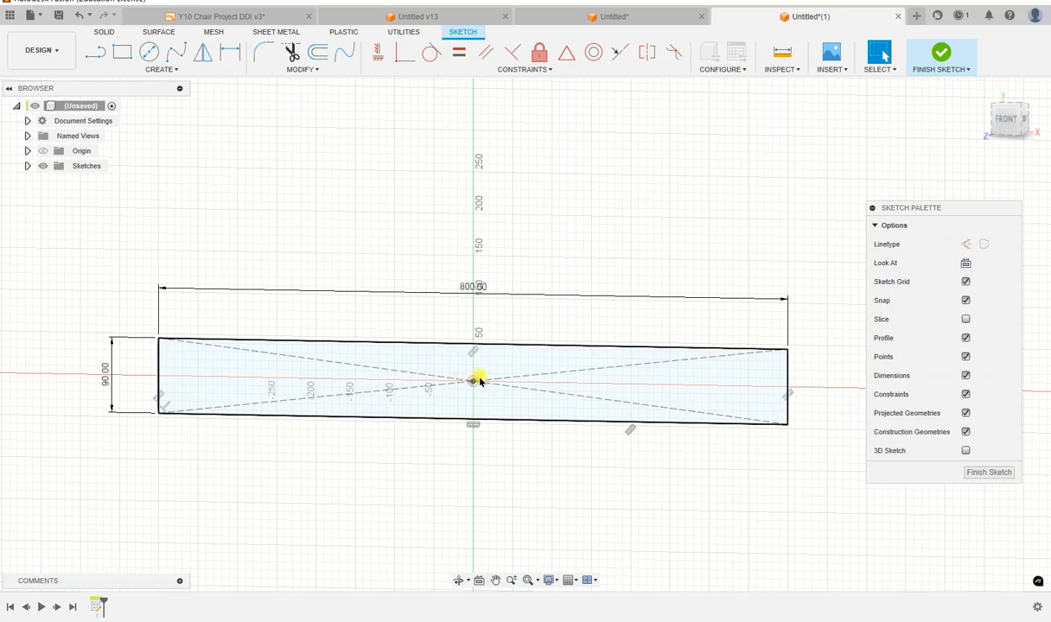
# - Draw a second center rectangle on the origin, 65 mm wide and spanning the full 90 mm height of the large rectangle
pyautogui.click(165, 69)
pyautogui.moveTo(165, 102)
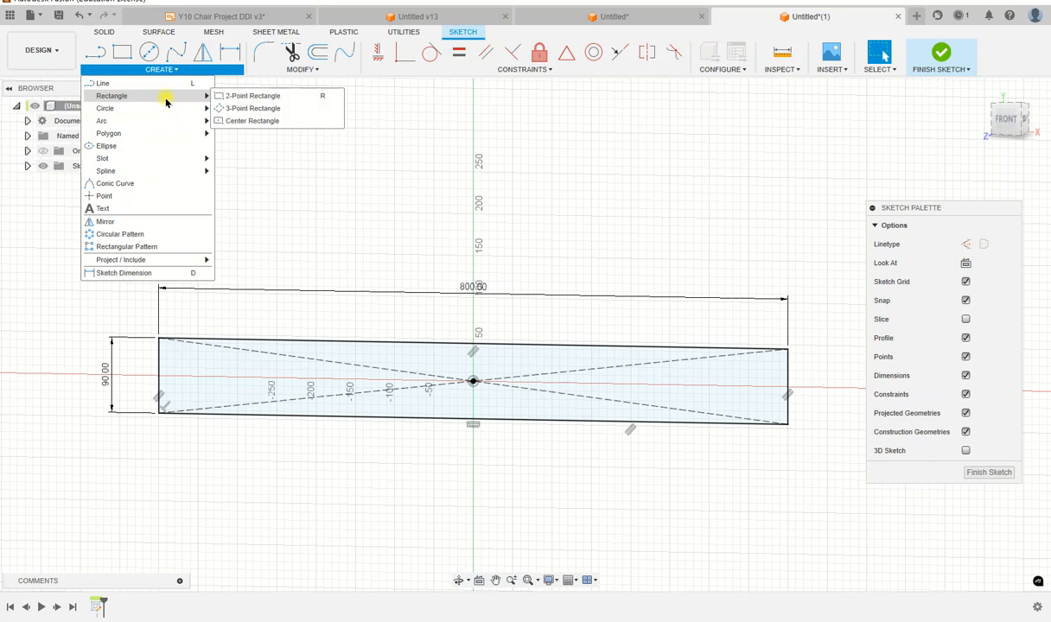
pyautogui.click(249, 121)
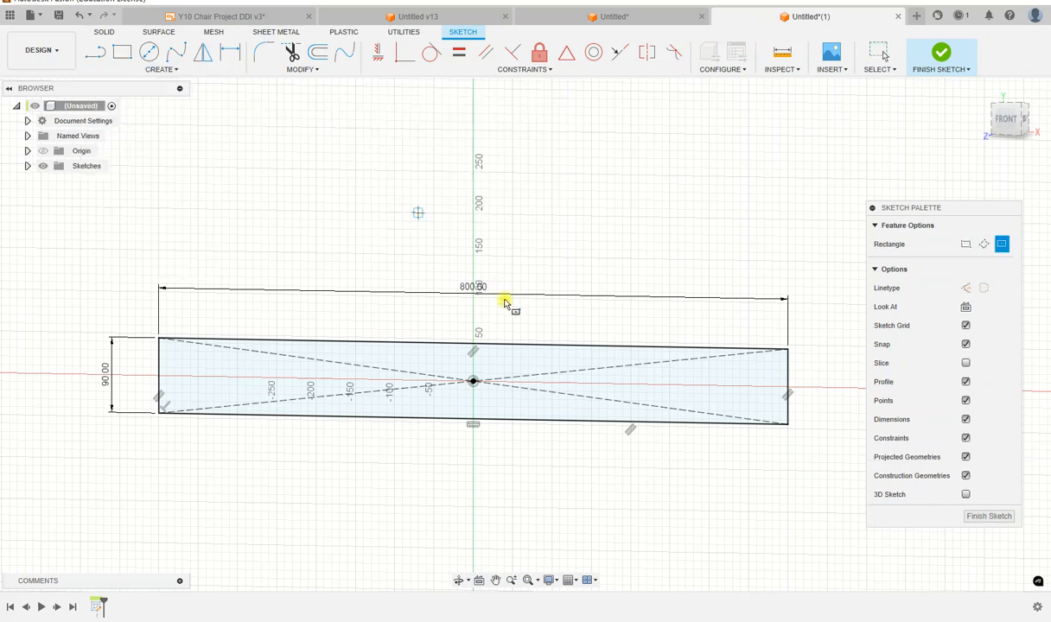
pyautogui.click(473, 382)
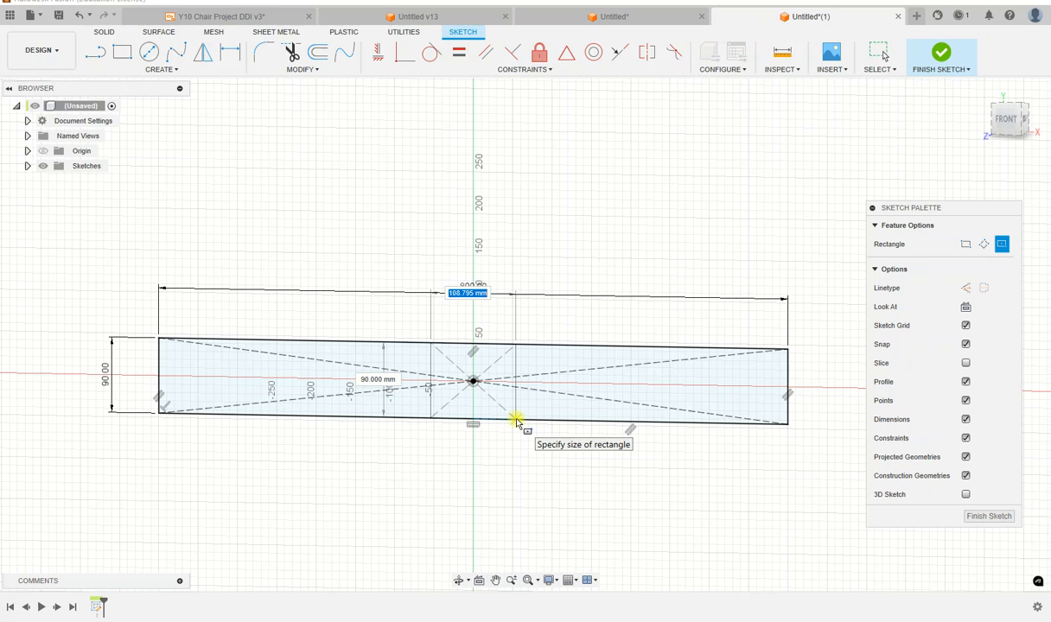
pyautogui.write('65')
pyautogui.press('Tab')
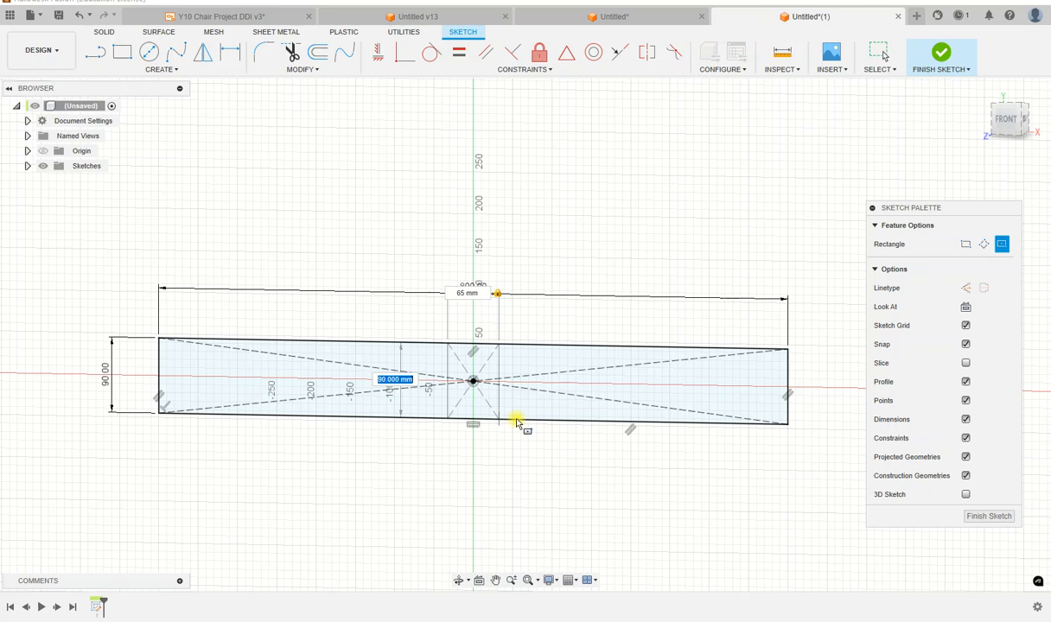
pyautogui.click(516, 421)
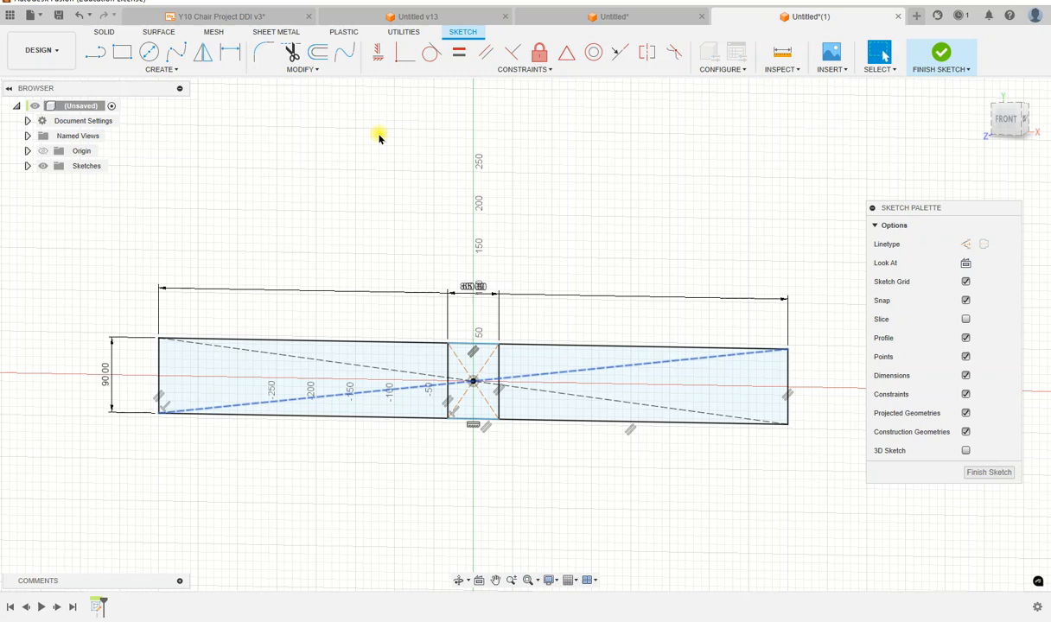
# - Trim the large rectangle's construction diagonals on both sides of the 65 mm central rectangle
pyautogui.click(292, 55)
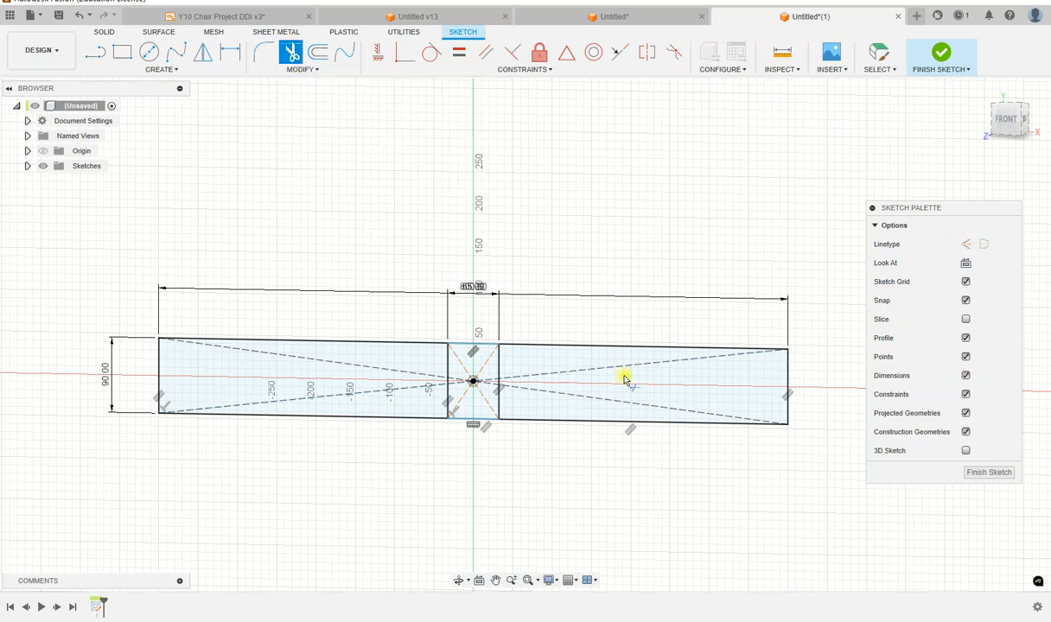
pyautogui.click(597, 372)
pyautogui.click(605, 401)
pyautogui.click(369, 368)
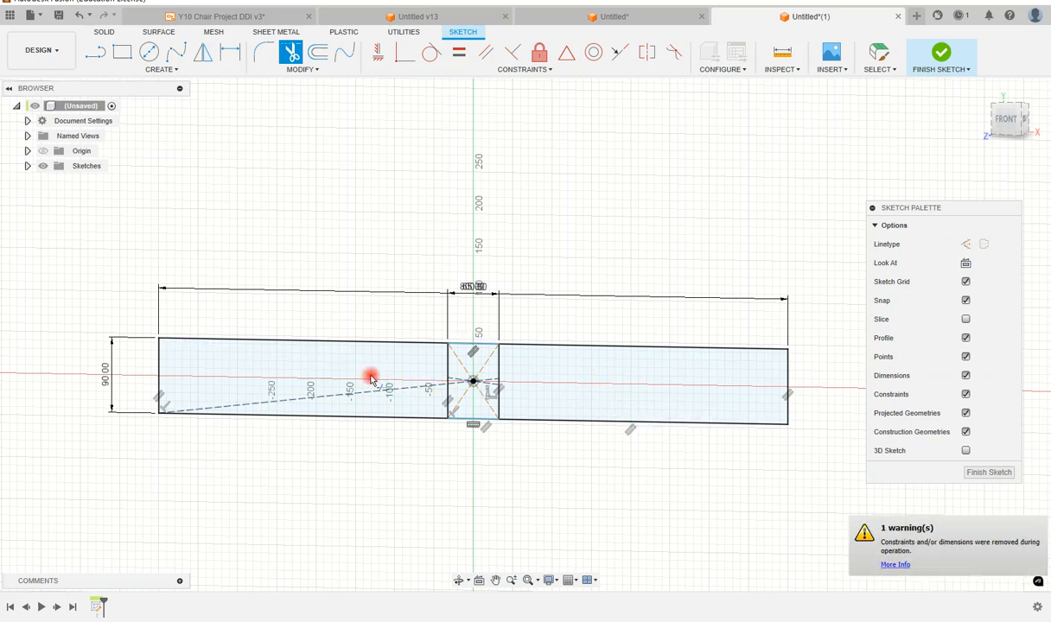
pyautogui.click(360, 396)
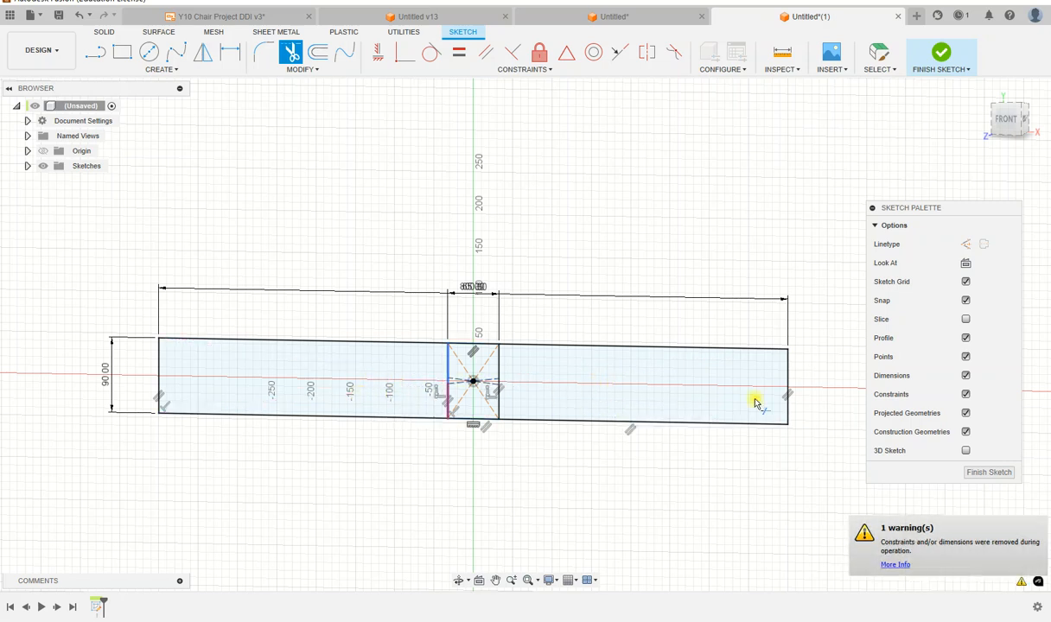
# - Trim the central rectangle's own diagonals and leftover construction diagonal segments inside it
pyautogui.scroll(4, 490, 394)
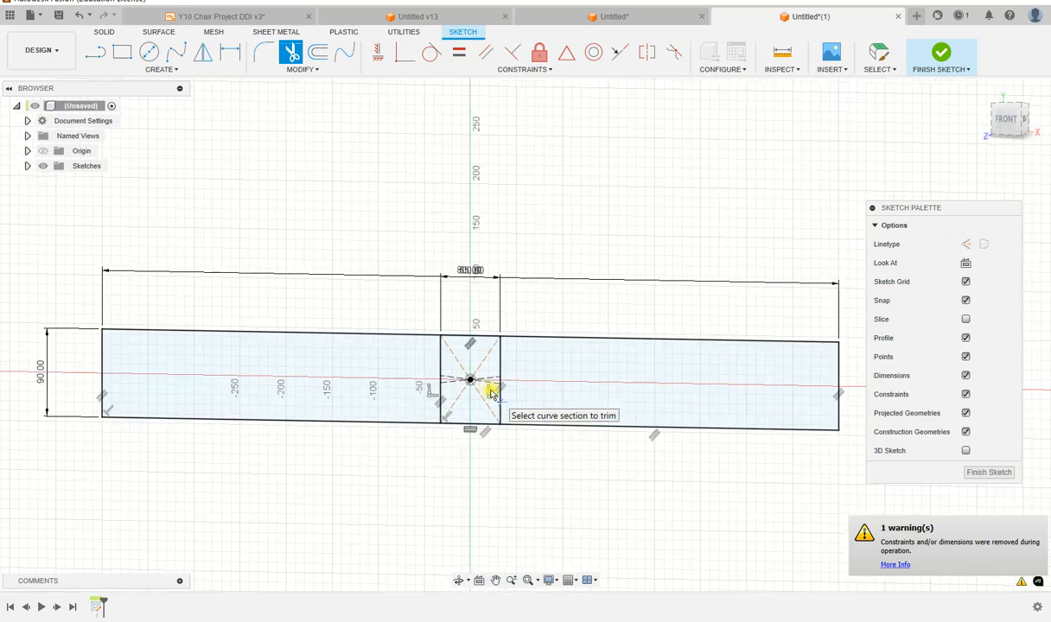
pyautogui.click(449, 357)
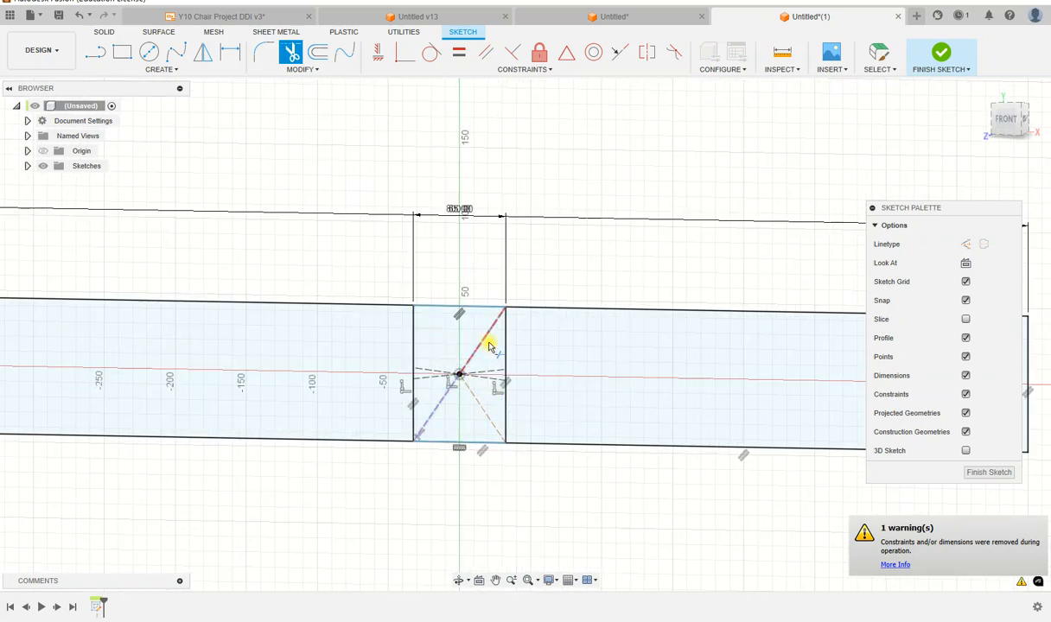
pyautogui.click(483, 346)
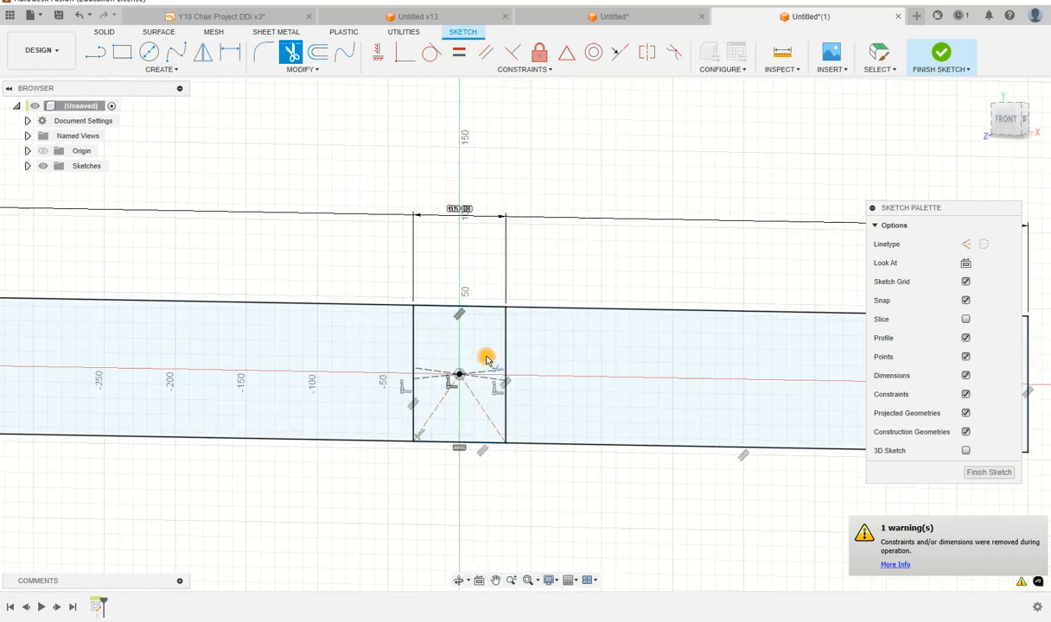
pyautogui.click(484, 412)
pyautogui.click(439, 413)
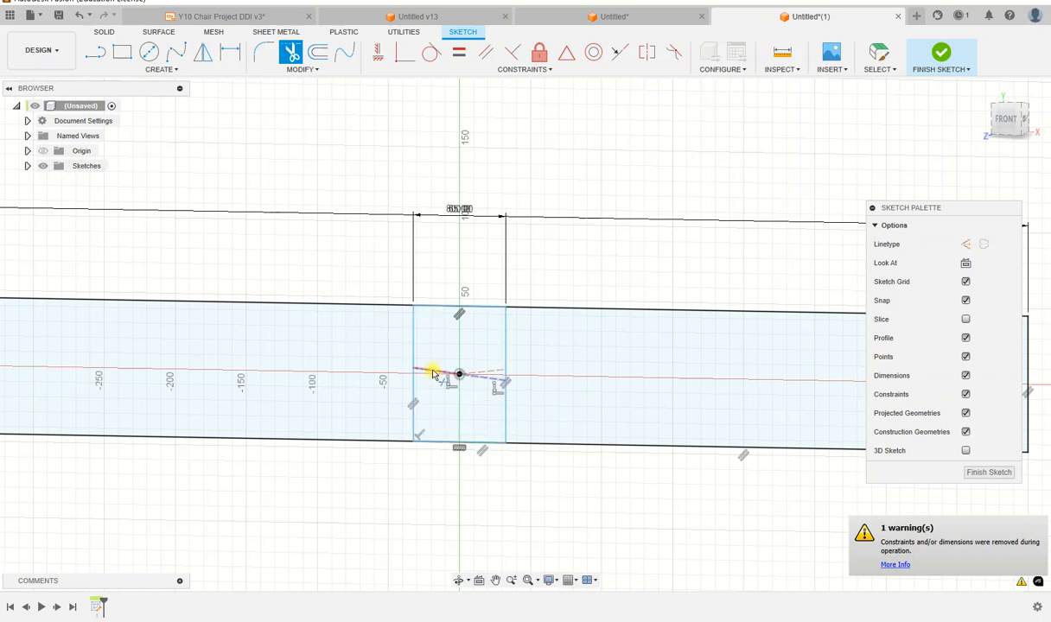
pyautogui.click(434, 373)
pyautogui.scroll(-2, 431, 421)
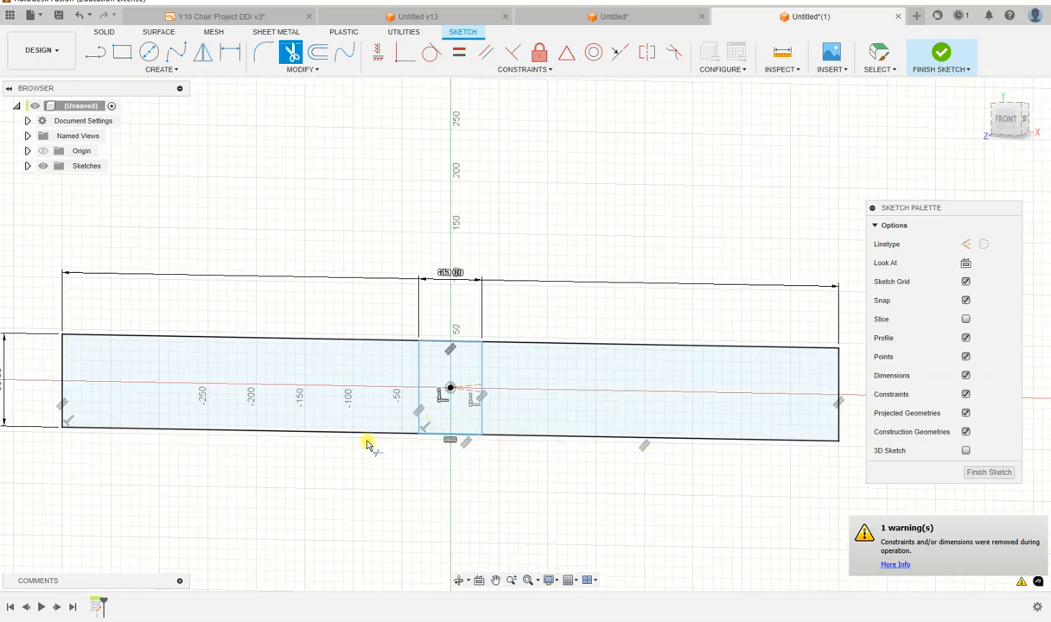
# - Place sketch points on the central rectangle's two upper corners and on the midpoints of its left and right sides
pyautogui.click(172, 70)
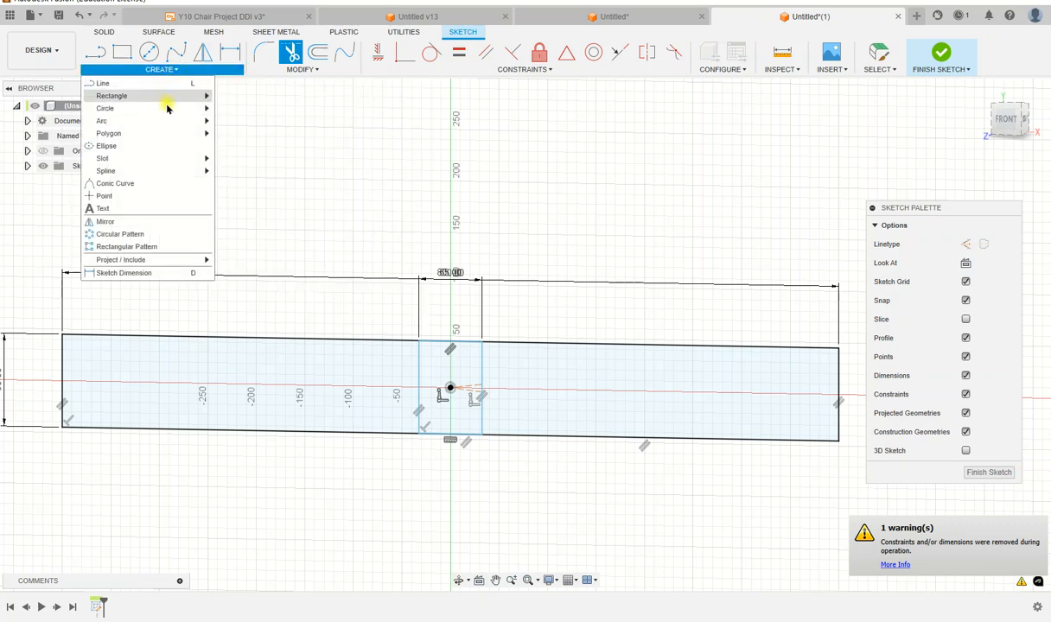
pyautogui.click(102, 196)
pyautogui.click(418, 341)
pyautogui.click(484, 345)
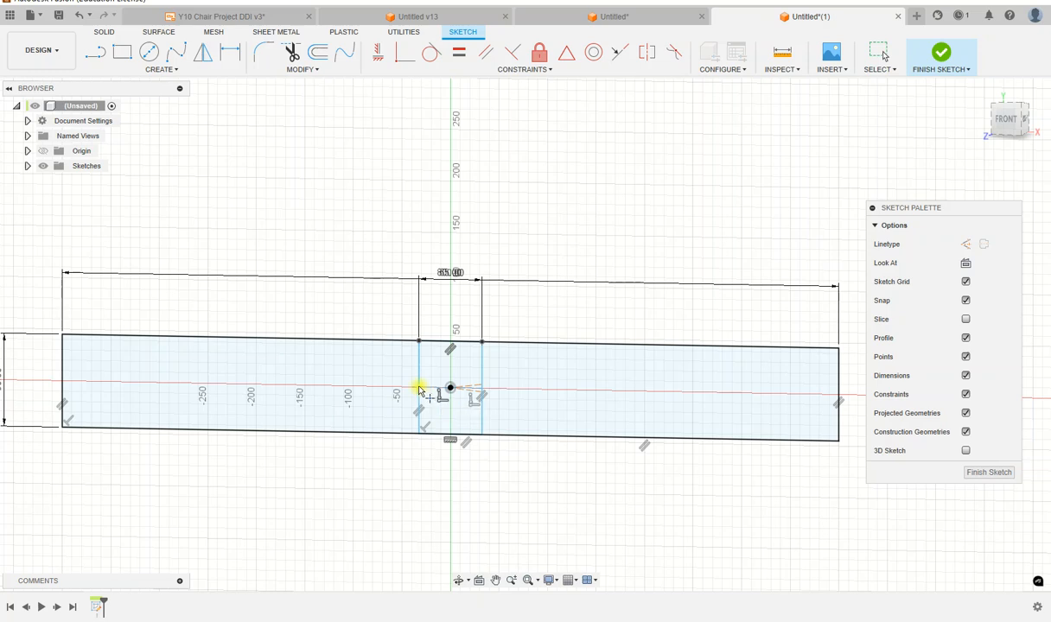
pyautogui.scroll(8, 418, 390)
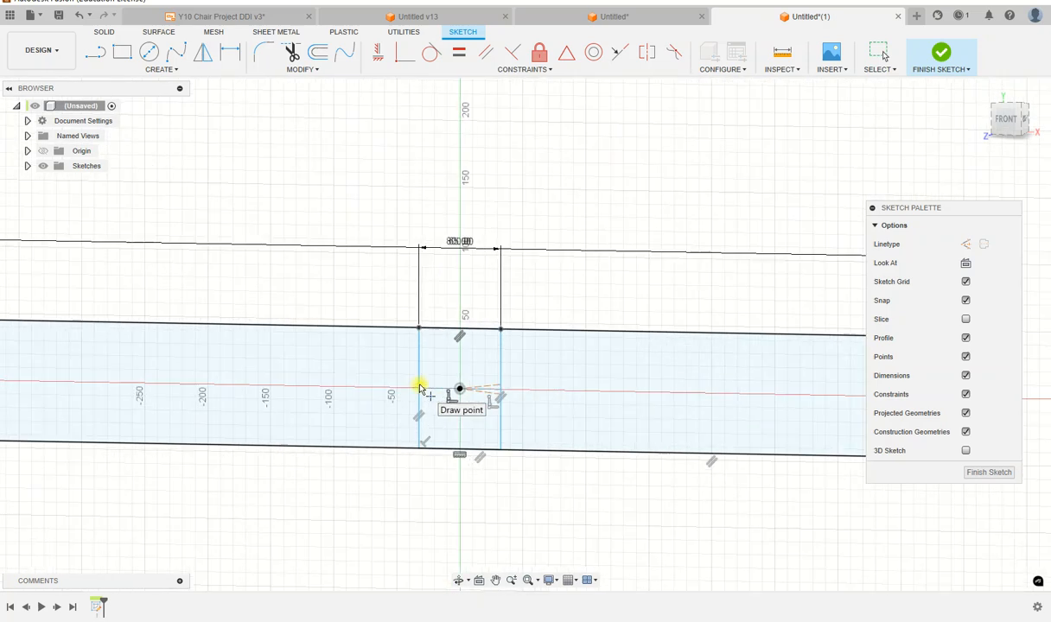
pyautogui.click(419, 397)
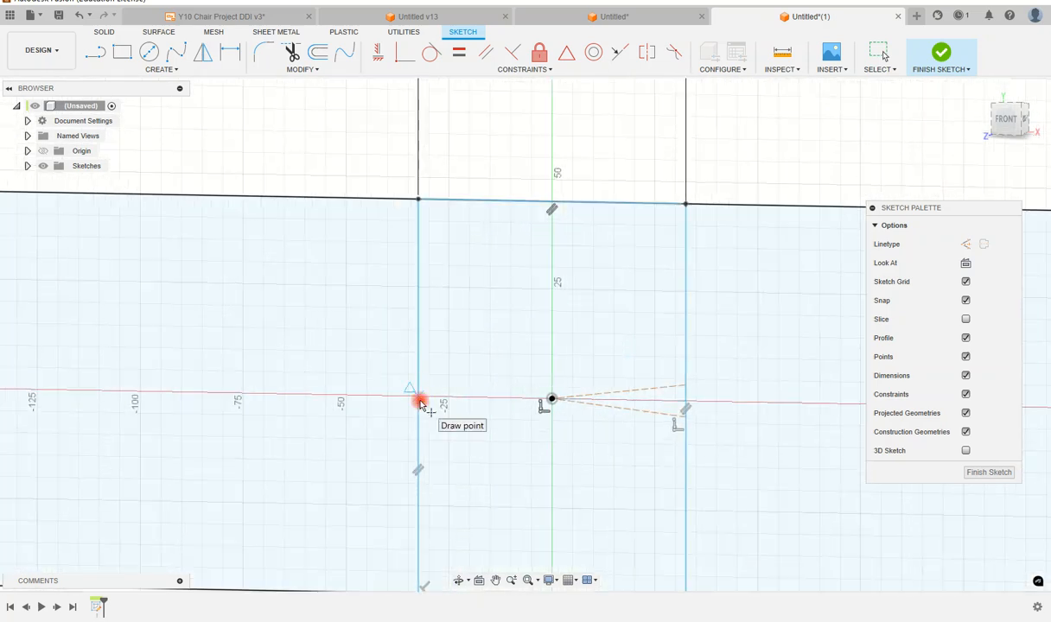
pyautogui.click(686, 401)
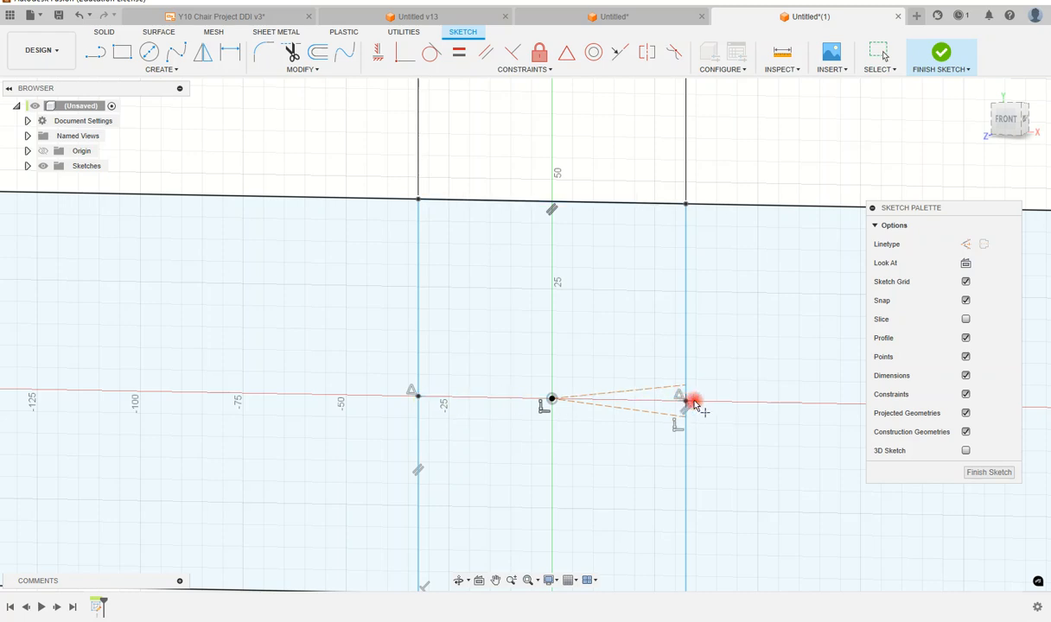
pyautogui.scroll(-5, 571, 441)
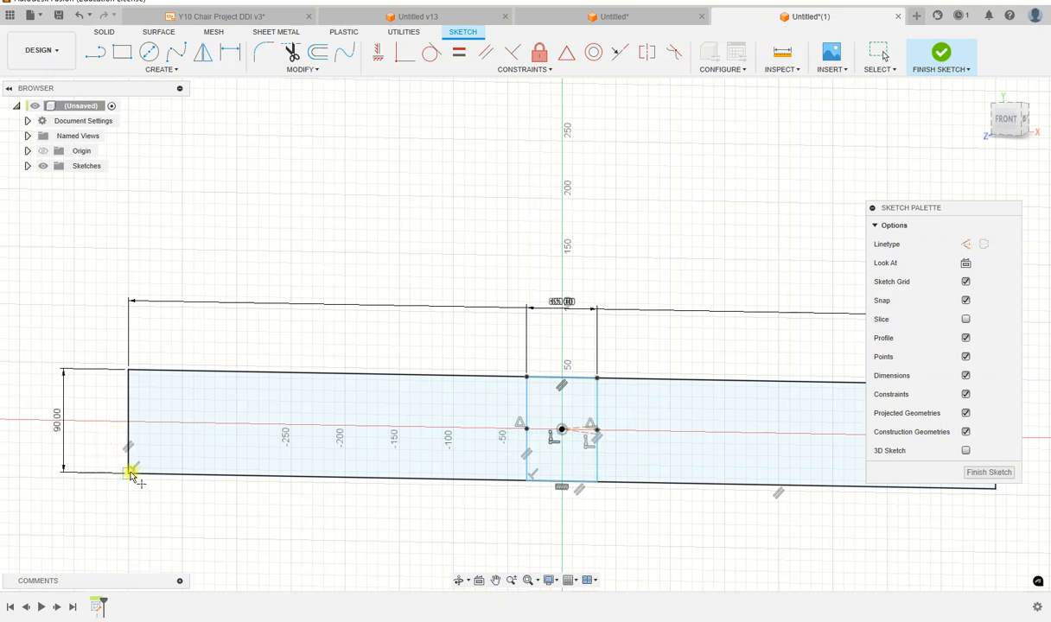
# - Place sketch points at the midpoint and lower corner of the blank's left end, and collapse the Sketch Palette
pyautogui.click(526, 428)
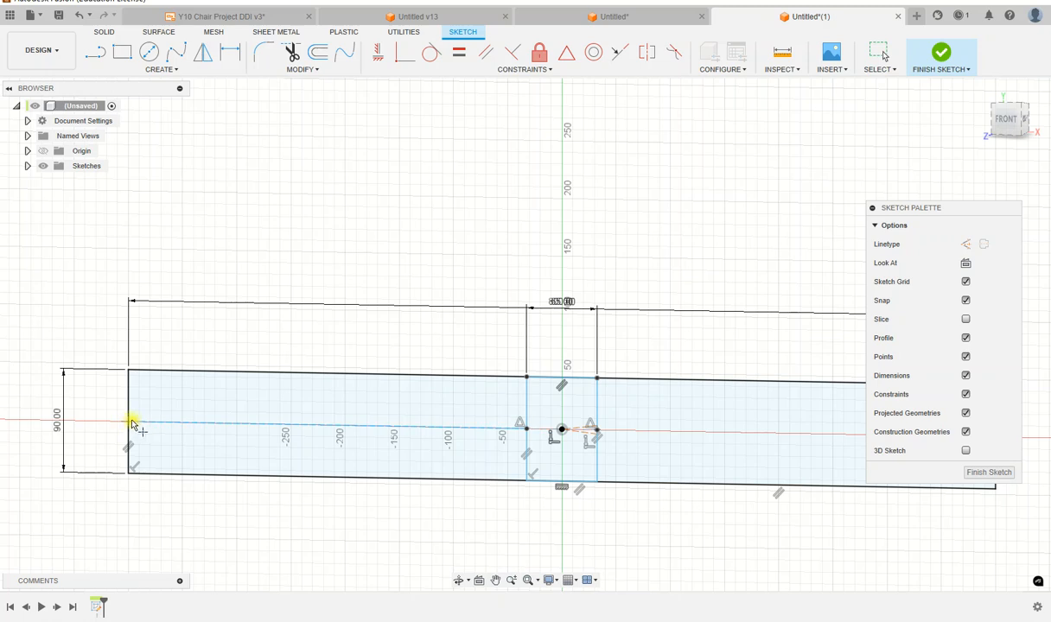
pyautogui.scroll(8, 129, 424)
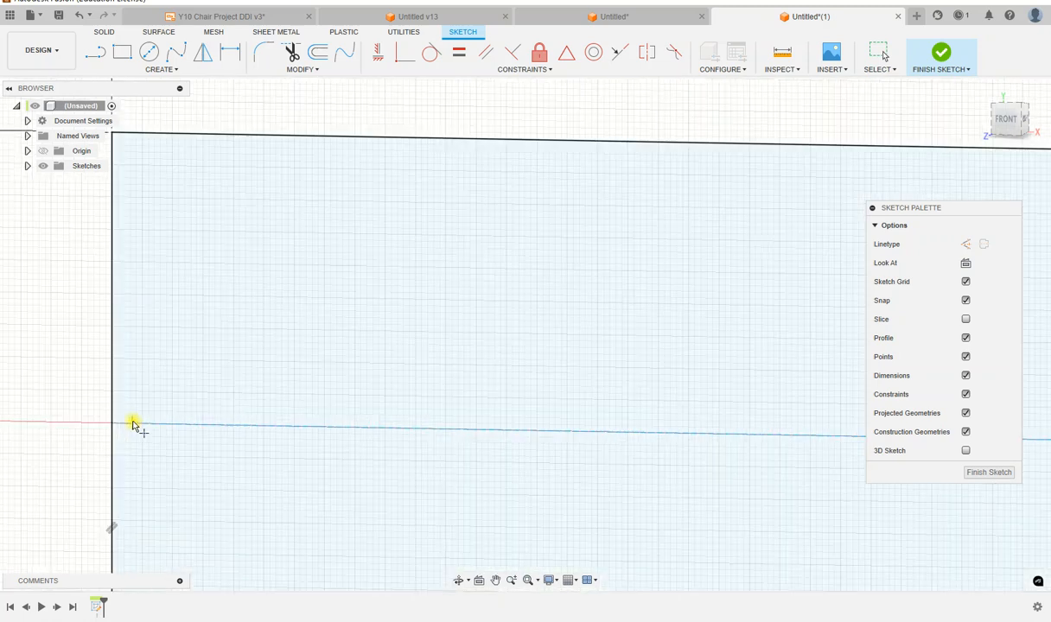
pyautogui.click(118, 424)
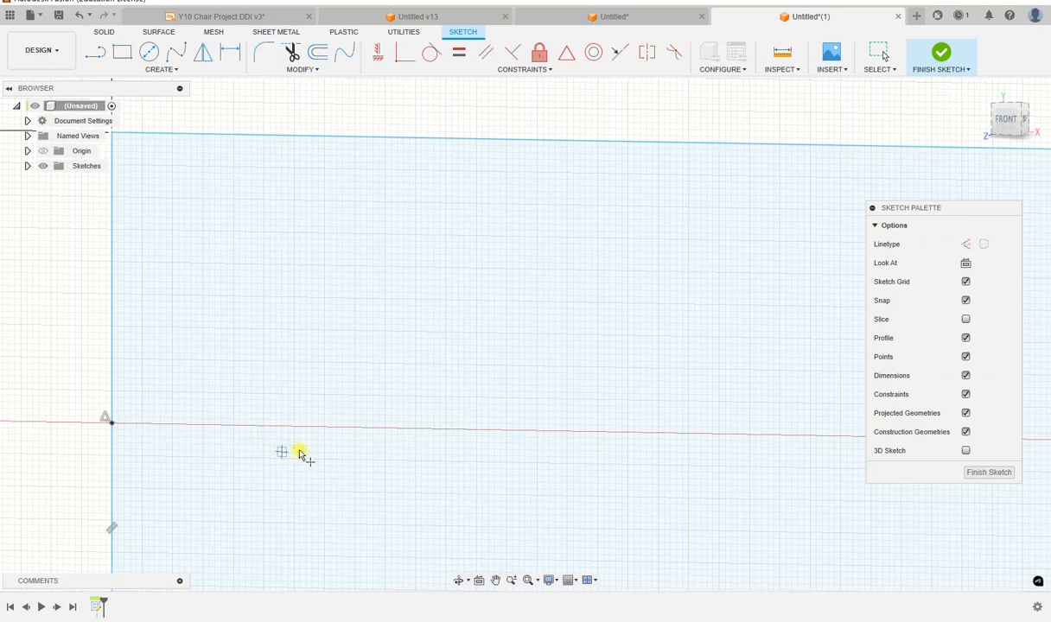
pyautogui.scroll(-3, 299, 451)
pyautogui.scroll(-2, 299, 451)
pyautogui.scroll(-2, 424, 463)
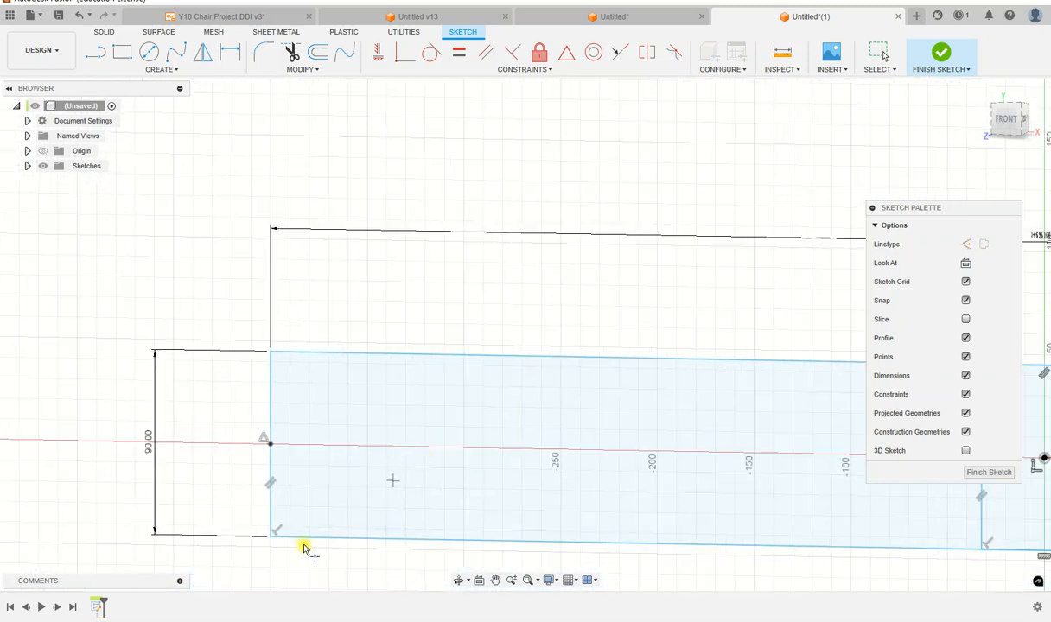
pyautogui.click(270, 537)
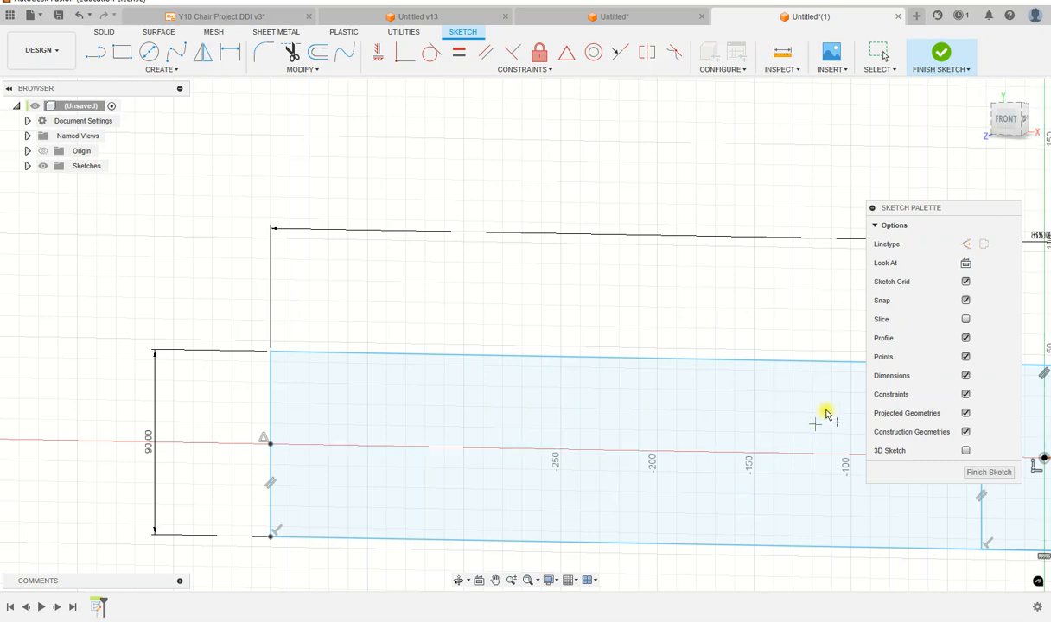
pyautogui.moveTo(965, 209); pyautogui.dragTo(946, 241)
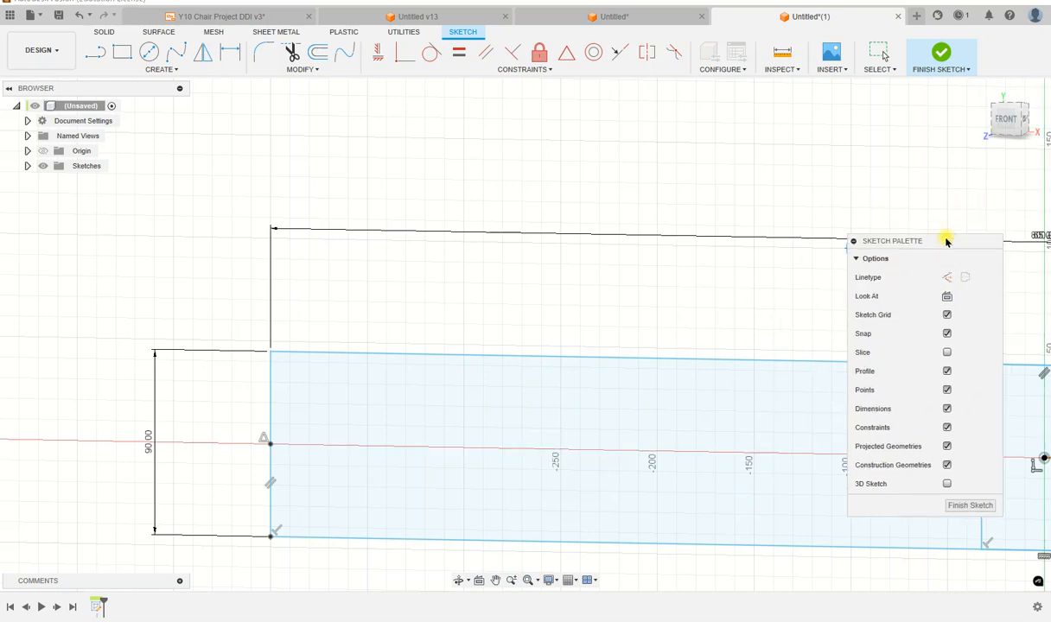
pyautogui.click(853, 241)
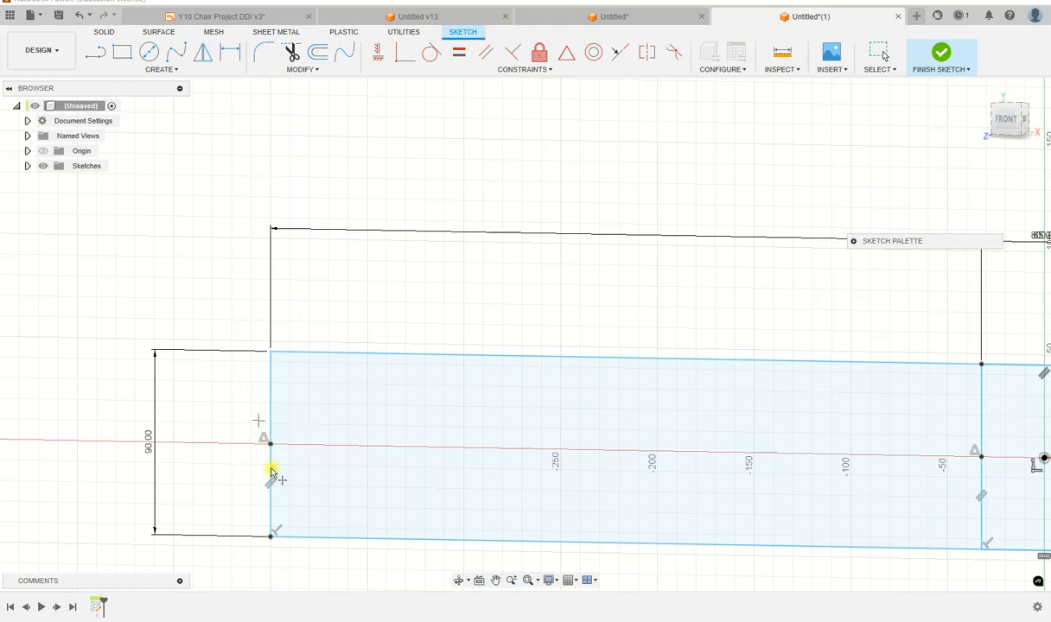
# - Draw a three-point fit point spline from the blank's lower-left corner to the midpoint of the central rectangle's left side, and shorten its middle tangent handle
pyautogui.click(176, 53)
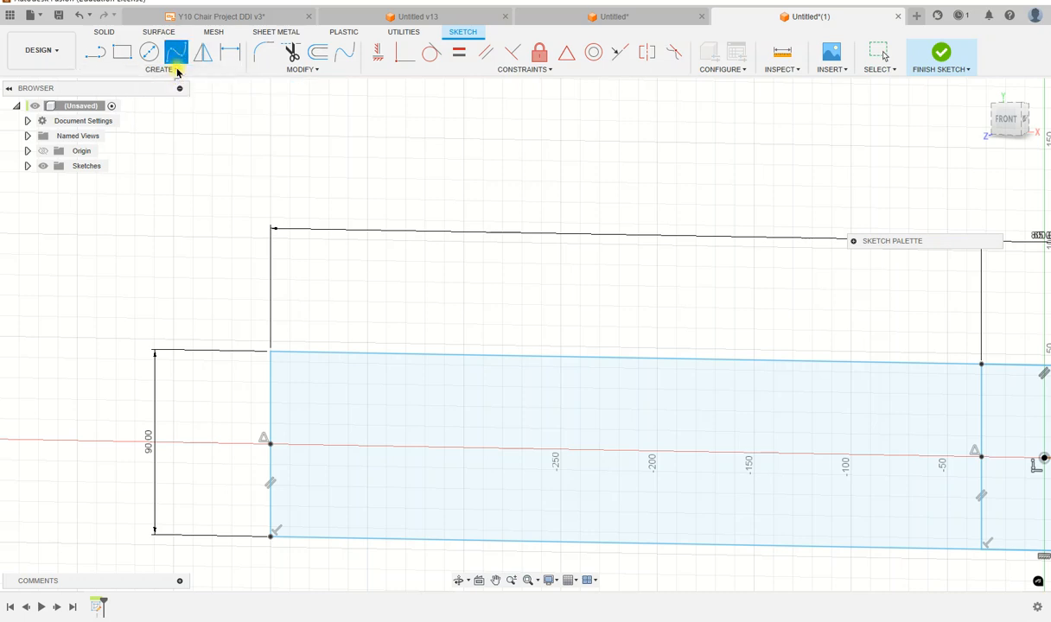
pyautogui.click(173, 71)
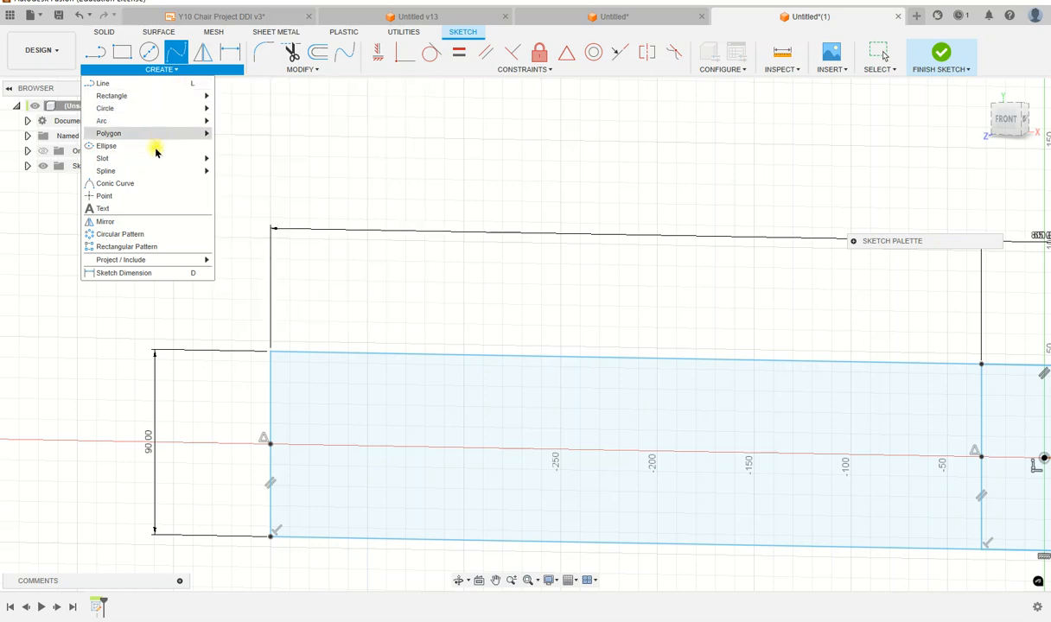
pyautogui.moveTo(124, 175)
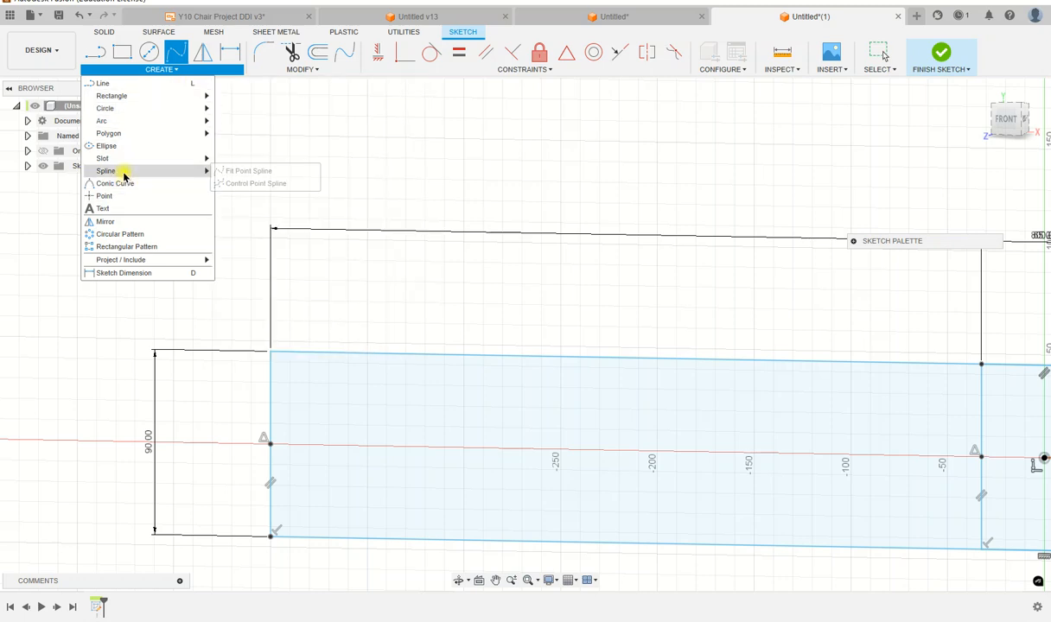
pyautogui.click(263, 172)
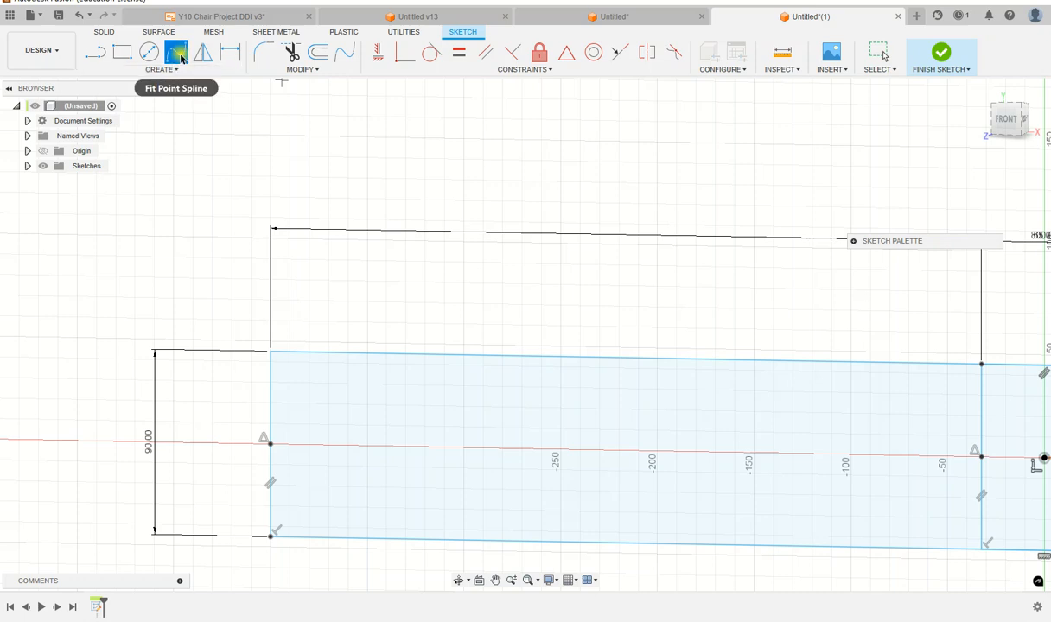
pyautogui.click(271, 537)
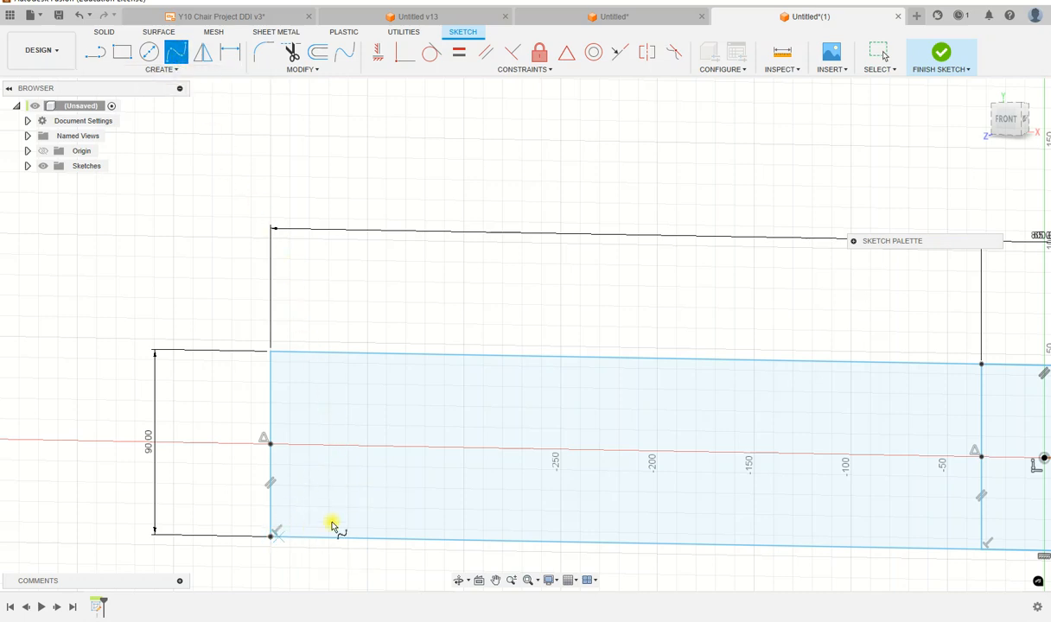
pyautogui.click(612, 476)
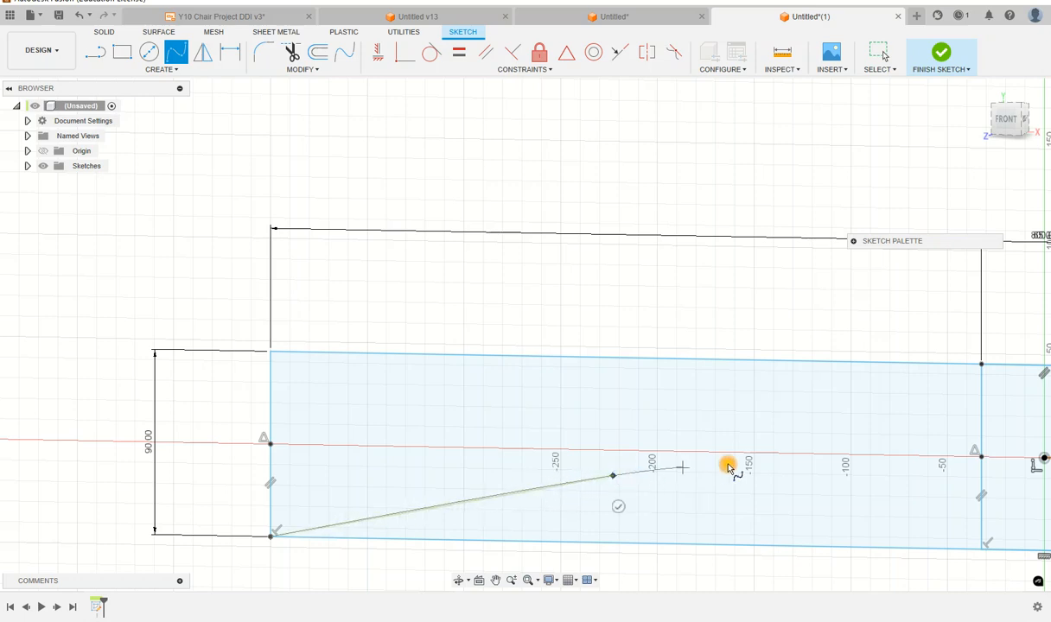
pyautogui.doubleClick(982, 460)
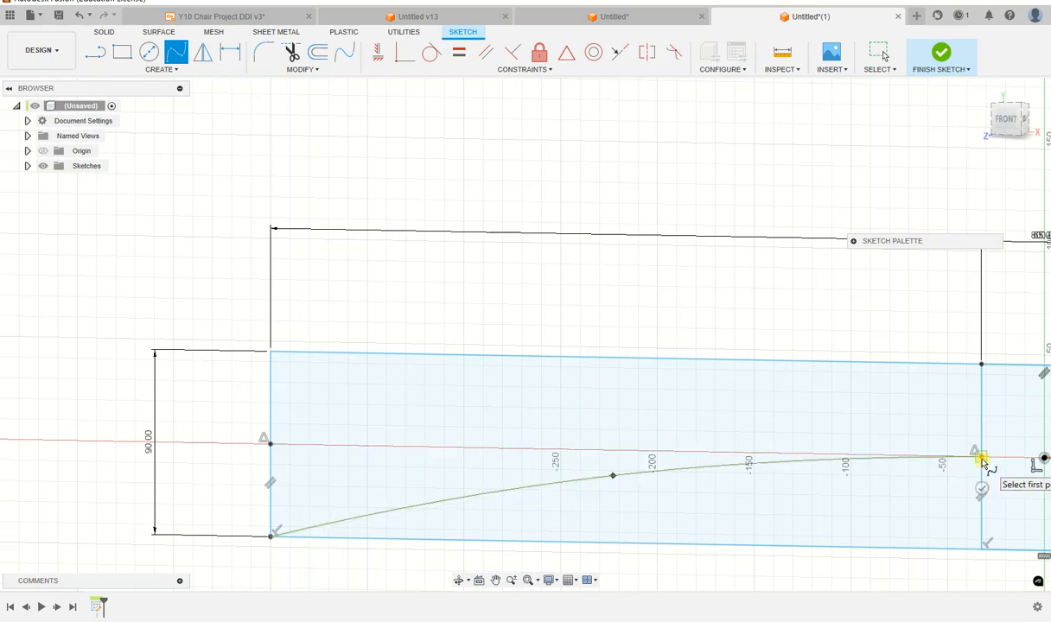
pyautogui.click(982, 460)
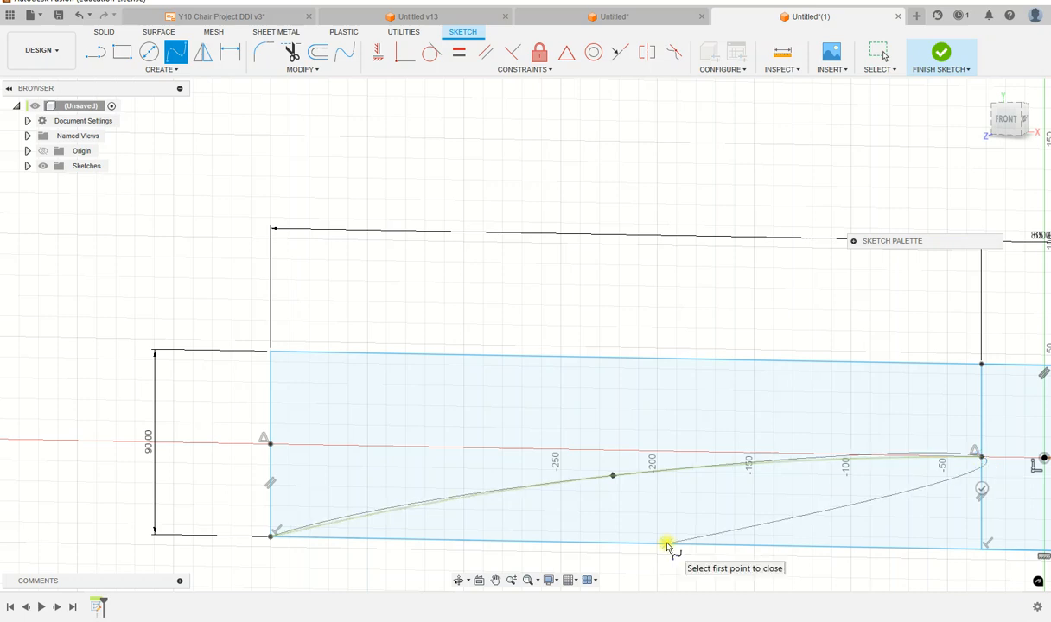
pyautogui.rightClick(668, 543)
pyautogui.click(717, 541)
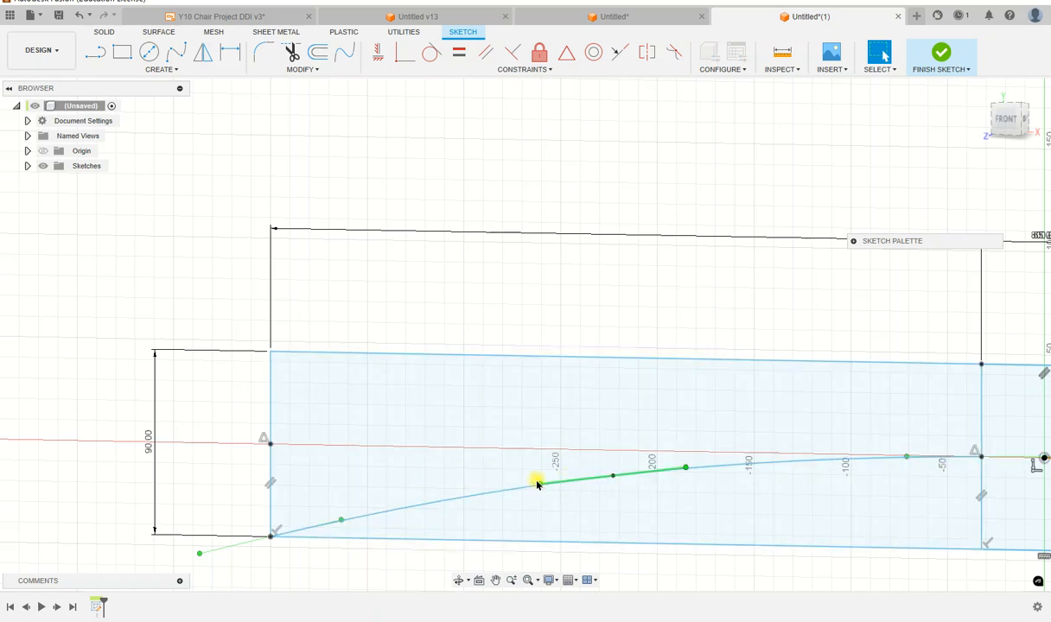
pyautogui.moveTo(539, 484)
pyautogui.mouseDown()
pyautogui.moveTo(531, 485)
pyautogui.moveTo(556, 488)
pyautogui.mouseUp()
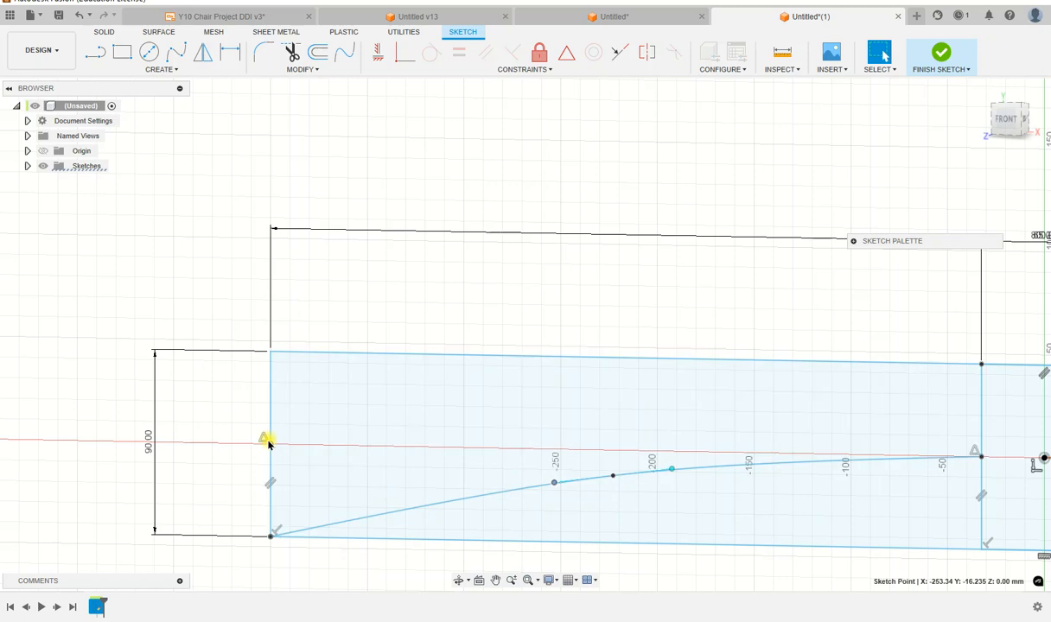
# - Draw a three-point fit point spline from the midpoint of the blank's left end to the central rectangle's upper-left corner
pyautogui.click(174, 50)
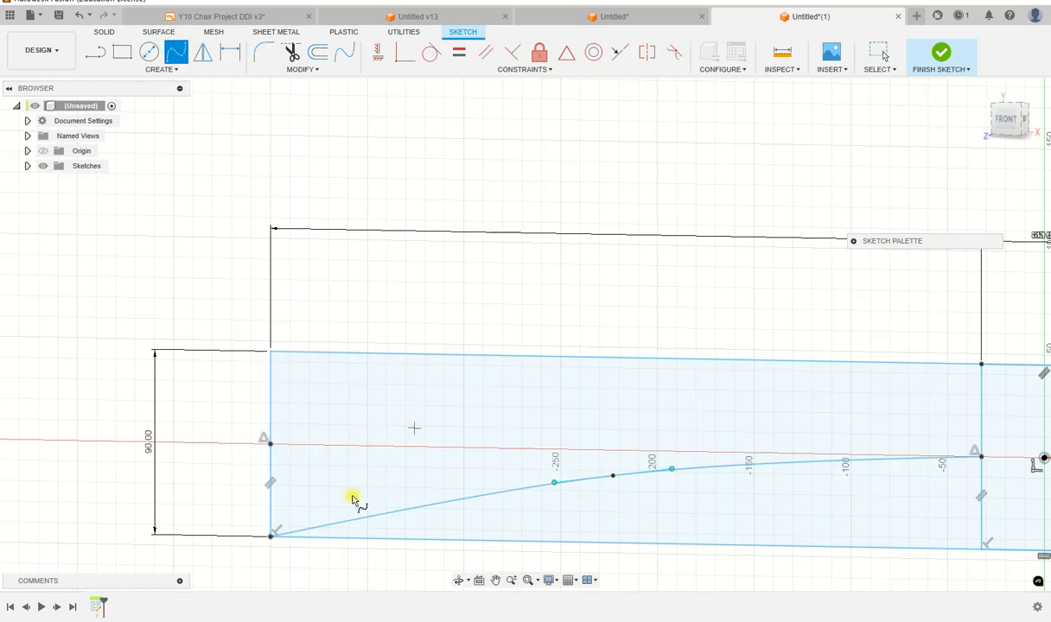
pyautogui.click(270, 443)
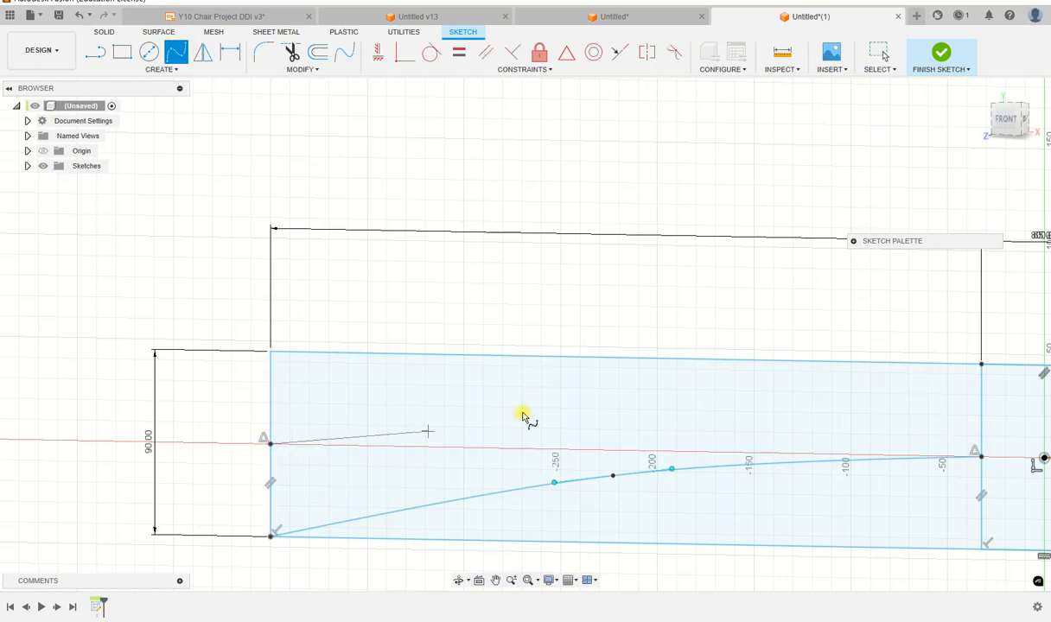
pyautogui.click(581, 389)
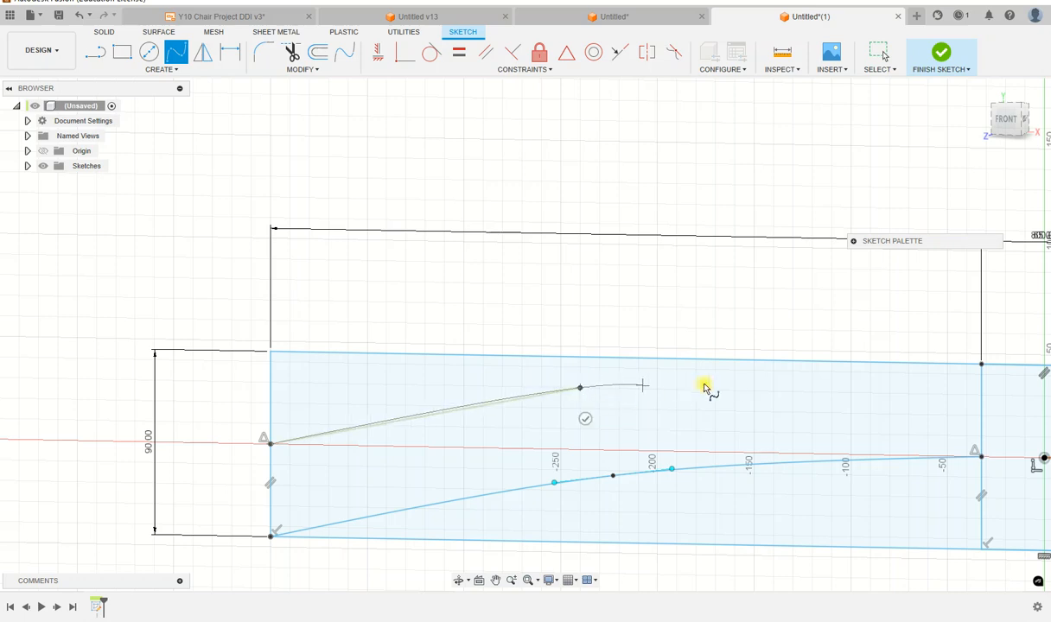
pyautogui.click(980, 364)
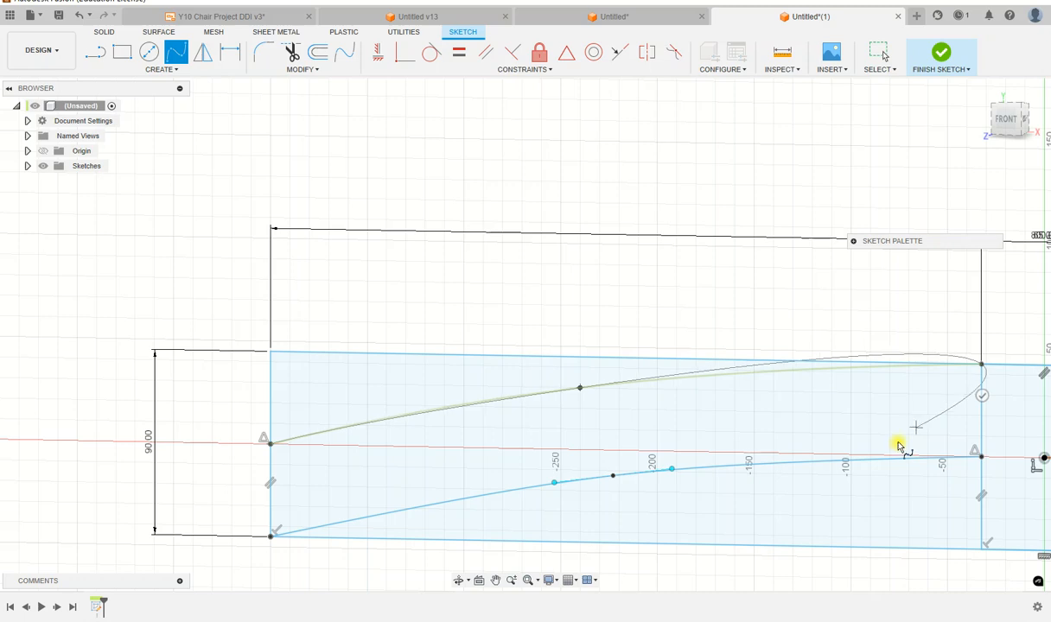
pyautogui.rightClick(920, 433)
pyautogui.click(942, 425)
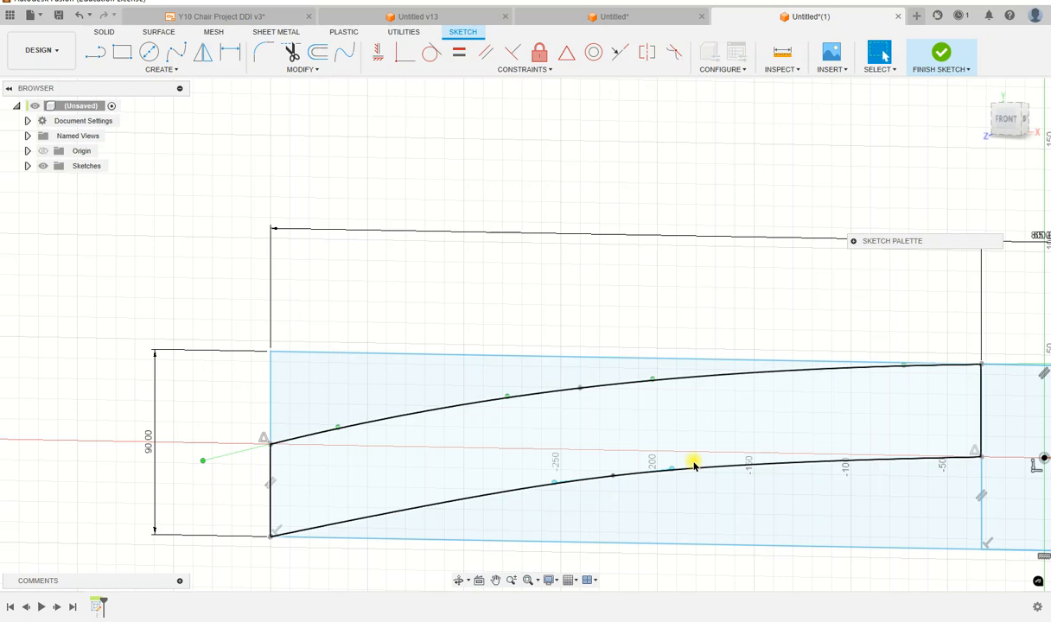
# - Draw a vertical line from the origin up past the blank's top edge along the center axis
pyautogui.click(524, 582)
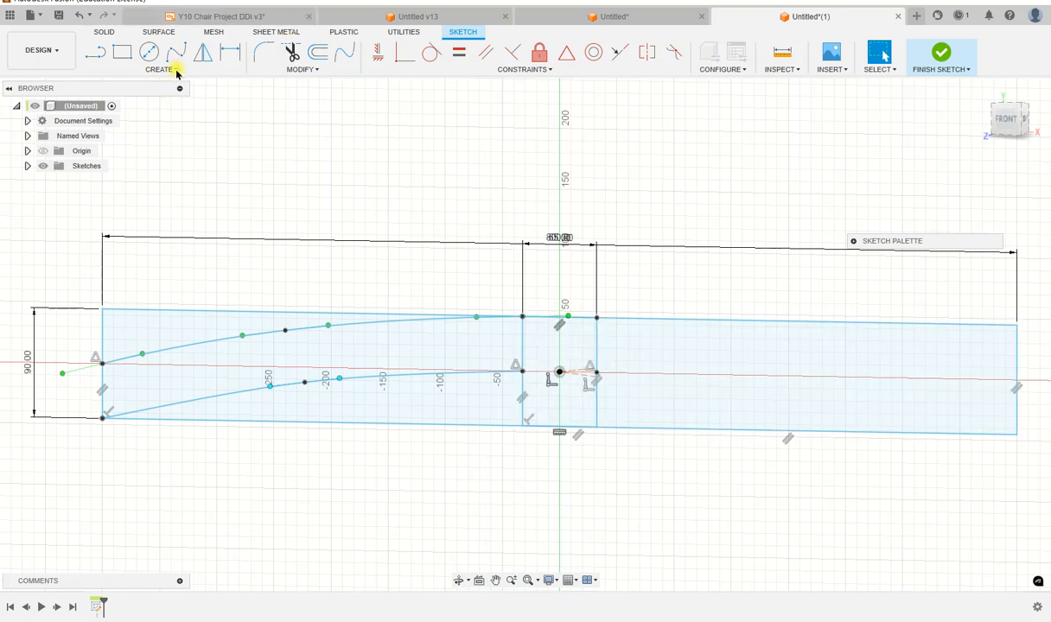
pyautogui.click(87, 57)
pyautogui.click(559, 373)
pyautogui.click(560, 178)
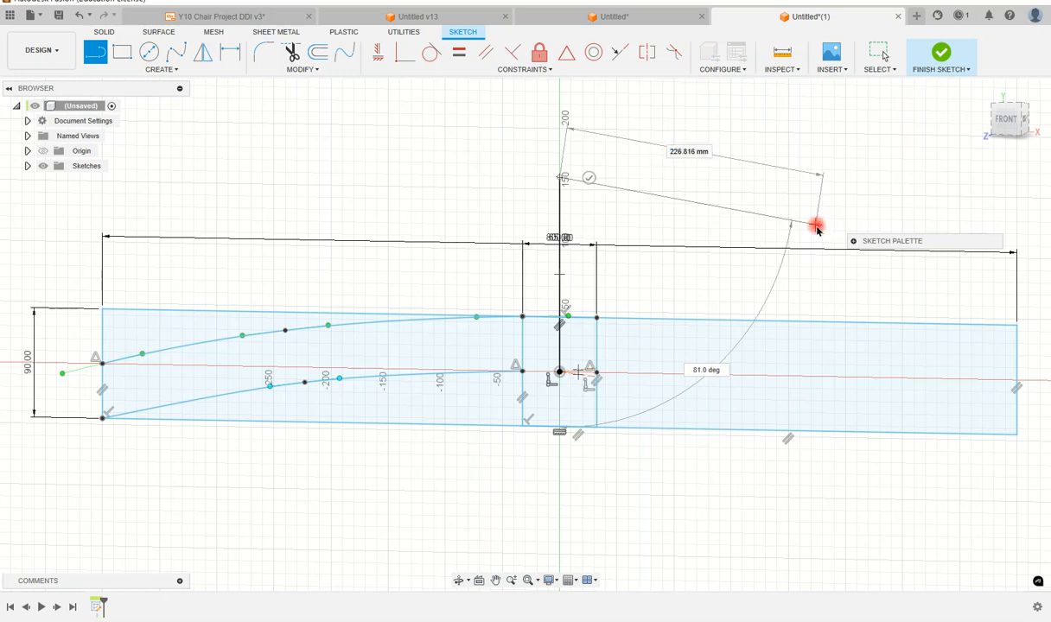
pyautogui.rightClick(817, 228)
pyautogui.click(846, 225)
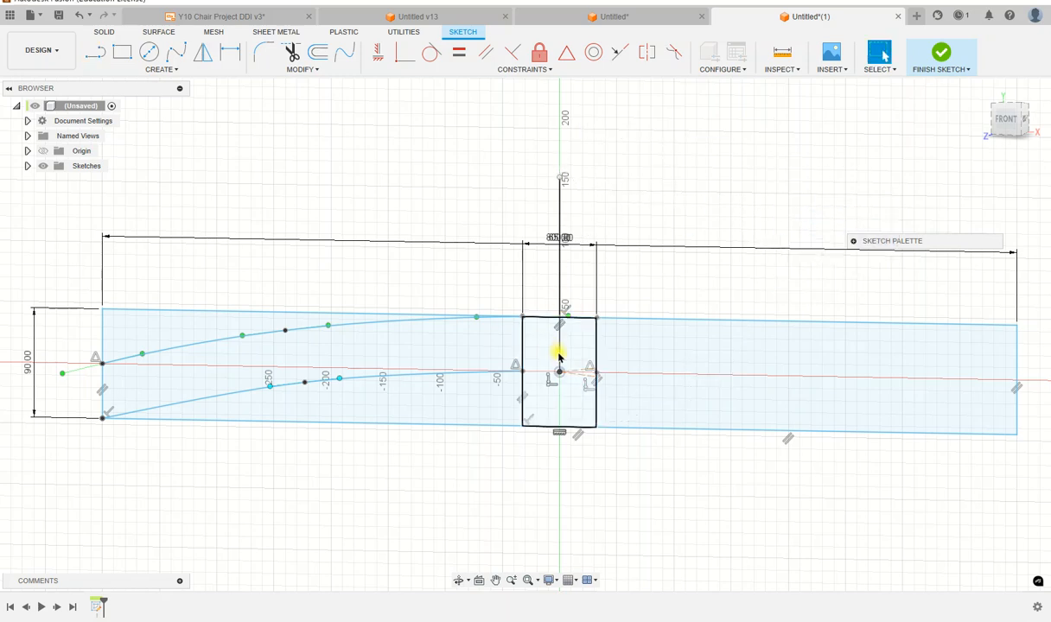
pyautogui.press('Return')
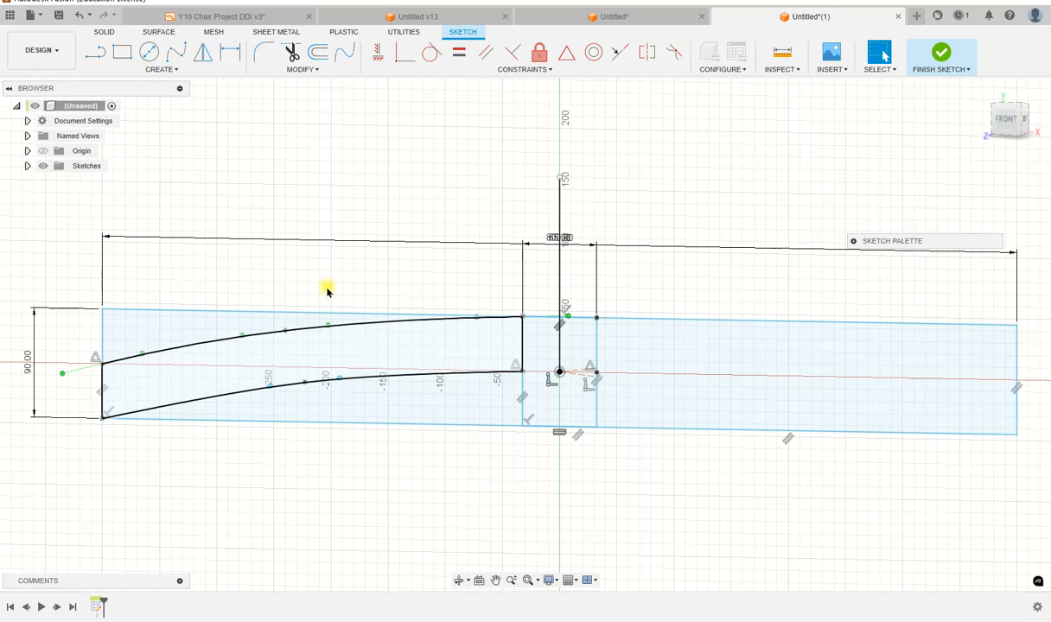
# - Mirror the upper and lower spline edges across the vertical center line to form the other half of the leg
pyautogui.click(173, 70)
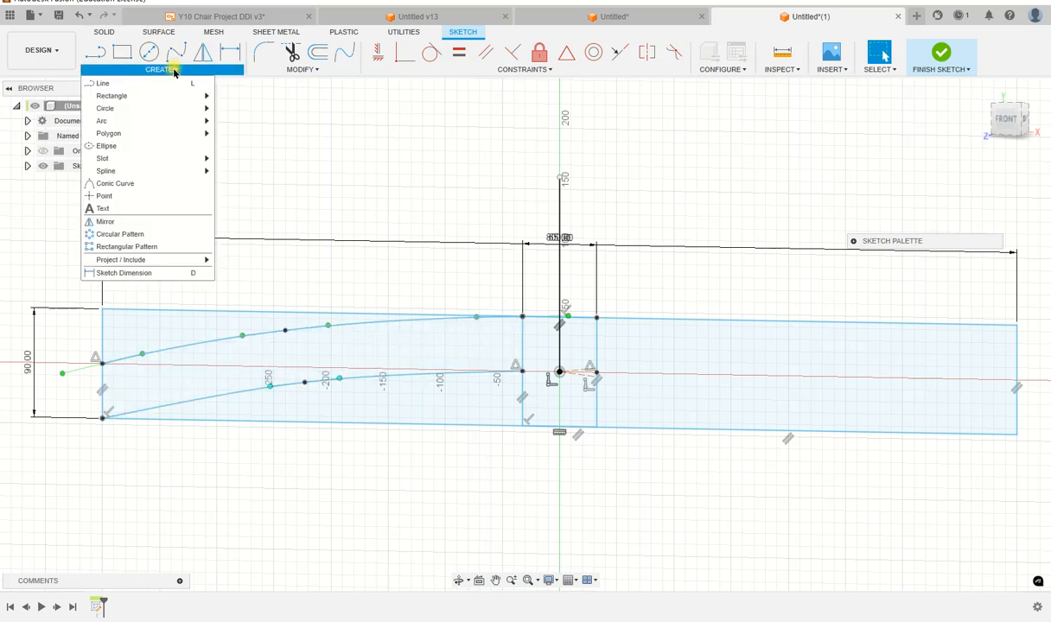
pyautogui.click(105, 222)
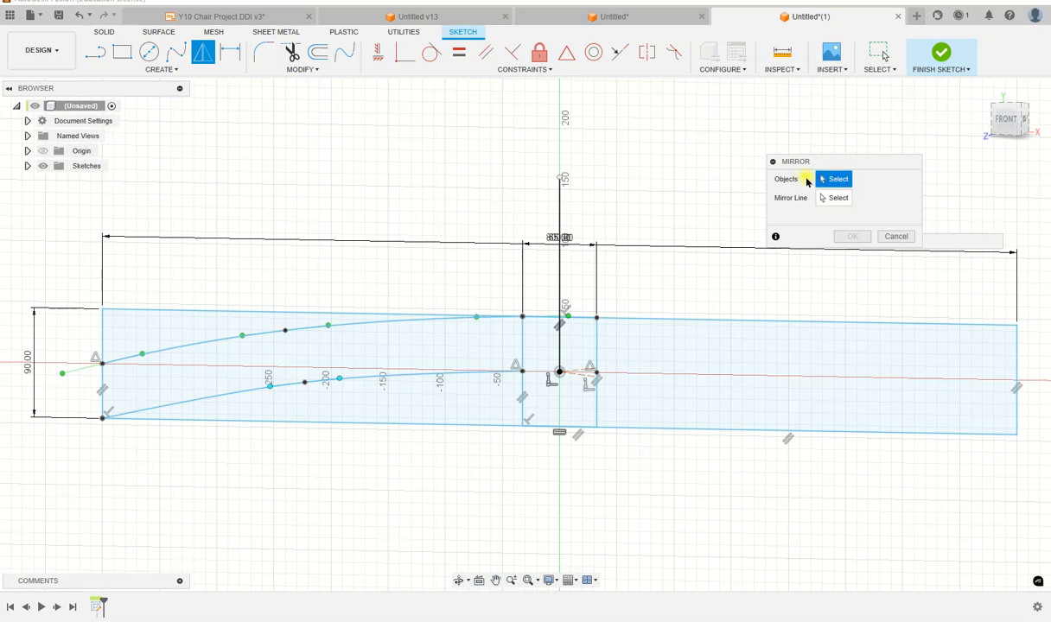
pyautogui.click(356, 325)
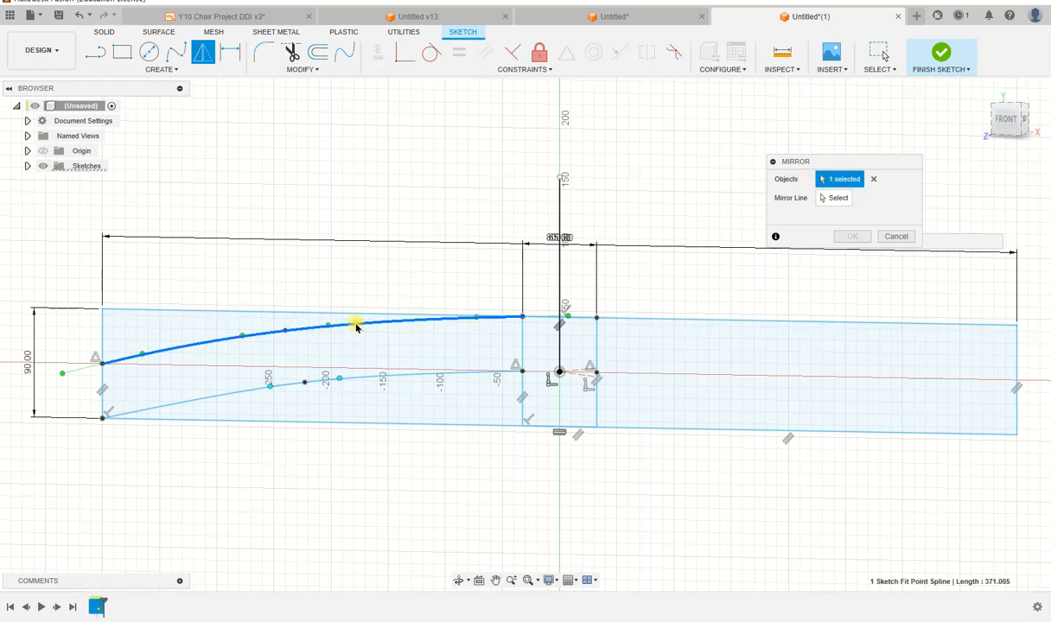
pyautogui.click(233, 394)
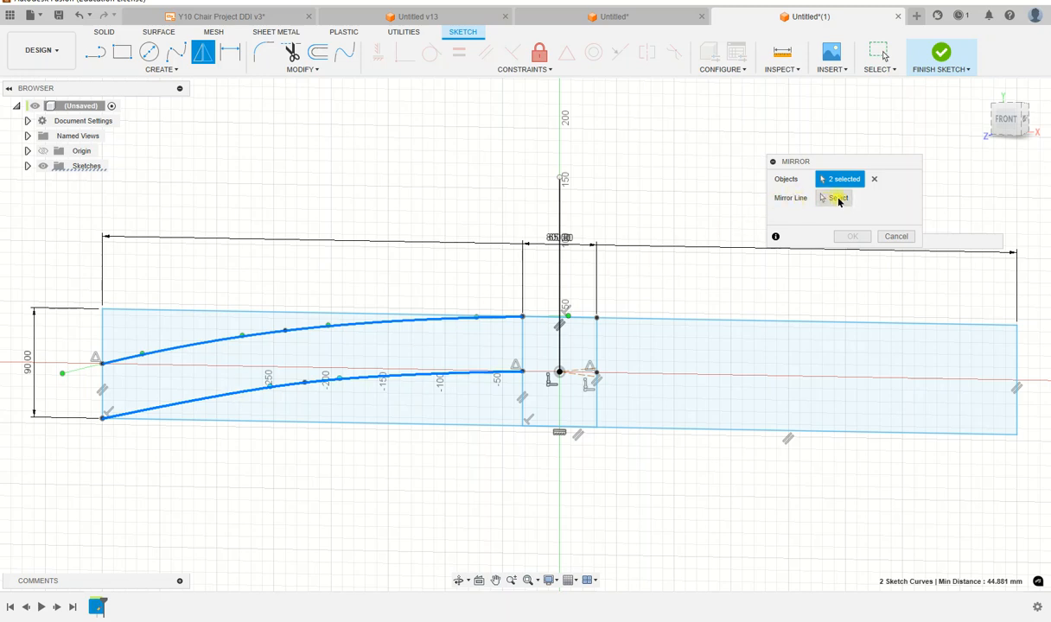
pyautogui.click(838, 199)
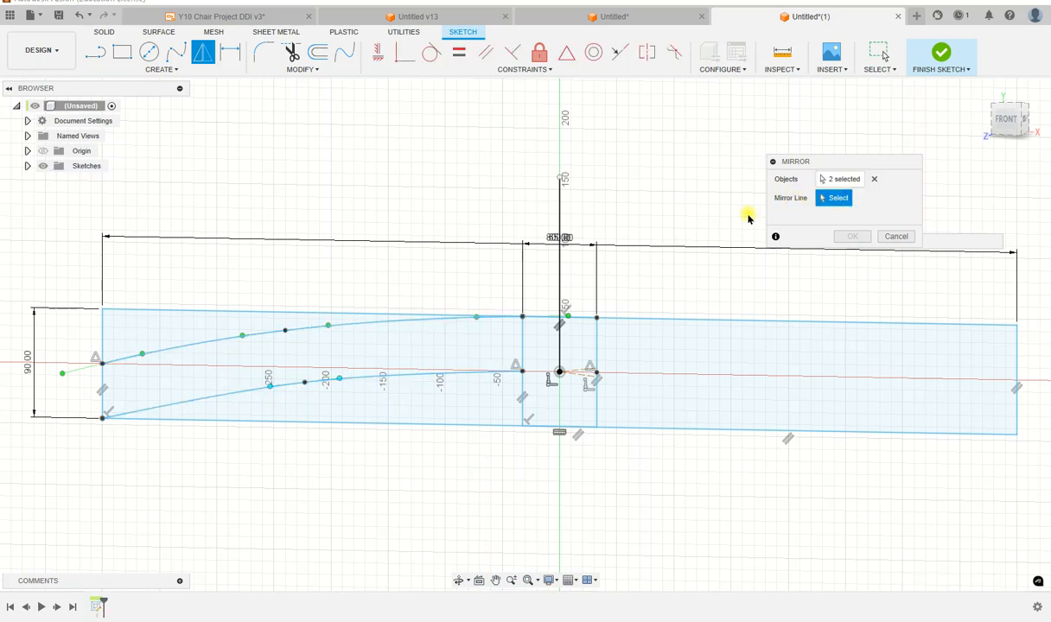
pyautogui.click(559, 274)
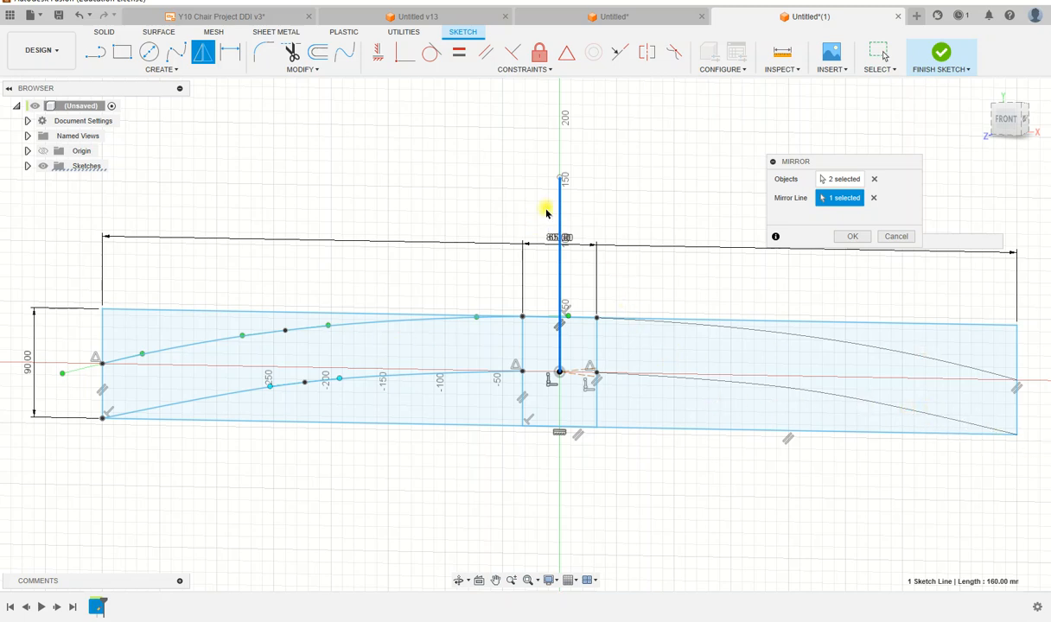
pyautogui.click(853, 236)
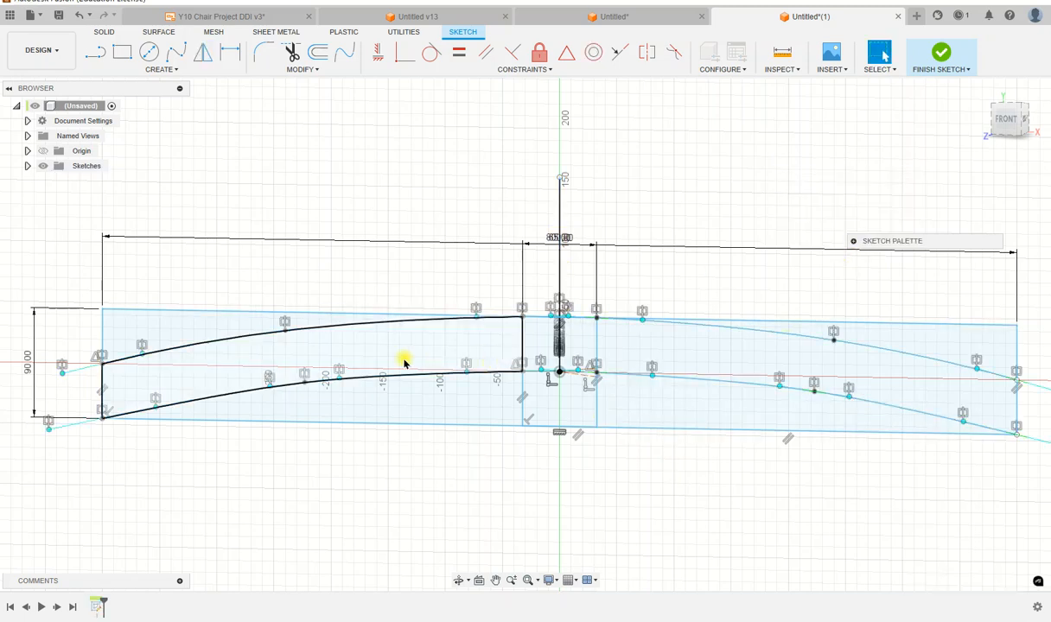
# - Trim away the blank's lower edge on both sides of the joint, the joint's lower side segments, and the blank's upper-right edge
pyautogui.scroll(-2, 404, 361)
pyautogui.scroll(3, 403, 362)
pyautogui.scroll(3, 445, 361)
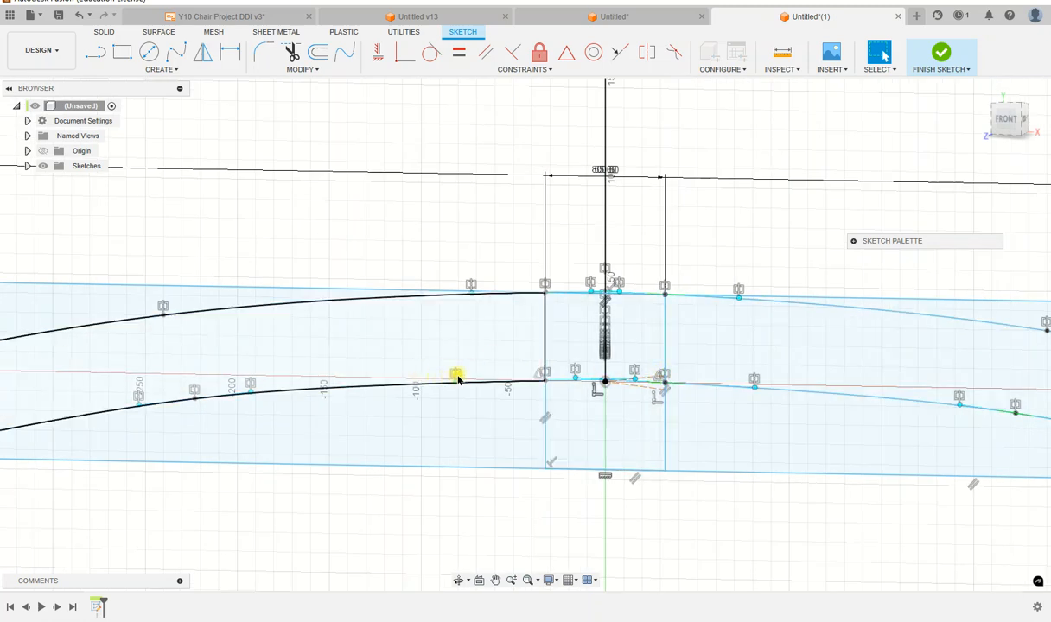
pyautogui.click(292, 53)
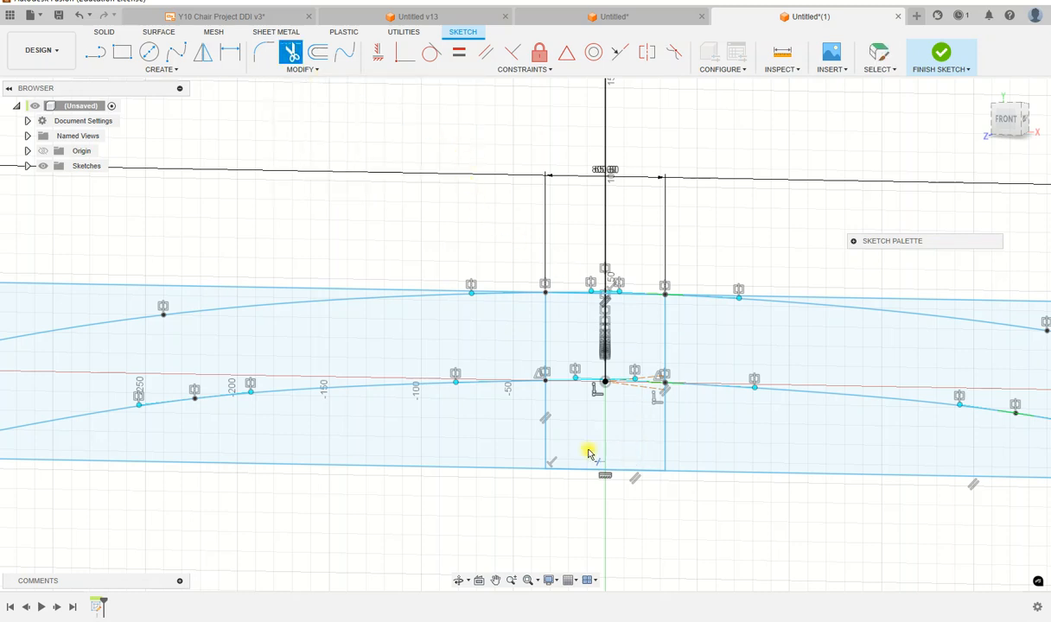
pyautogui.click(457, 471)
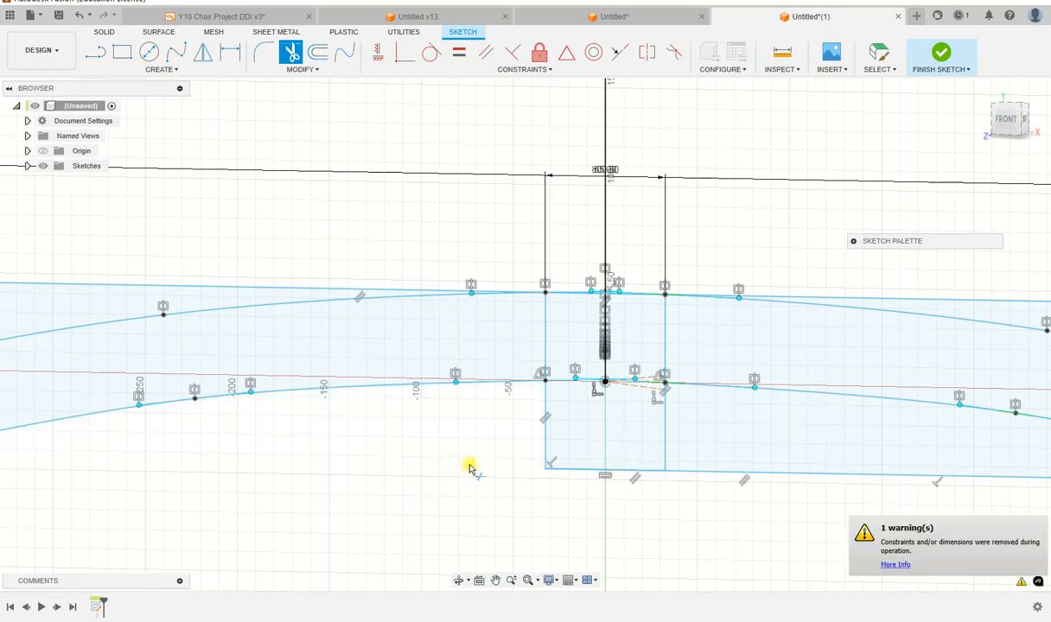
pyautogui.click(547, 432)
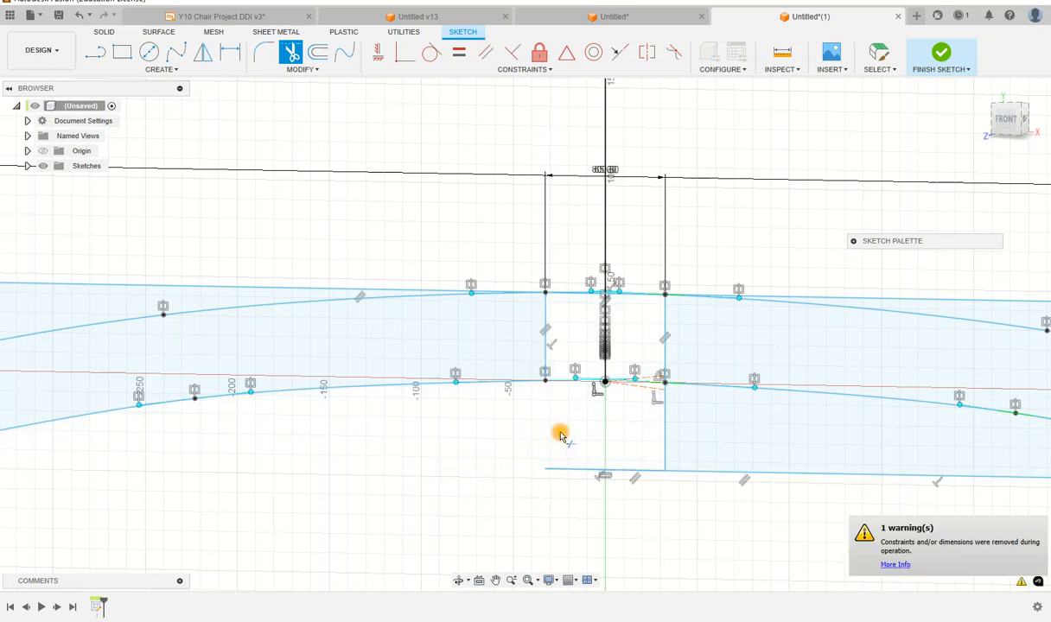
pyautogui.click(668, 433)
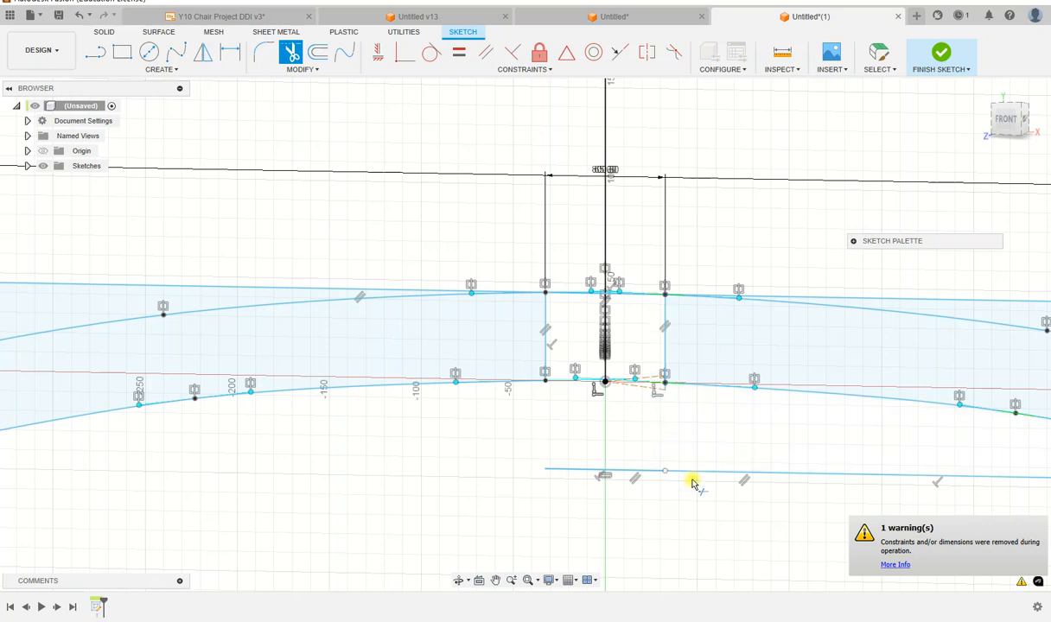
pyautogui.click(692, 477)
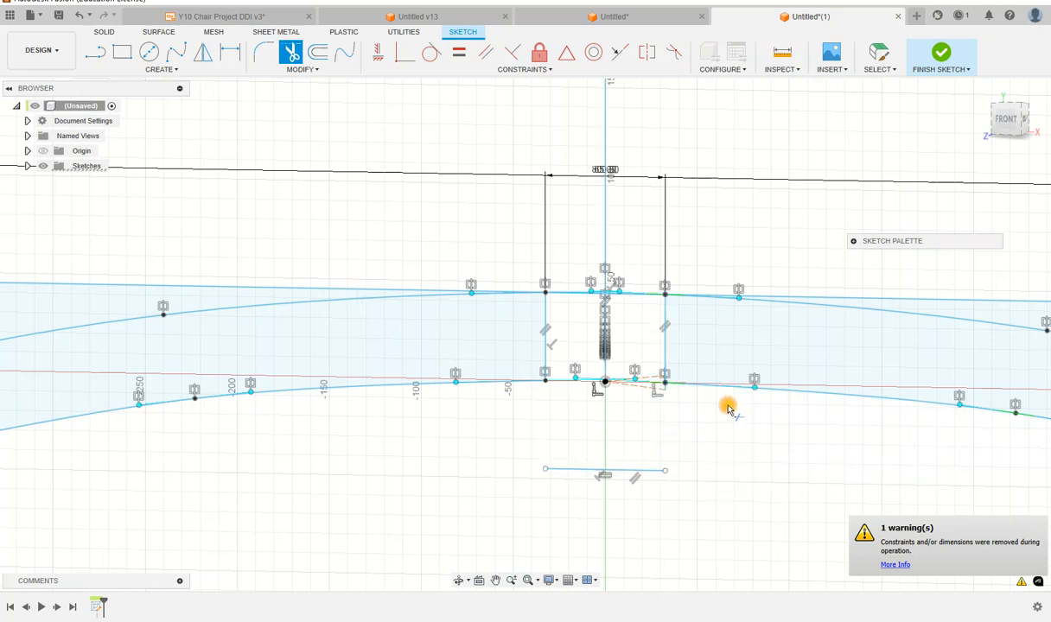
pyautogui.click(895, 301)
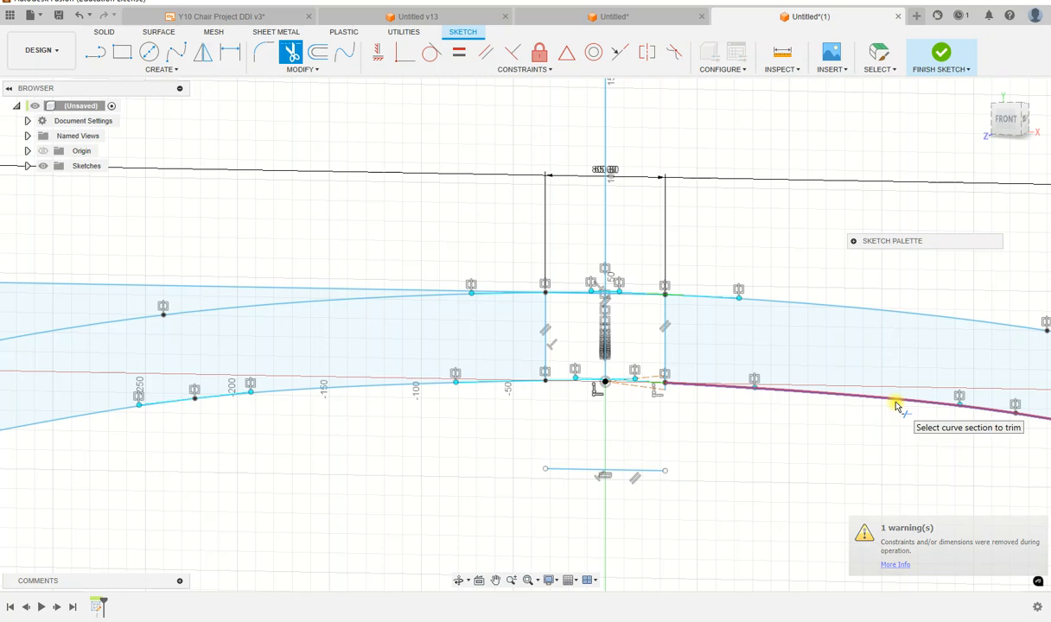
pyautogui.click(895, 406)
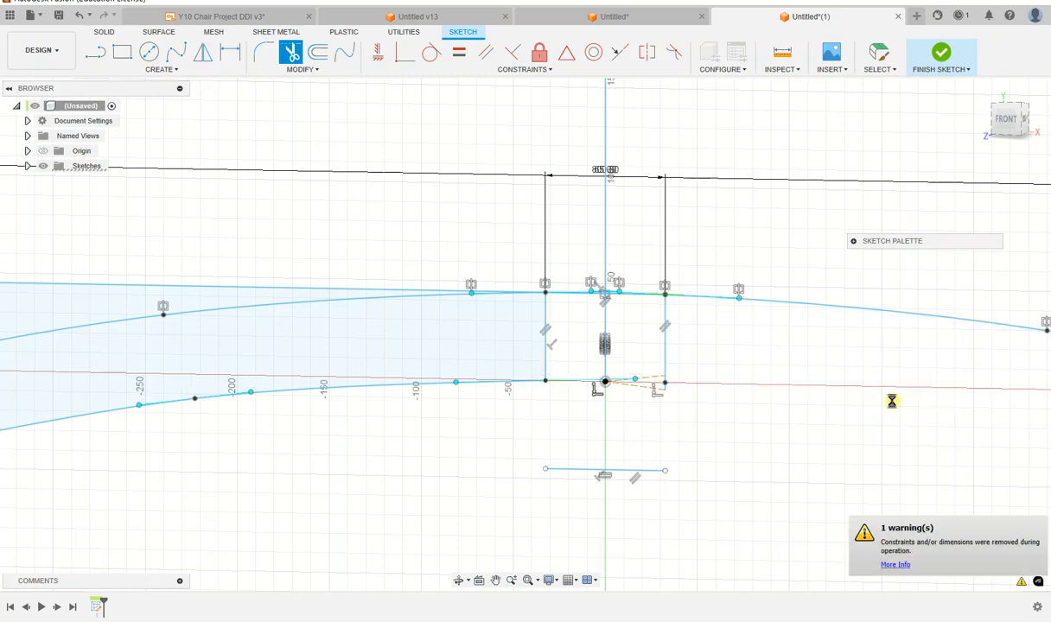
pyautogui.press('Escape')
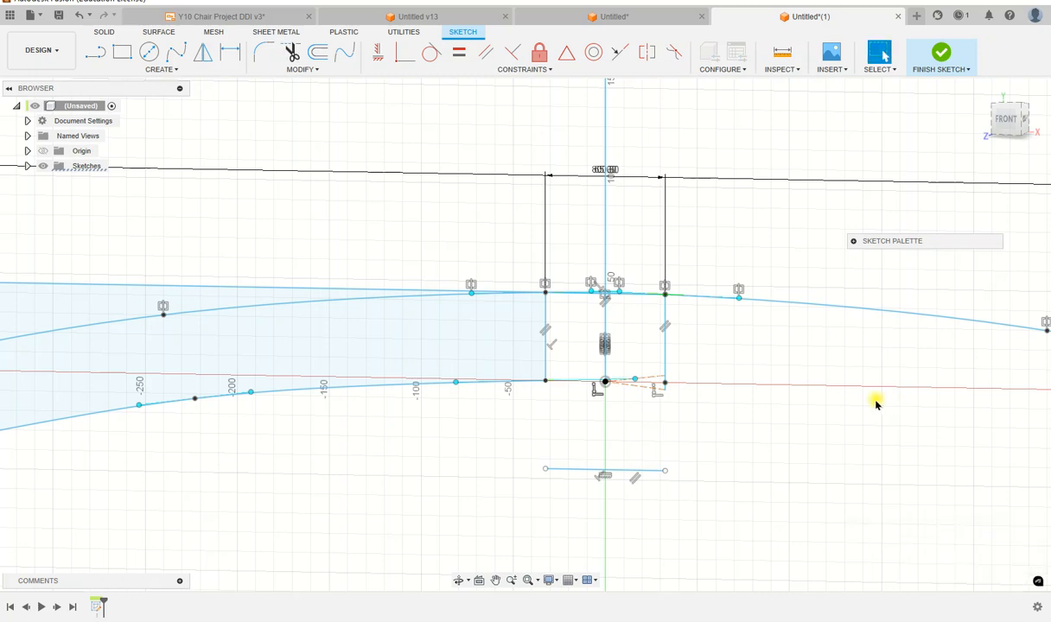
pyautogui.hotkey('ctrl', 'z')
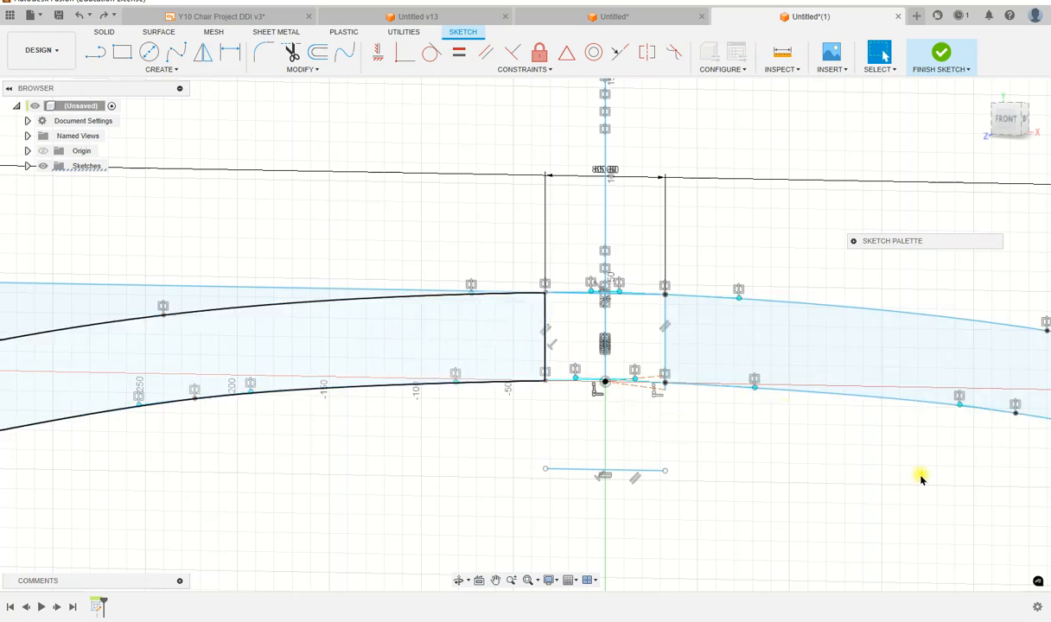
# - Draw two lines across the 65 mm joint, connecting the inner ends of the upper splines and those of the lower splines
pyautogui.scroll(-1, 919, 474)
pyautogui.scroll(-3, 918, 475)
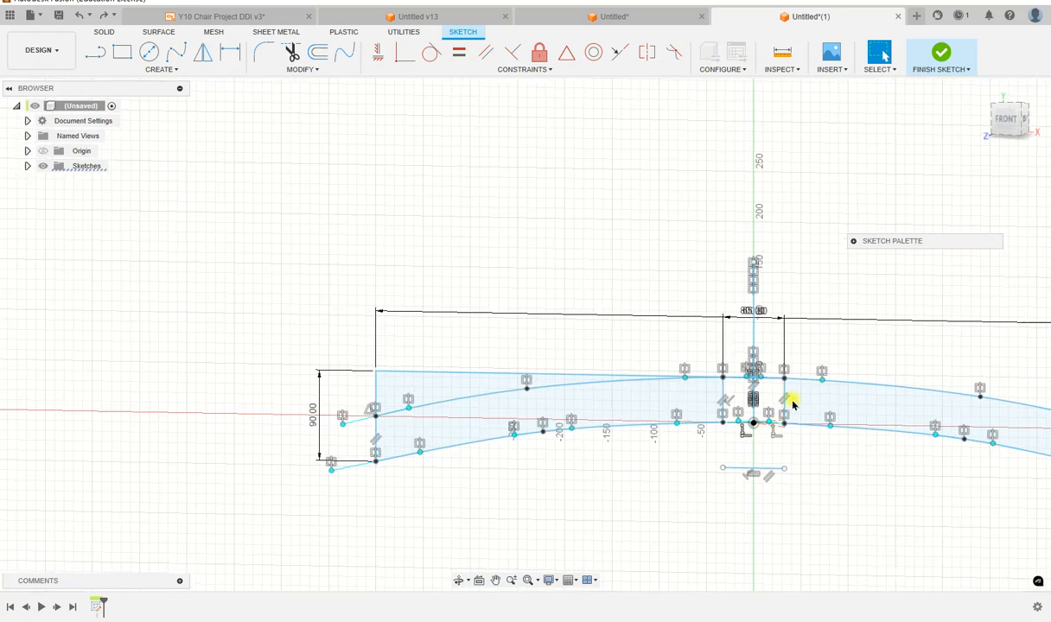
pyautogui.click(496, 580)
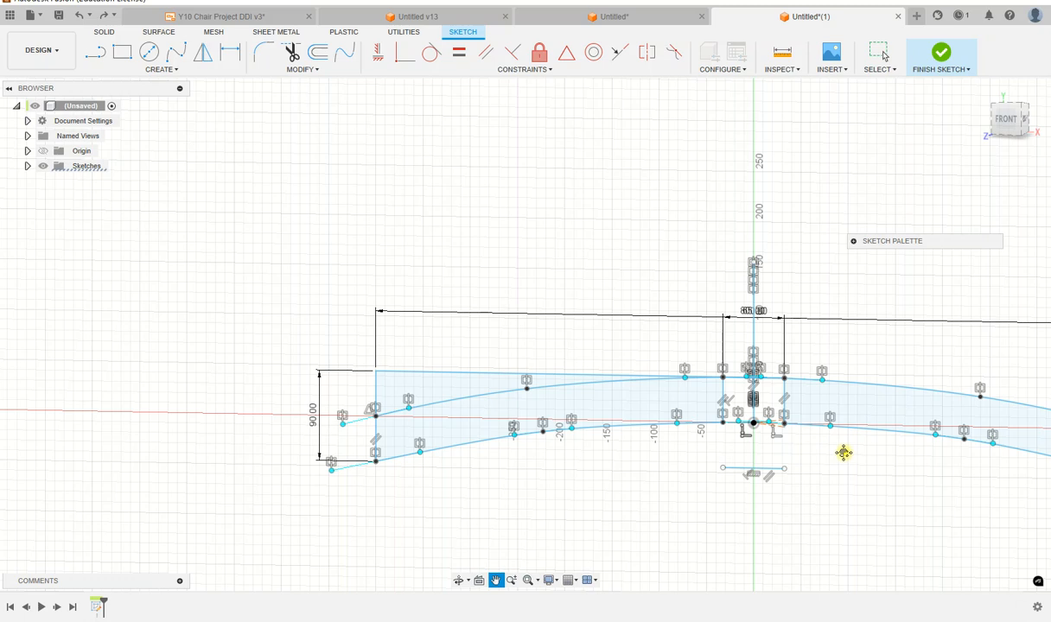
pyautogui.moveTo(837, 452)
pyautogui.mouseDown()
pyautogui.moveTo(742, 448)
pyautogui.moveTo(657, 429)
pyautogui.mouseUp()
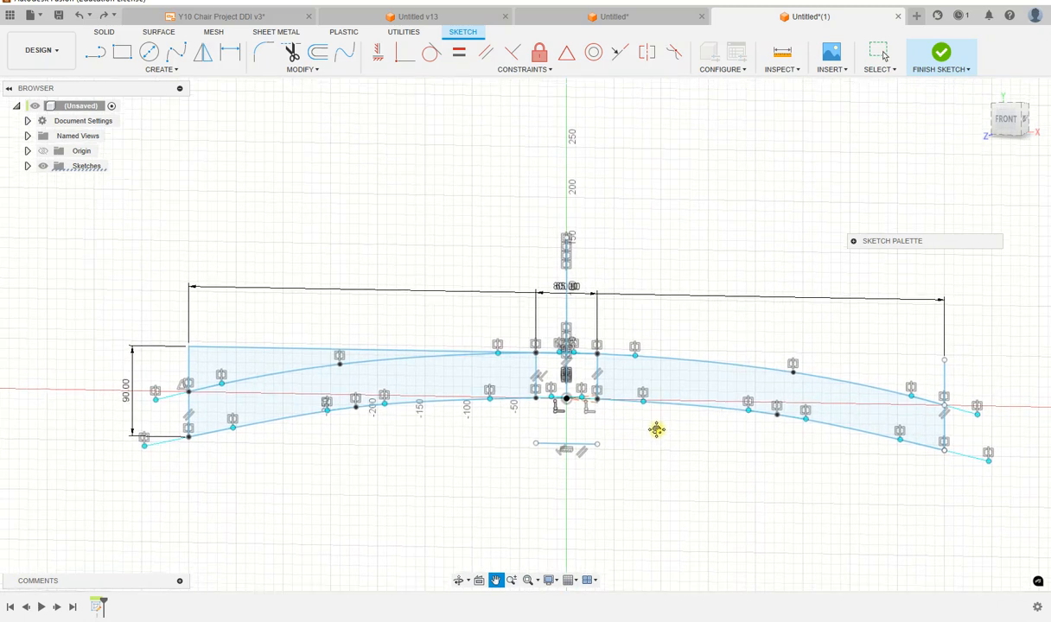
pyautogui.scroll(-2, 472, 429)
pyautogui.scroll(4, 505, 426)
pyautogui.scroll(2, 505, 426)
pyautogui.scroll(-1, 505, 426)
pyautogui.scroll(1, 506, 426)
pyautogui.scroll(-1, 505, 426)
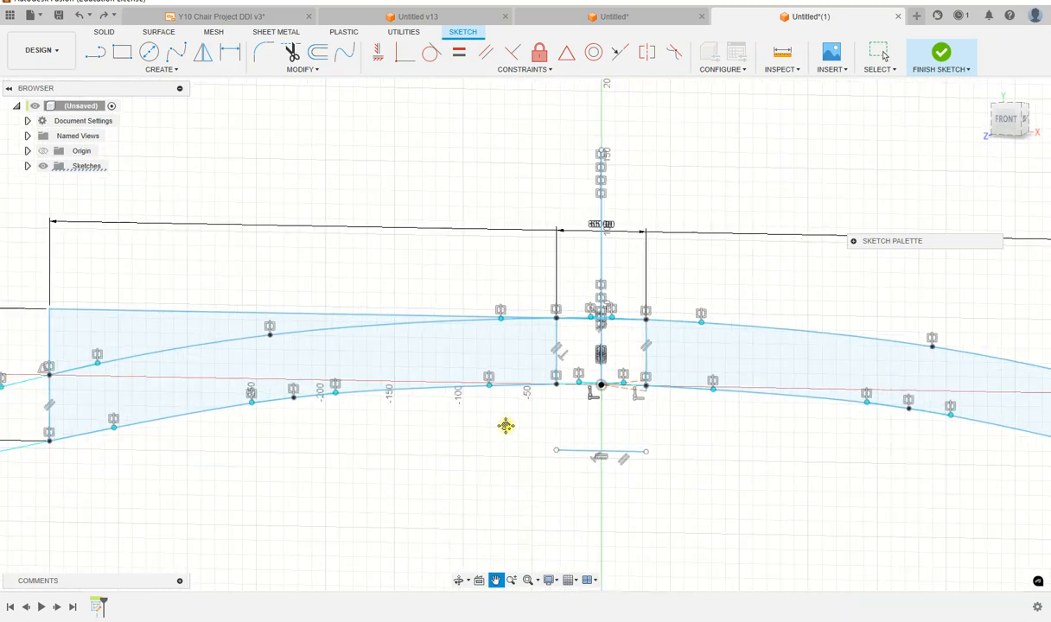
pyautogui.click(645, 345)
pyautogui.click(96, 54)
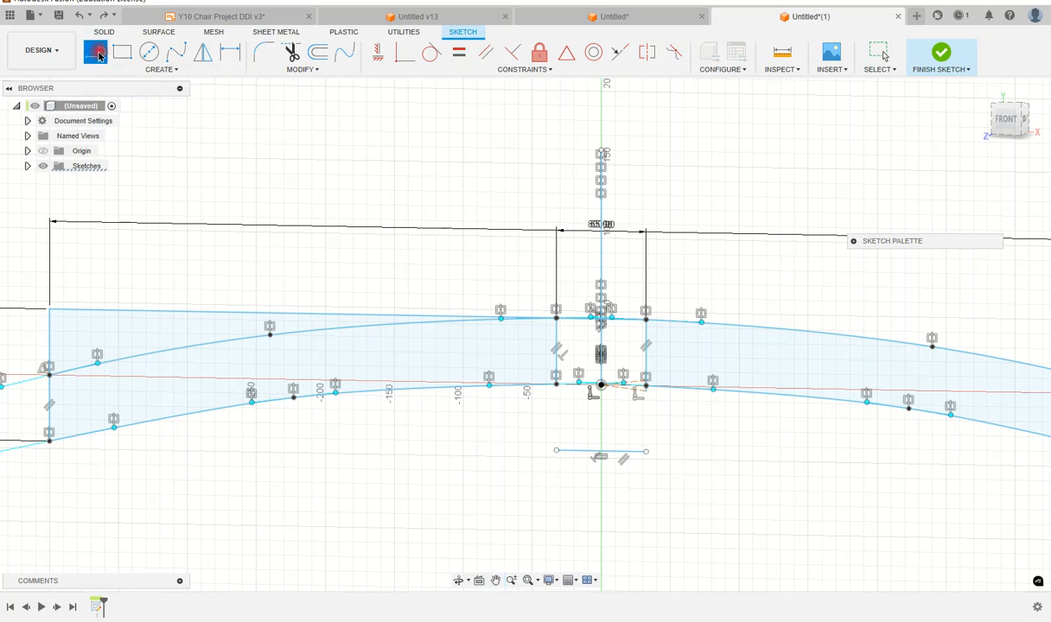
pyautogui.click(558, 319)
pyautogui.click(648, 320)
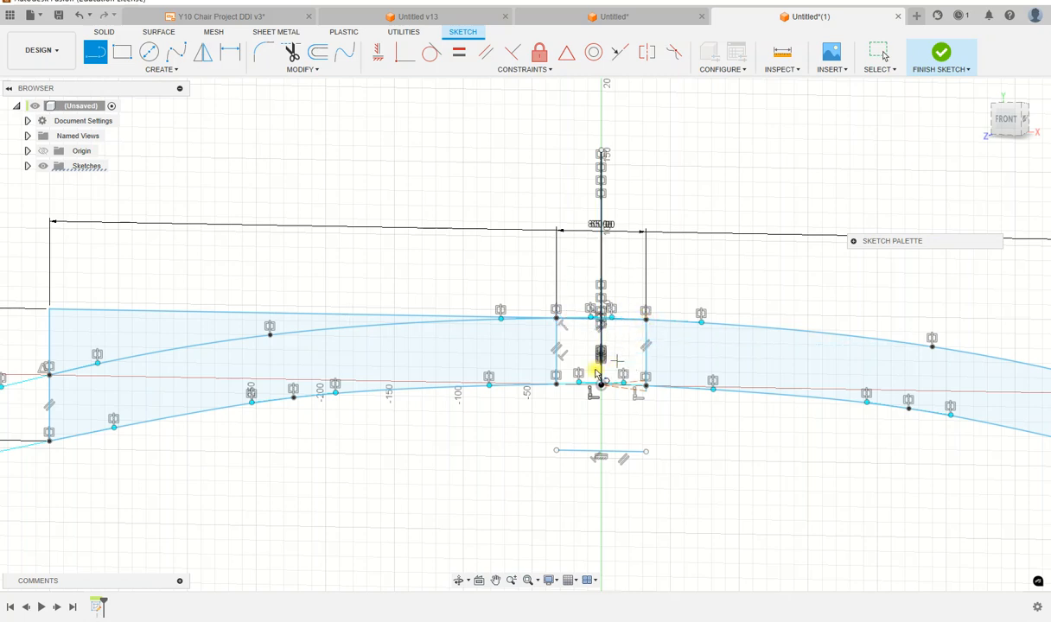
pyautogui.click(557, 384)
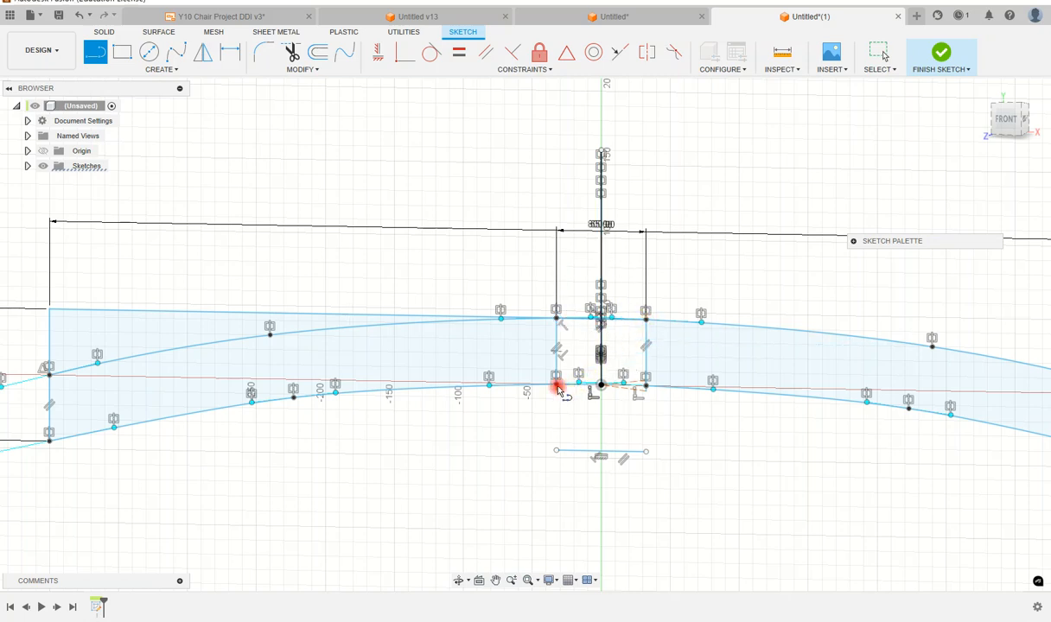
pyautogui.click(646, 385)
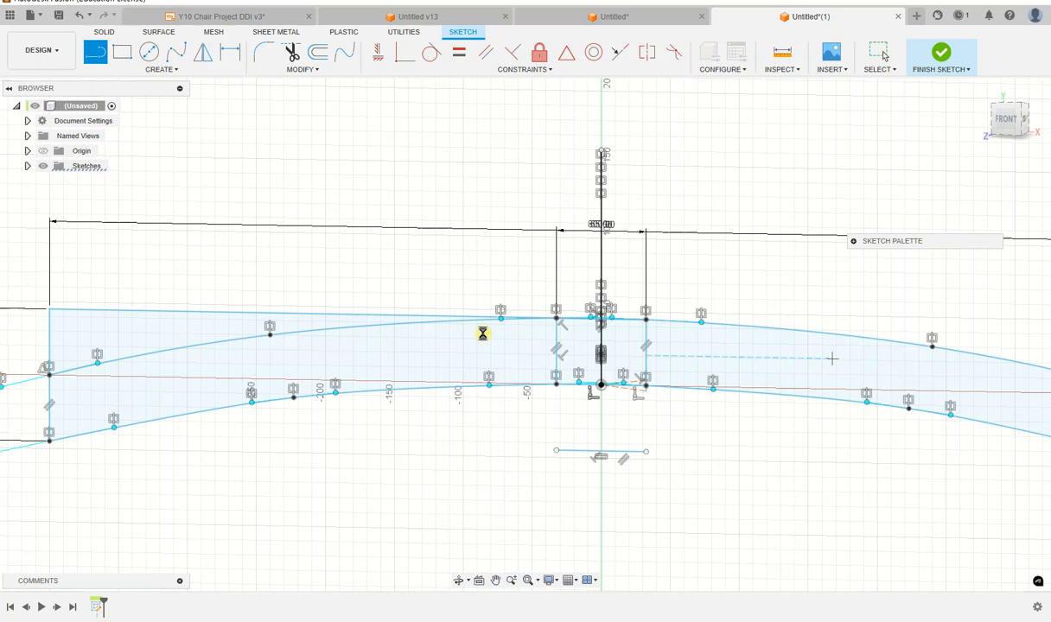
pyautogui.press('Escape')
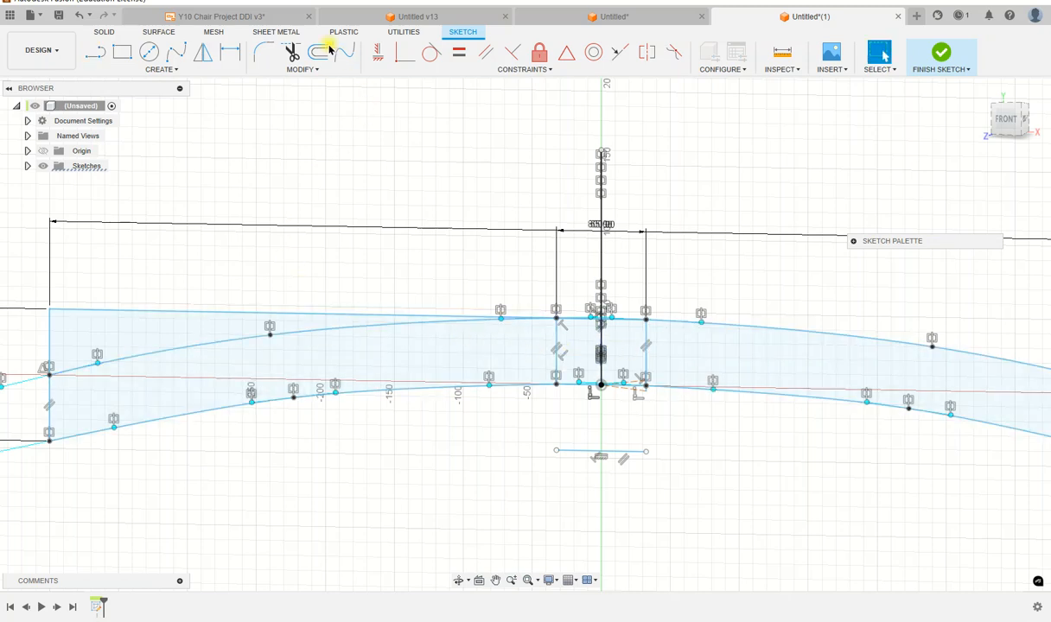
# - Trim the blank's upper-left edge, the left end above the upper spline, and both vertical joint sides between the curved edges
pyautogui.click(291, 52)
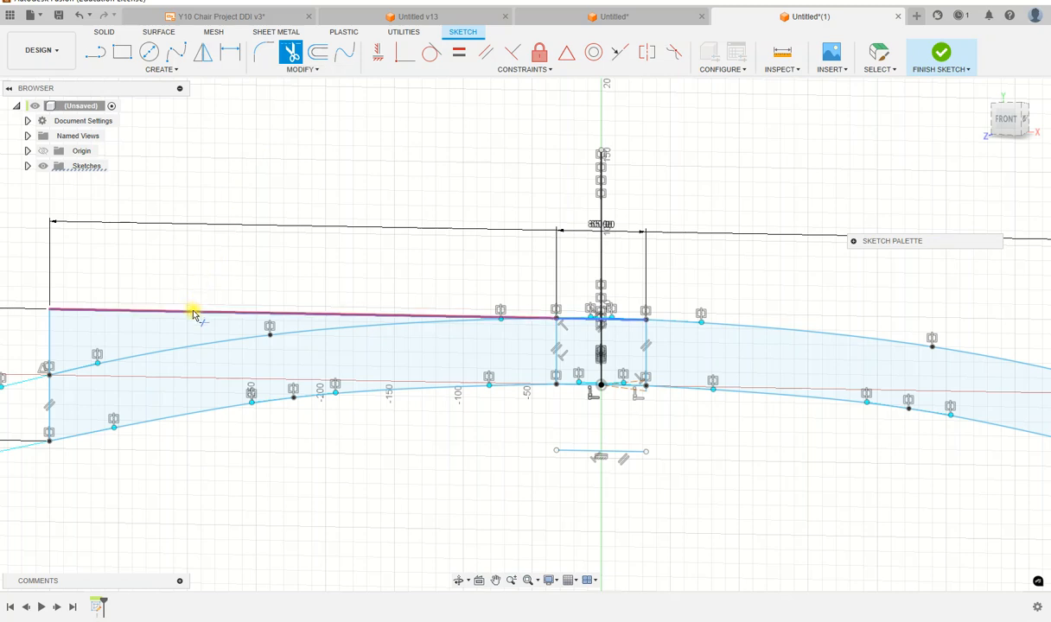
pyautogui.click(190, 307)
pyautogui.click(49, 341)
pyautogui.click(556, 354)
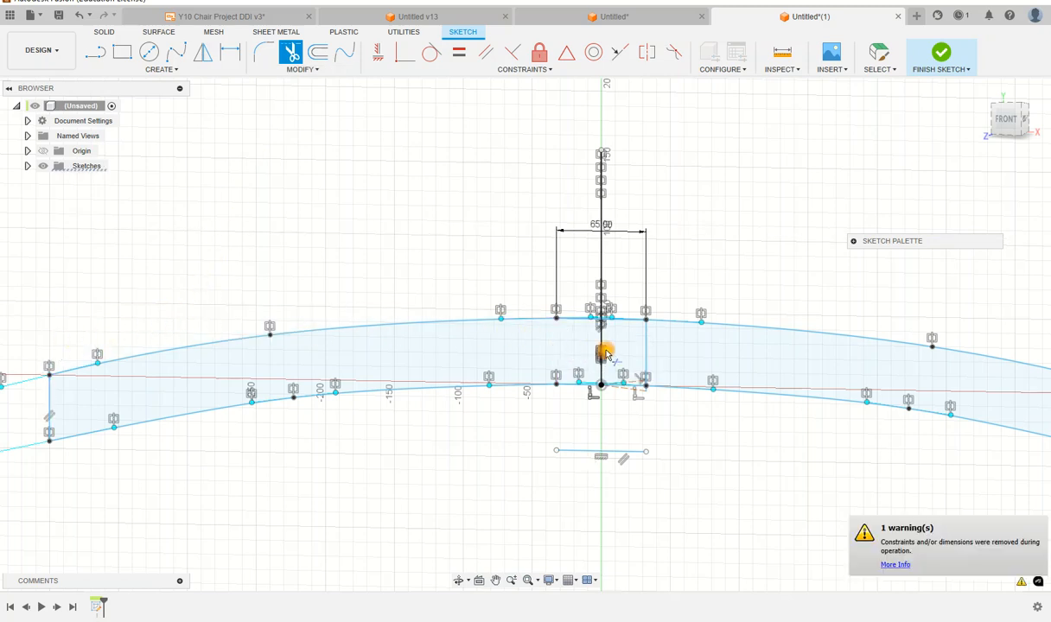
pyautogui.click(647, 354)
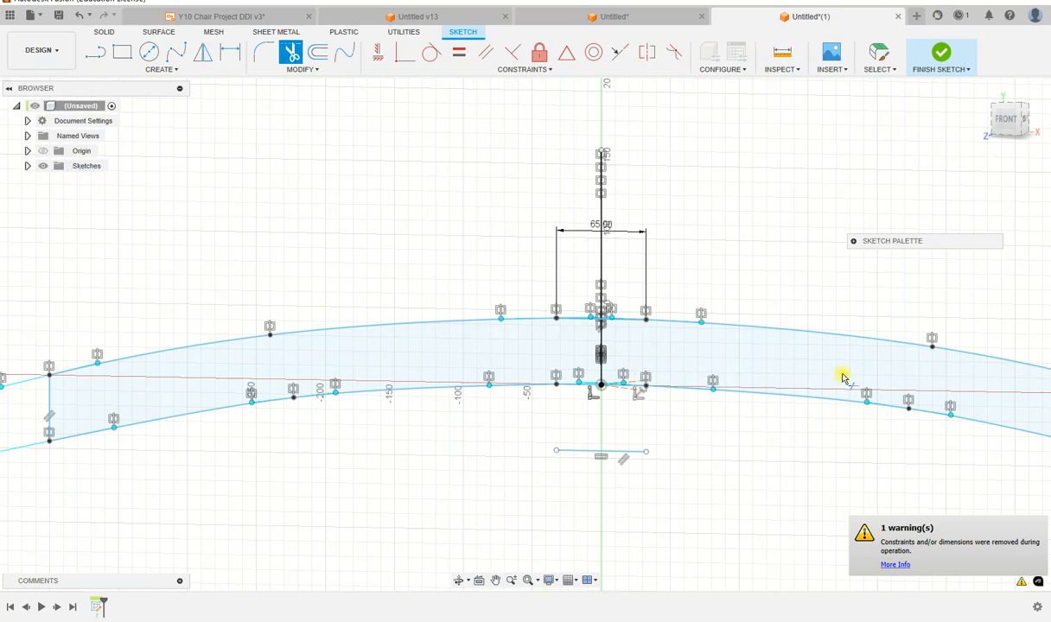
# - Hide the sketch constraints and move the Sketch Palette clear of the leg's right half
pyautogui.scroll(-6, 913, 368)
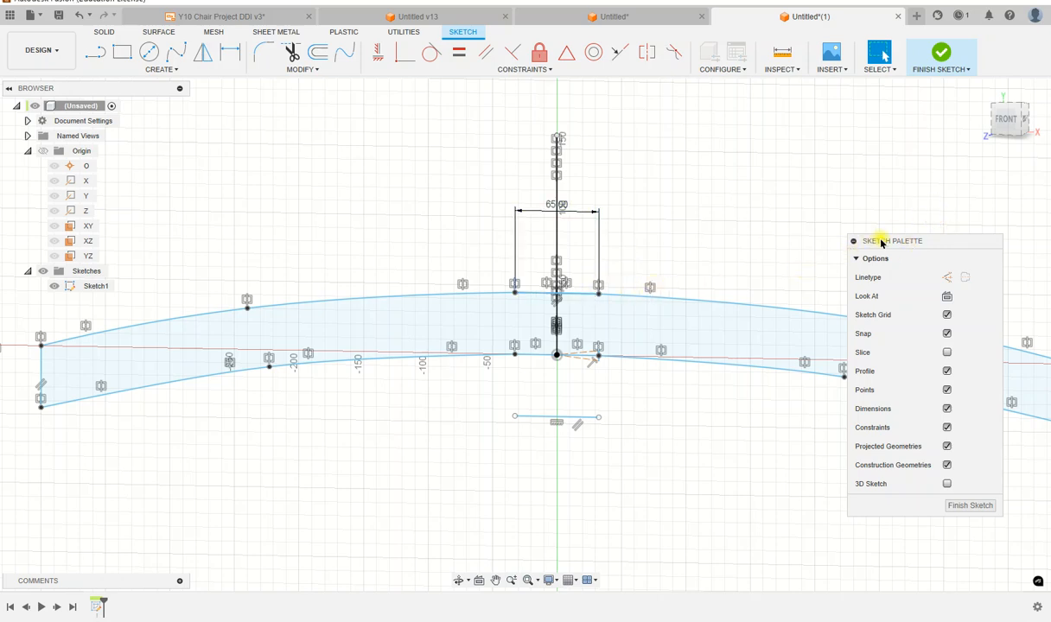
pyautogui.click(946, 428)
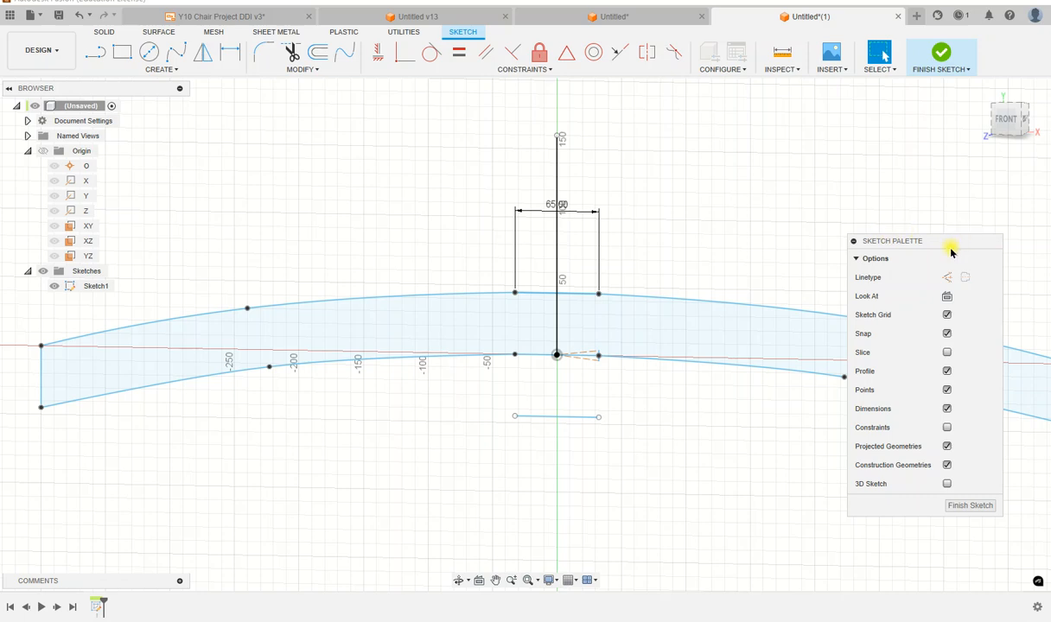
pyautogui.moveTo(949, 243); pyautogui.dragTo(799, 448)
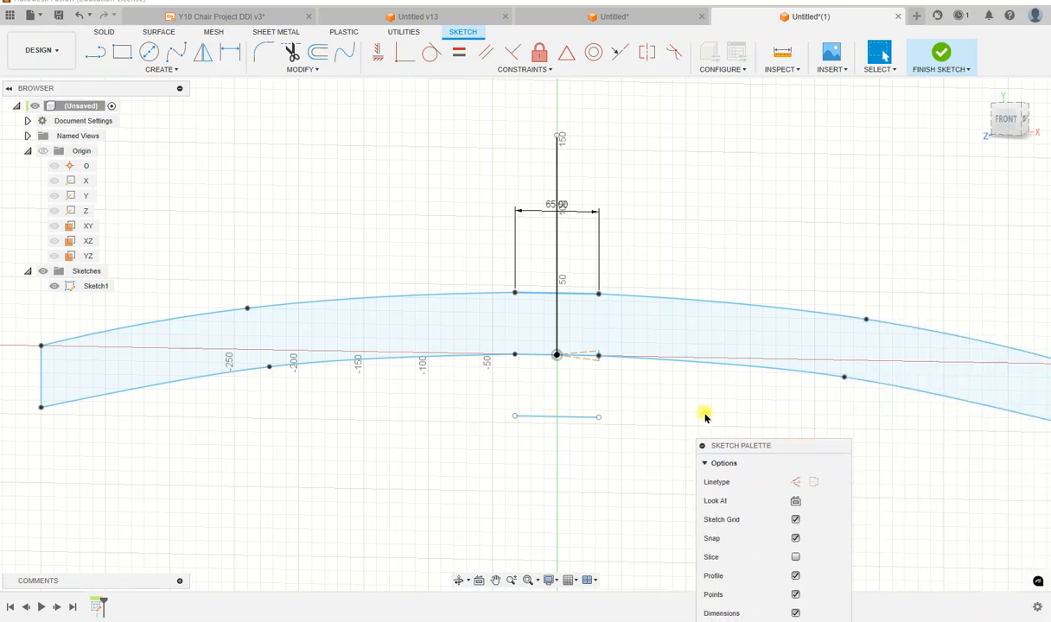
# - Trim the dashed construction geometry between the origin and the joint's right side, and orbit to an angled view of the leg
pyautogui.click(290, 51)
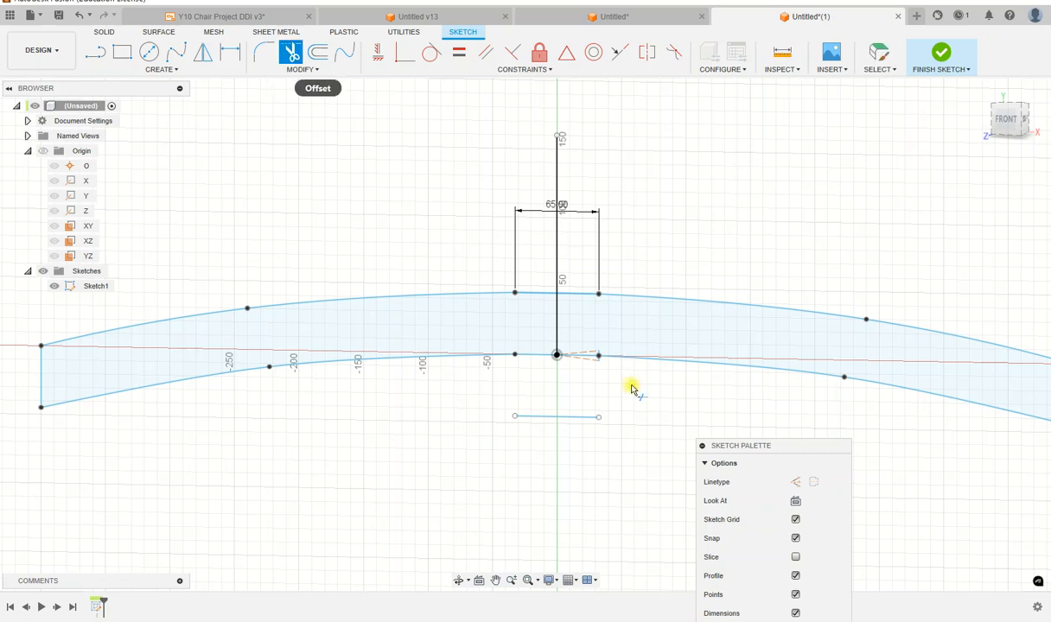
pyautogui.click(586, 364)
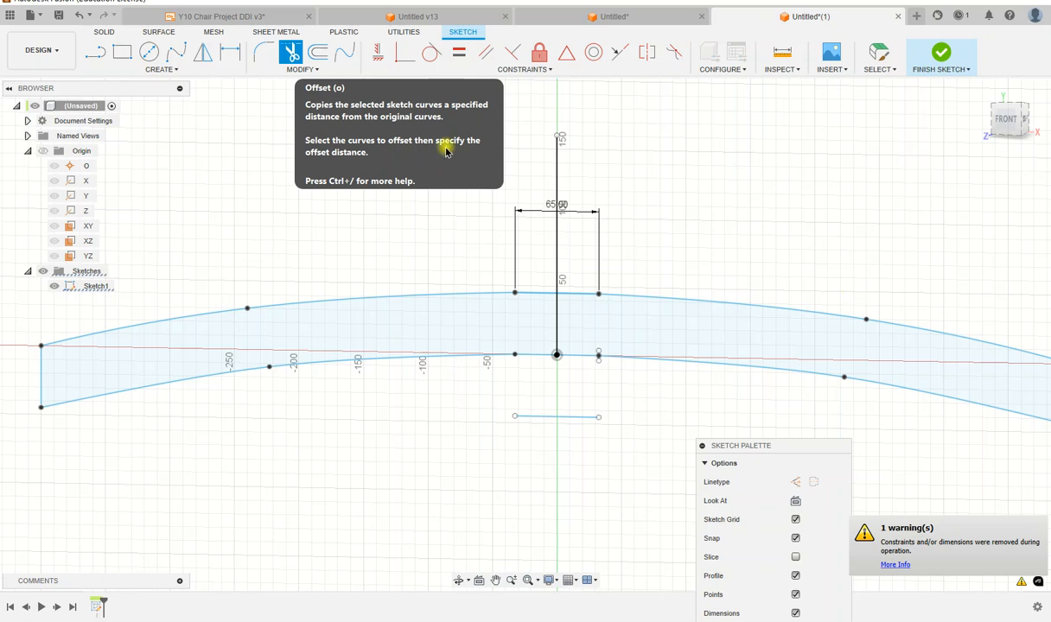
pyautogui.moveTo(1005, 123); pyautogui.dragTo(973, 135)
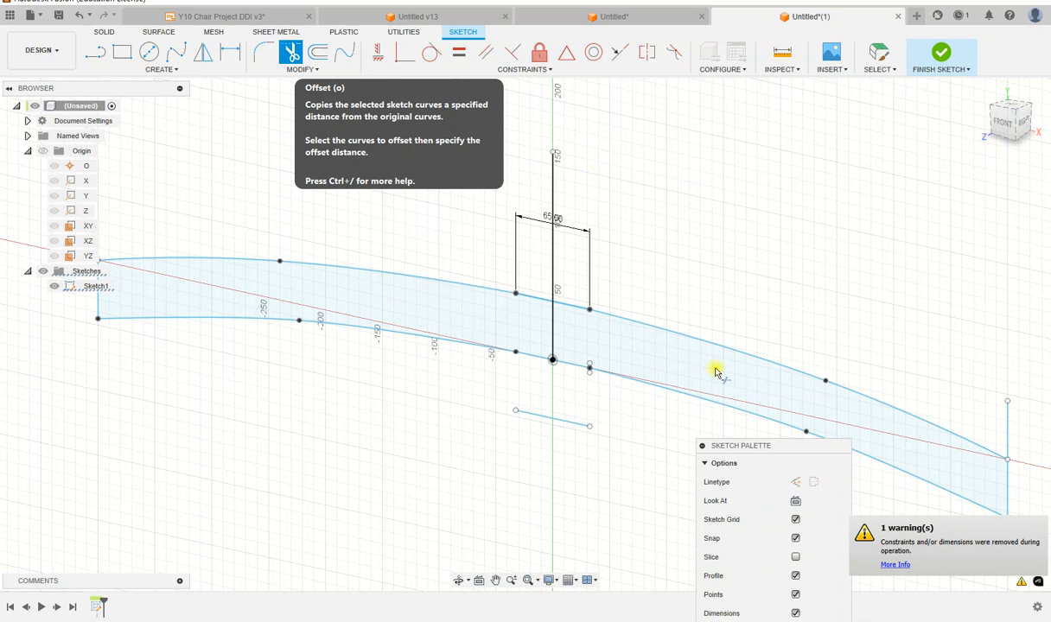
# - Extrude both halves of the curved leg profile 30 mm as a new body
pyautogui.click(103, 31)
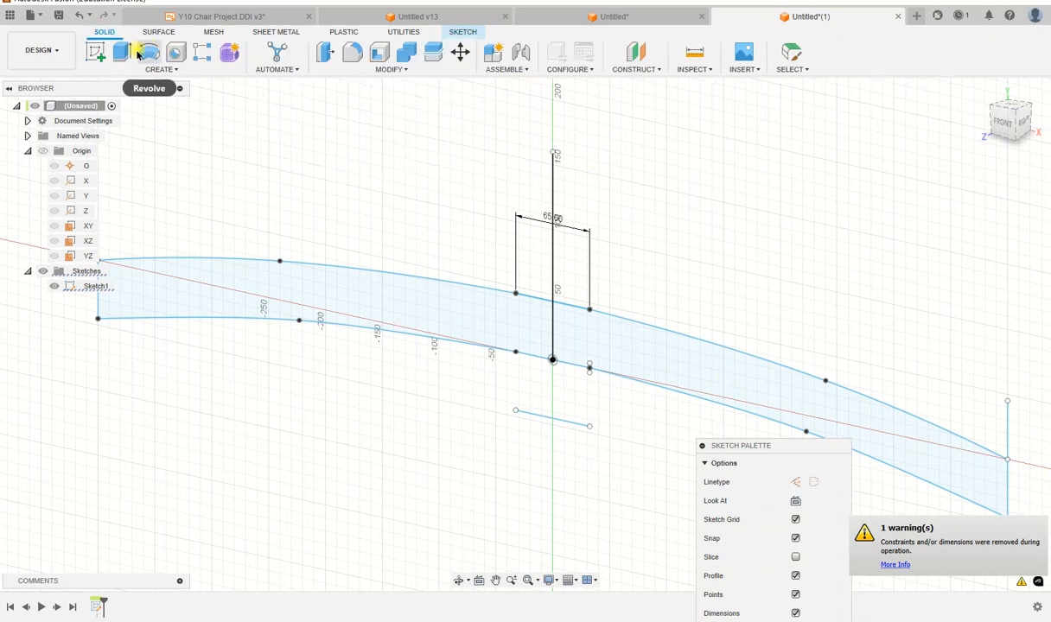
pyautogui.click(123, 51)
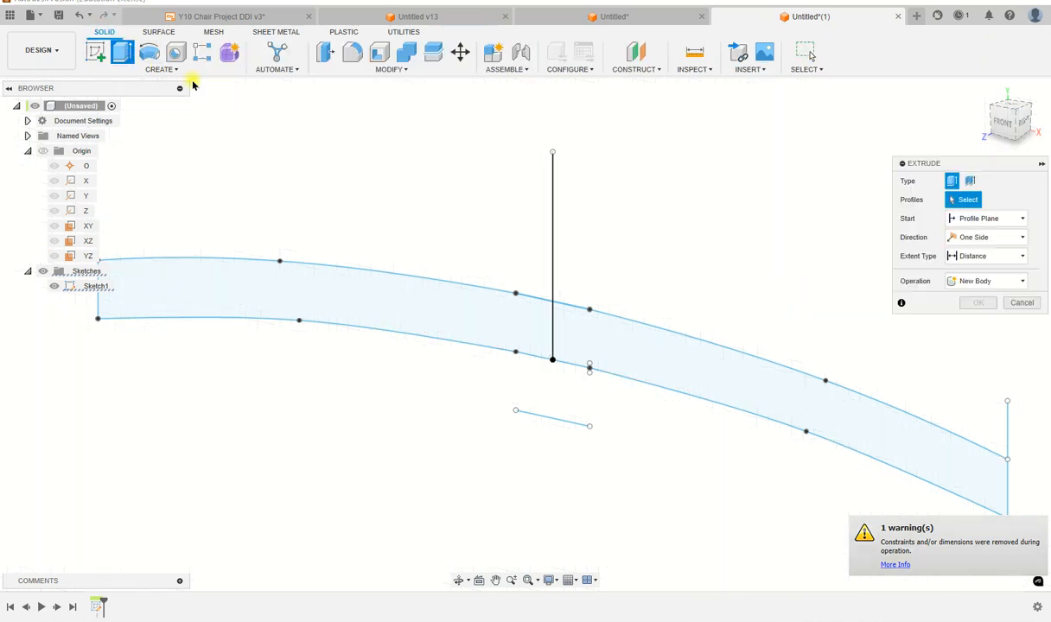
pyautogui.click(435, 304)
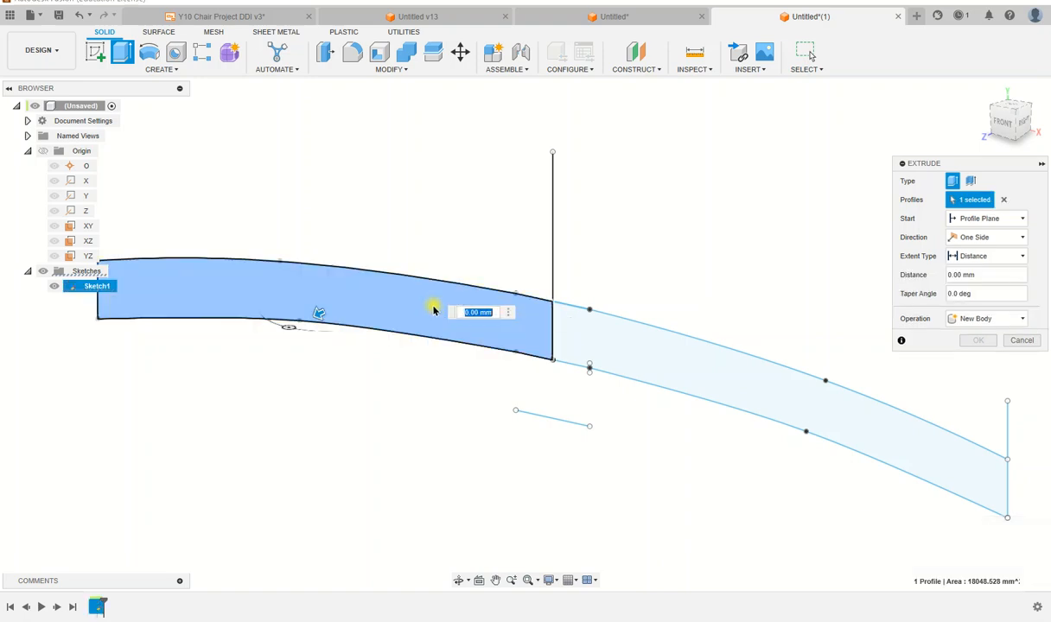
pyautogui.click(665, 356)
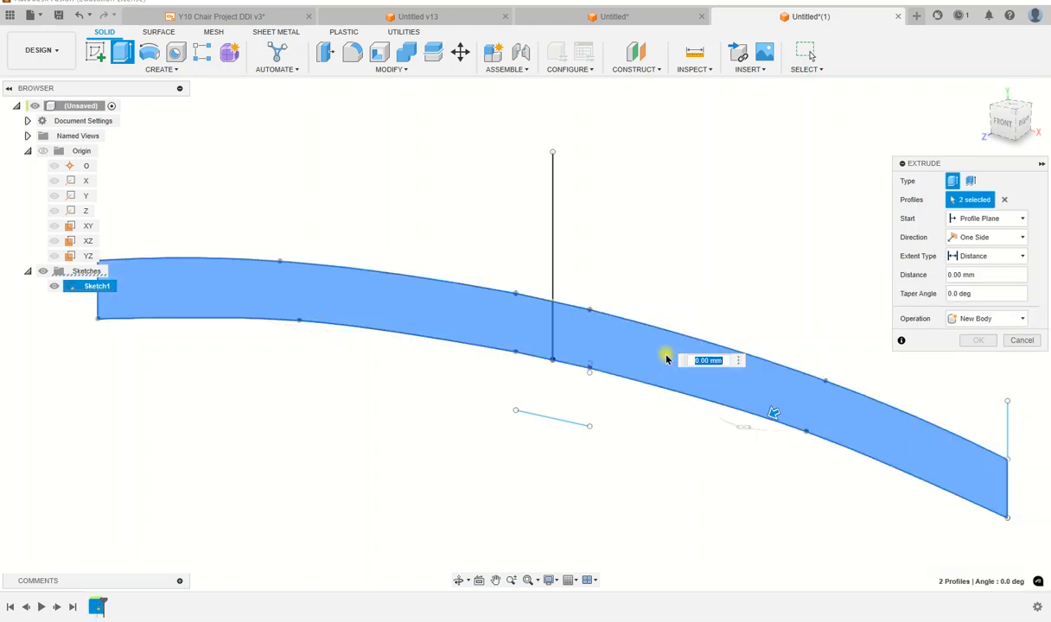
pyautogui.click(979, 275)
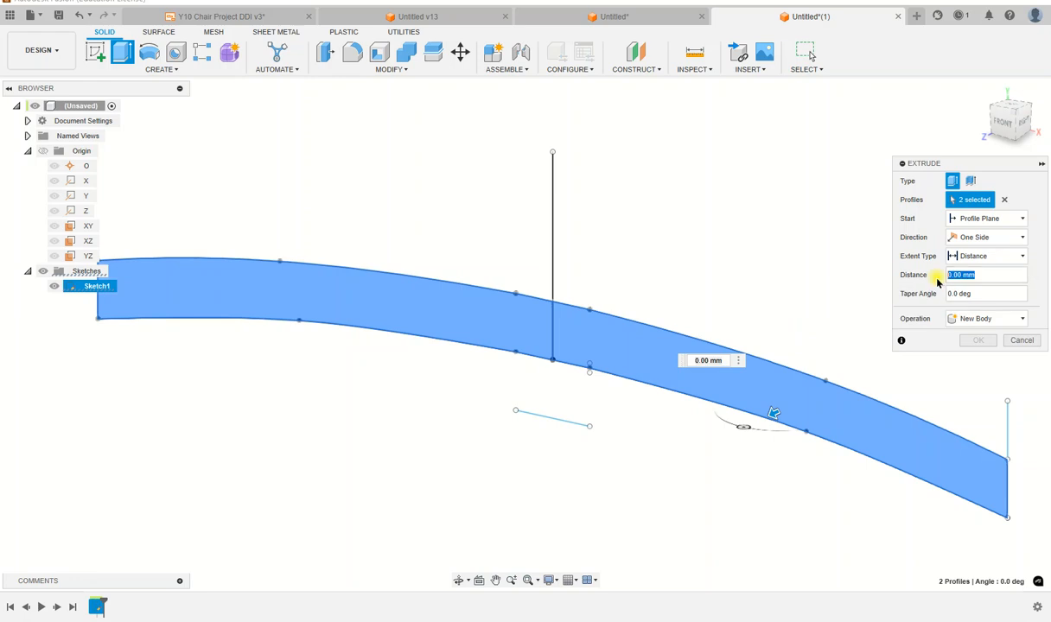
pyautogui.write('30')
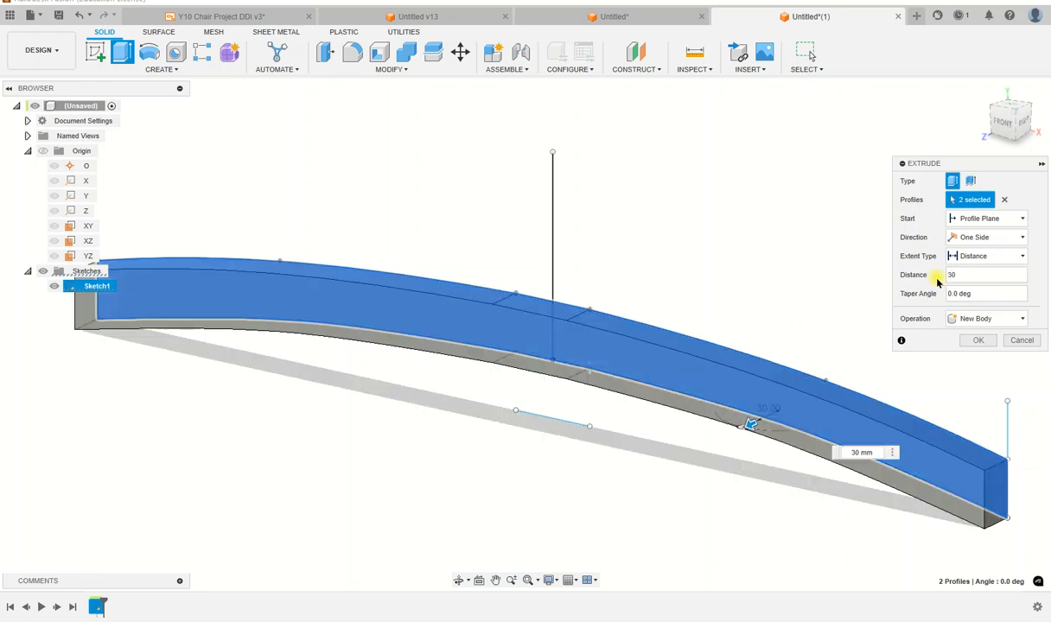
pyautogui.press('Return')
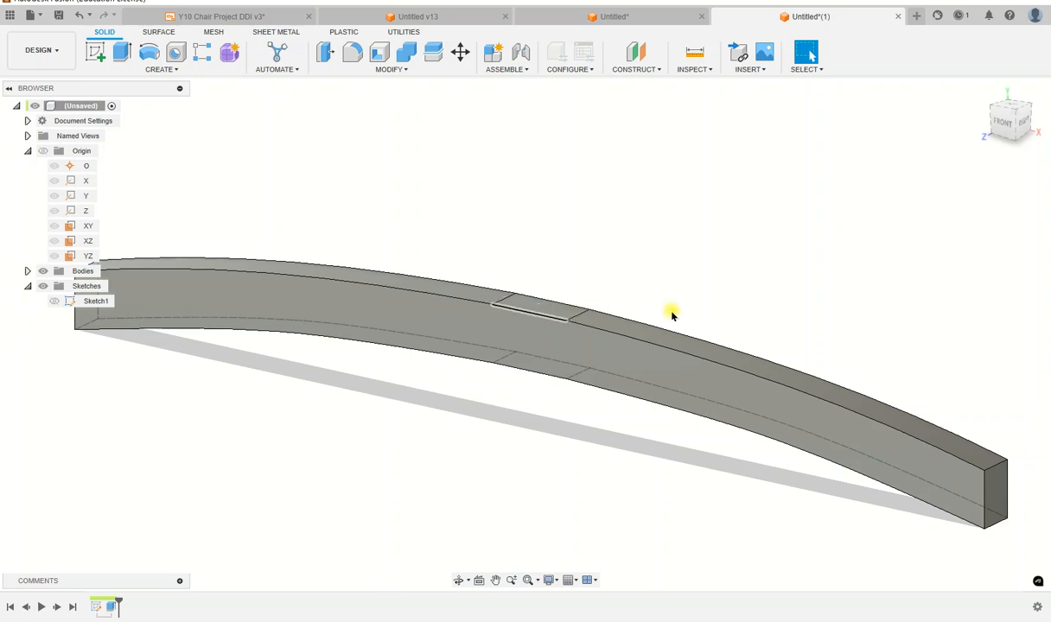
# - Start a sketch on the flat joint face at the middle of the leg's upper side
pyautogui.moveTo(1004, 128); pyautogui.dragTo(999, 149)
pyautogui.click(542, 336)
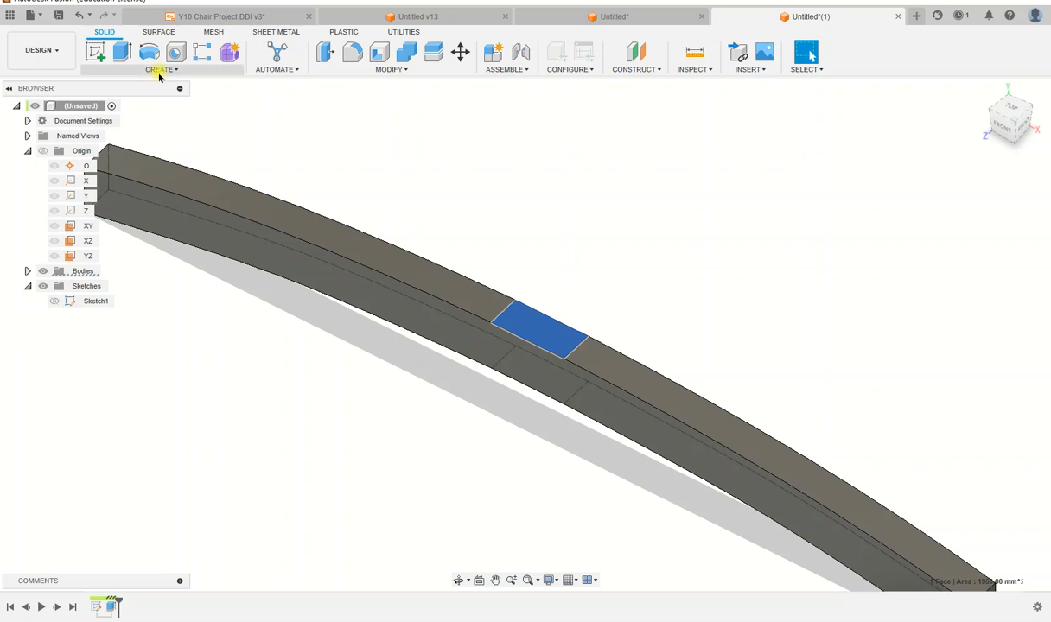
pyautogui.click(95, 52)
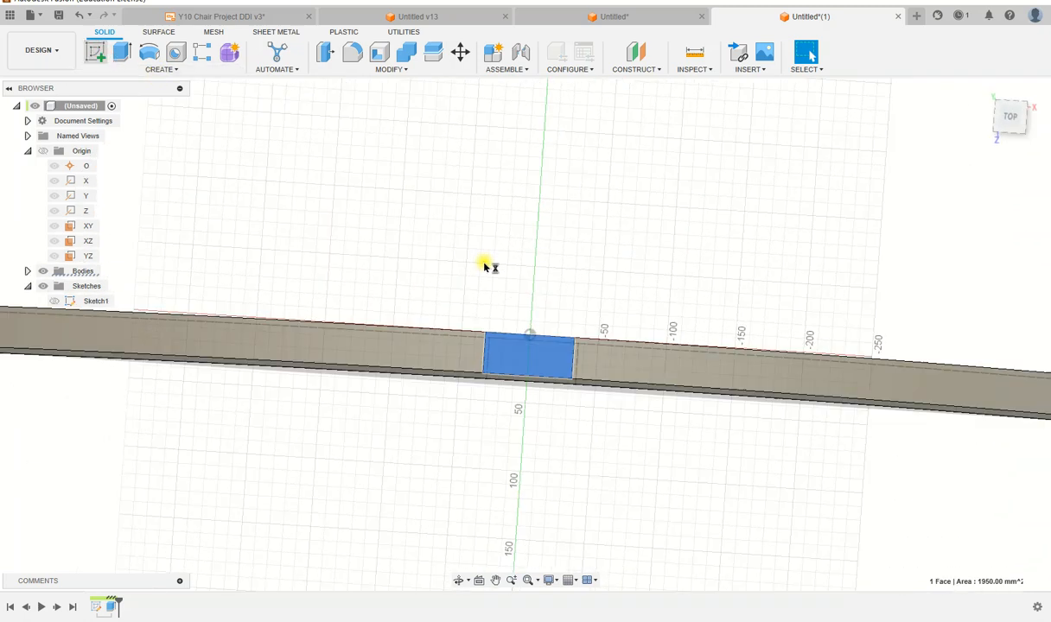
pyautogui.scroll(-2, 526, 345)
pyautogui.scroll(5, 526, 345)
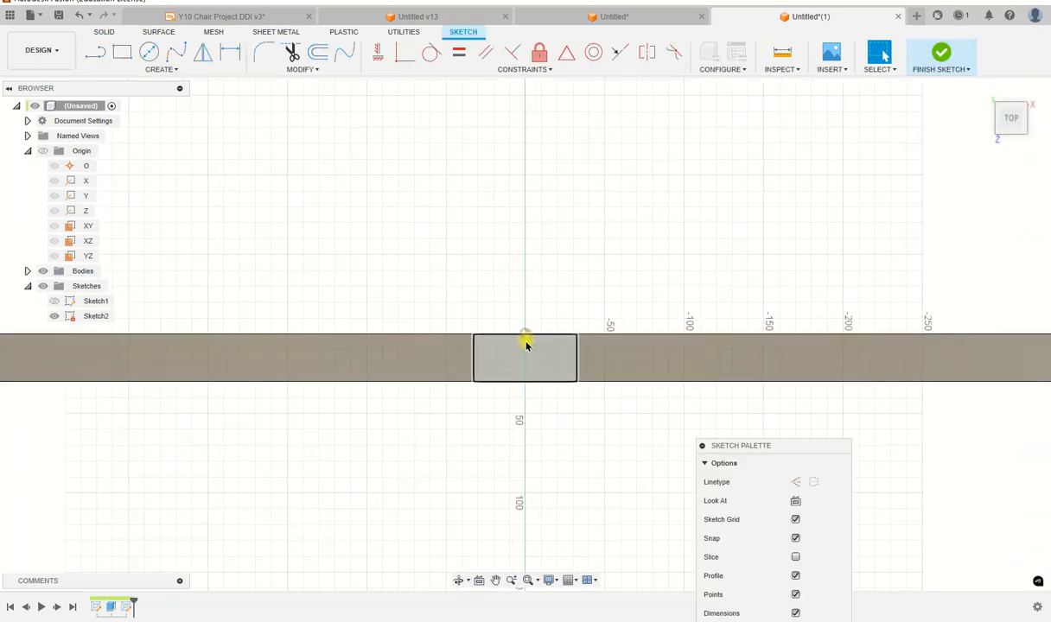
pyautogui.scroll(2, 526, 345)
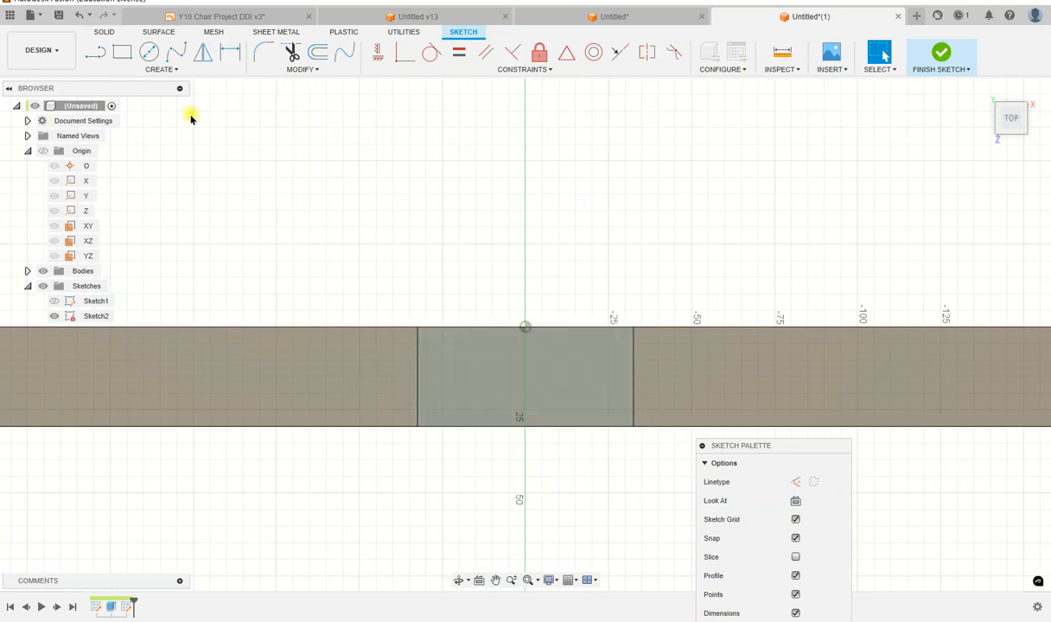
# - Draw two diagonal lines between opposite corners of the joint face
pyautogui.click(95, 53)
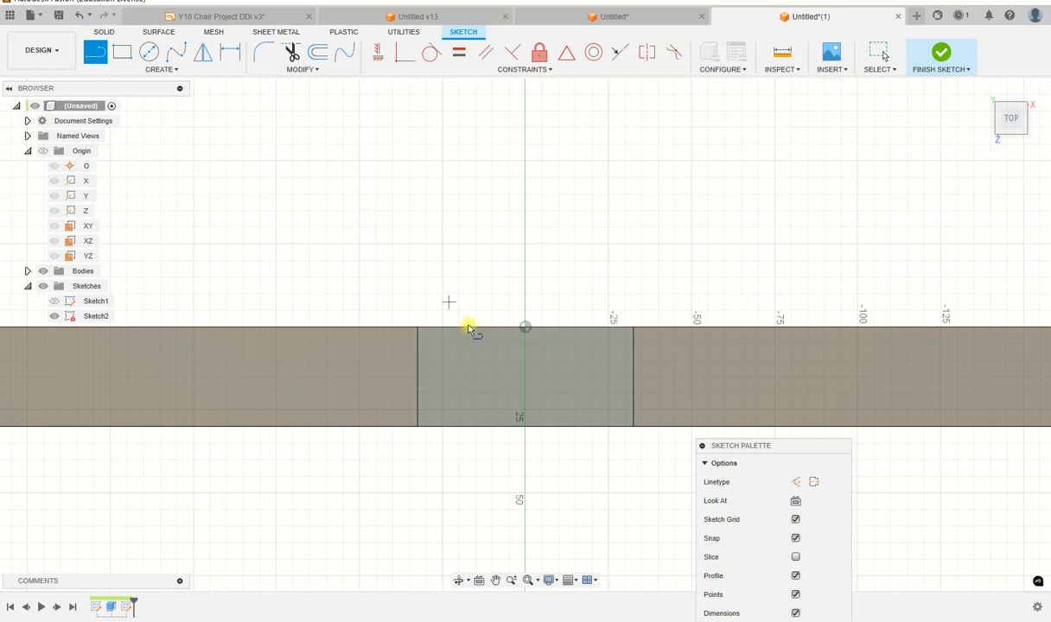
pyautogui.click(418, 328)
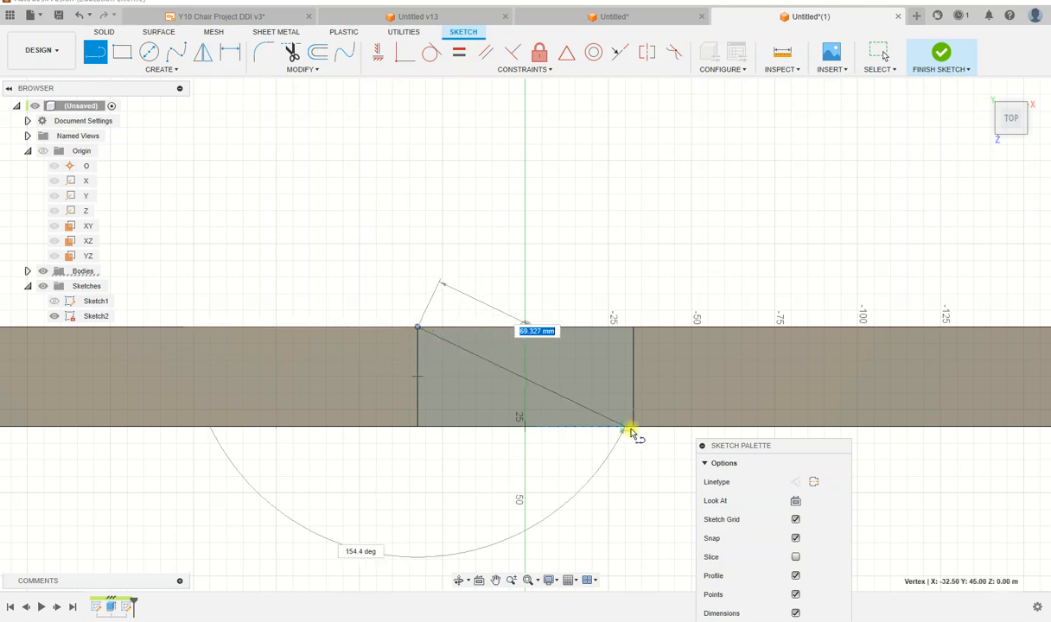
pyautogui.doubleClick(633, 427)
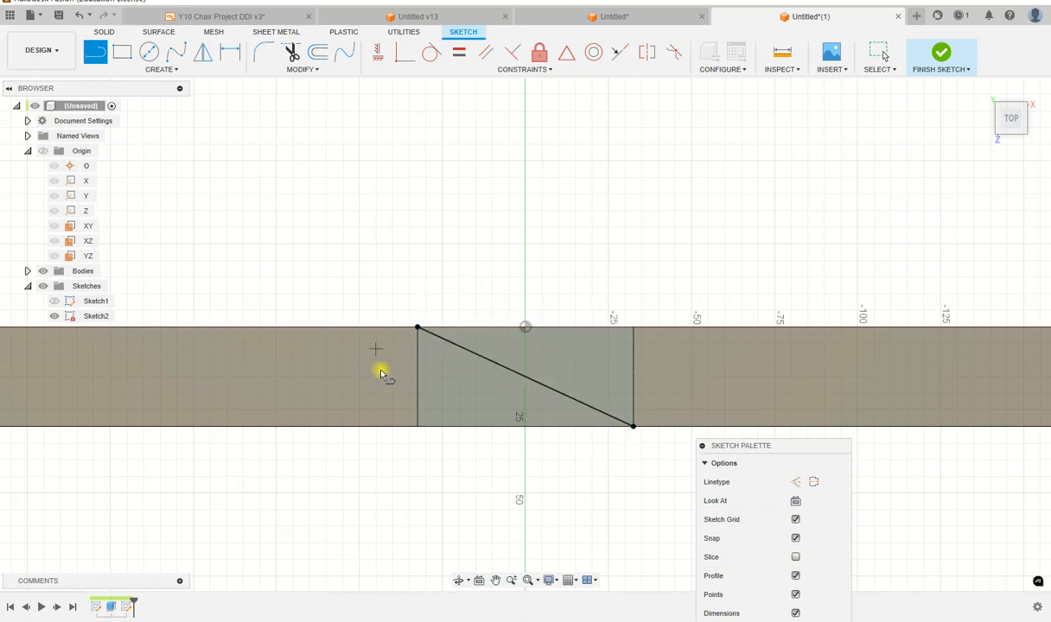
pyautogui.click(418, 428)
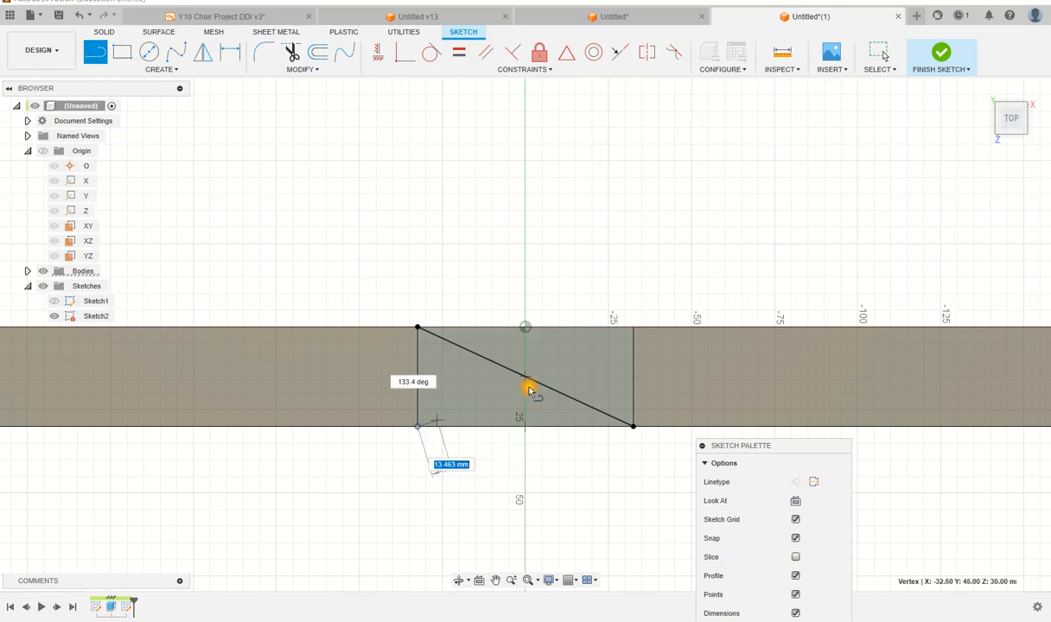
pyautogui.doubleClick(634, 330)
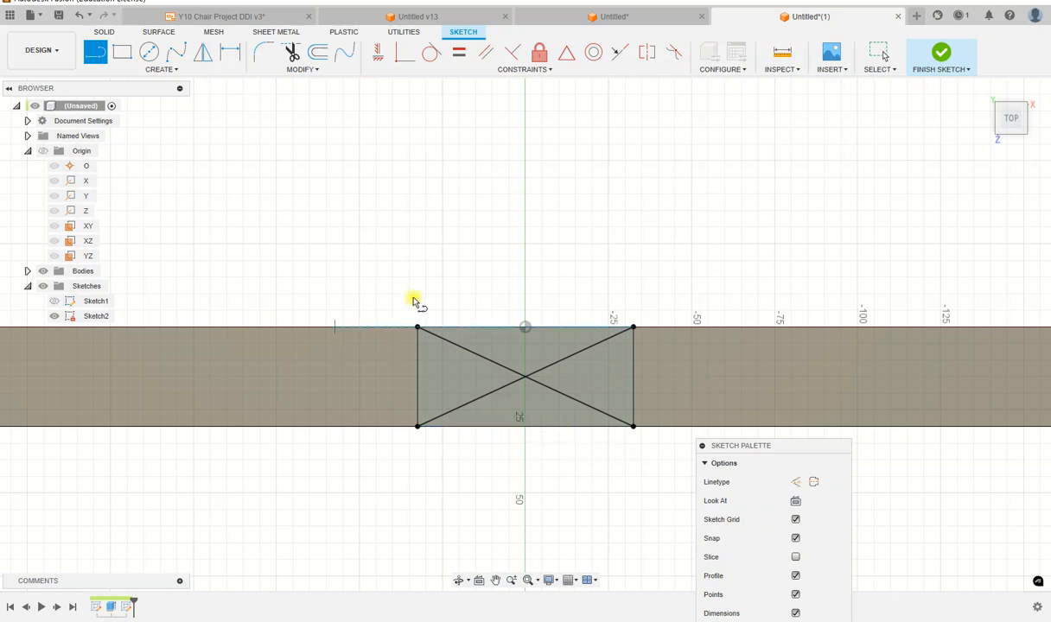
# - Place a sketch point where the two diagonals of the joint face cross
pyautogui.click(172, 72)
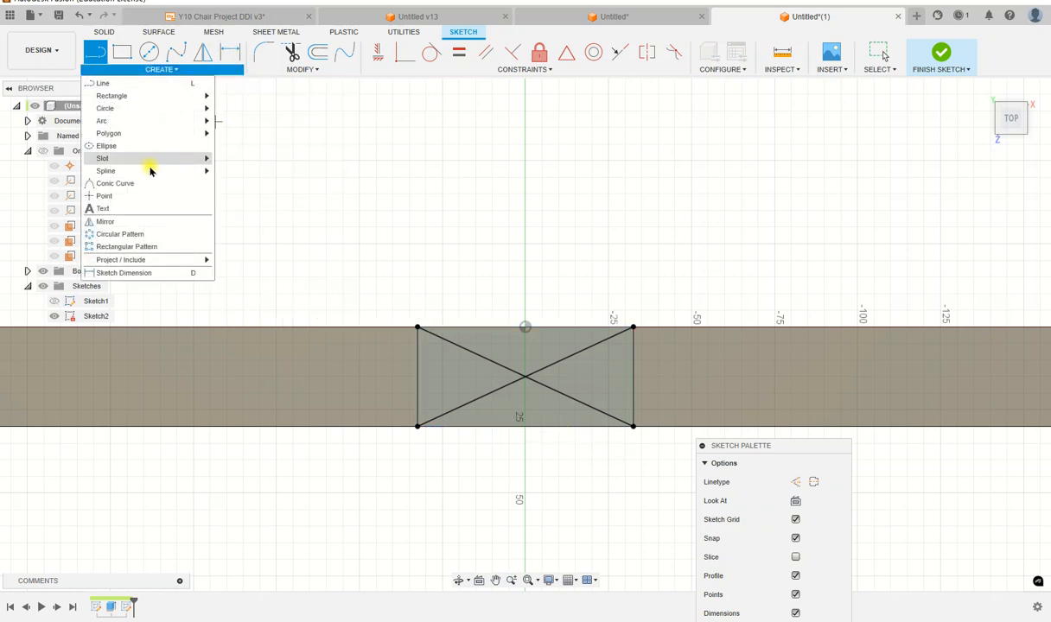
pyautogui.click(106, 196)
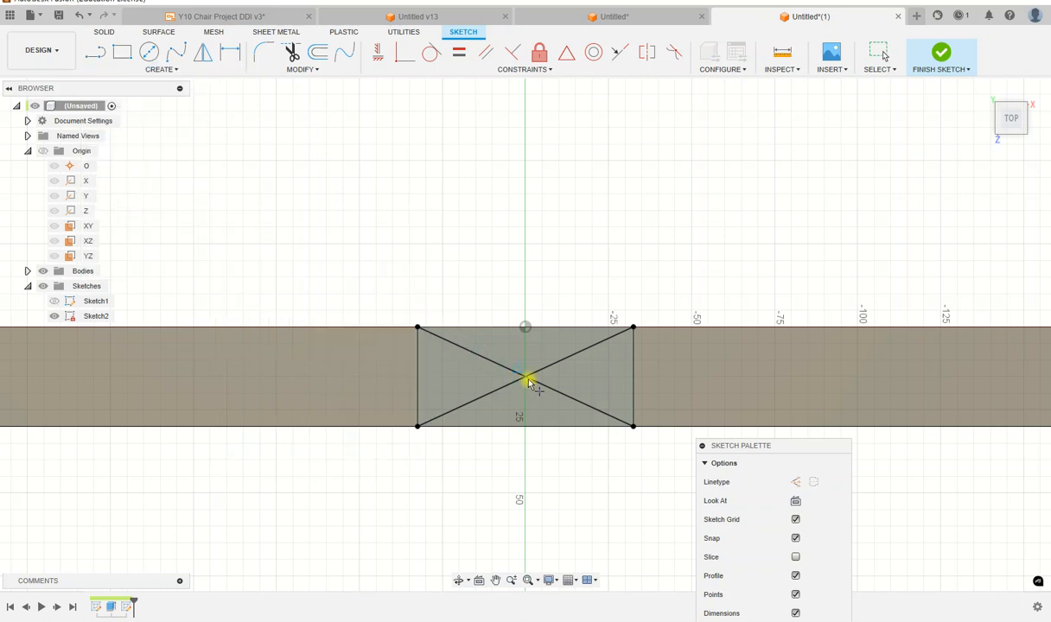
pyautogui.scroll(-1, 529, 383)
pyautogui.scroll(6, 529, 383)
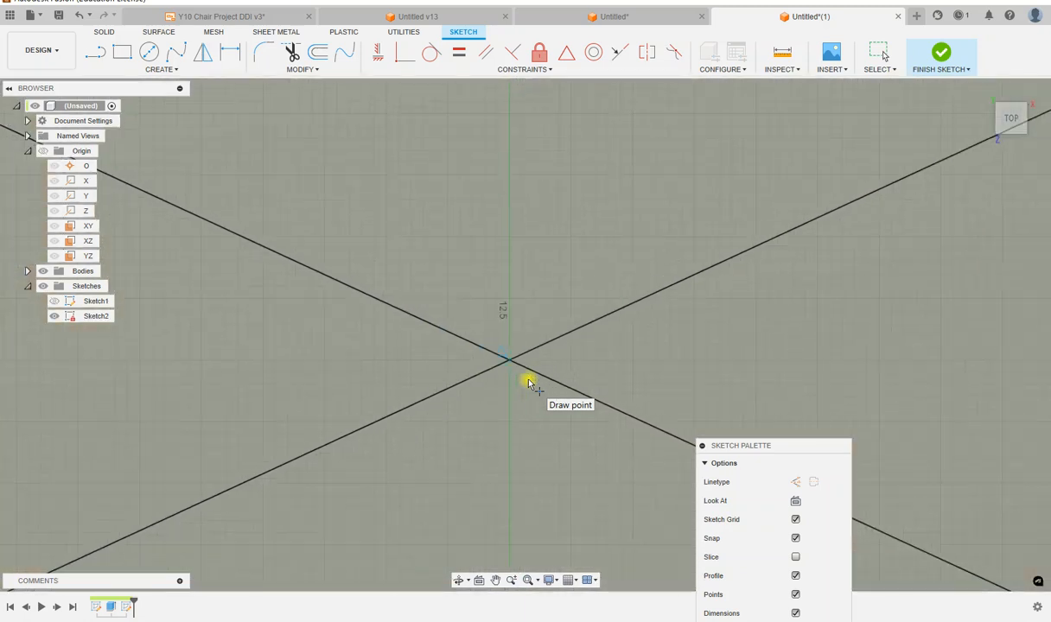
pyautogui.click(509, 364)
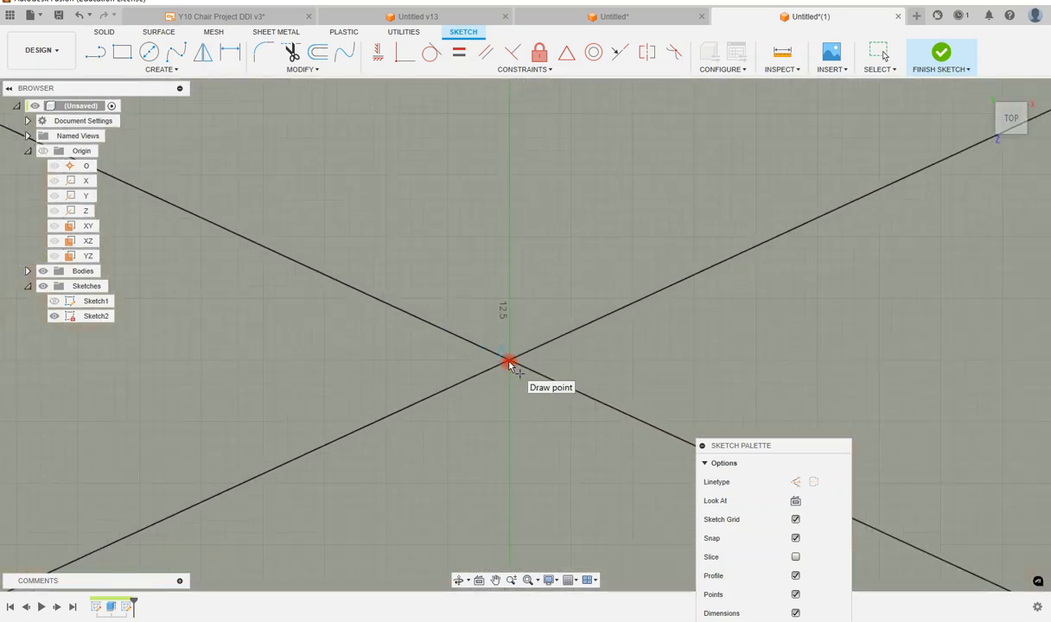
pyautogui.scroll(-2, 545, 366)
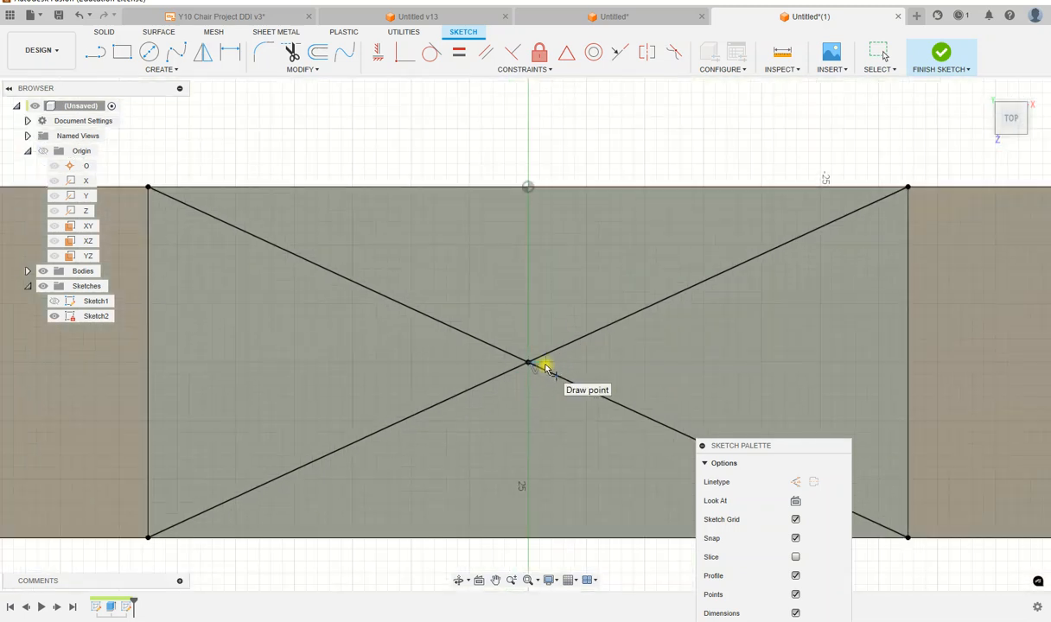
pyautogui.scroll(-2, 544, 367)
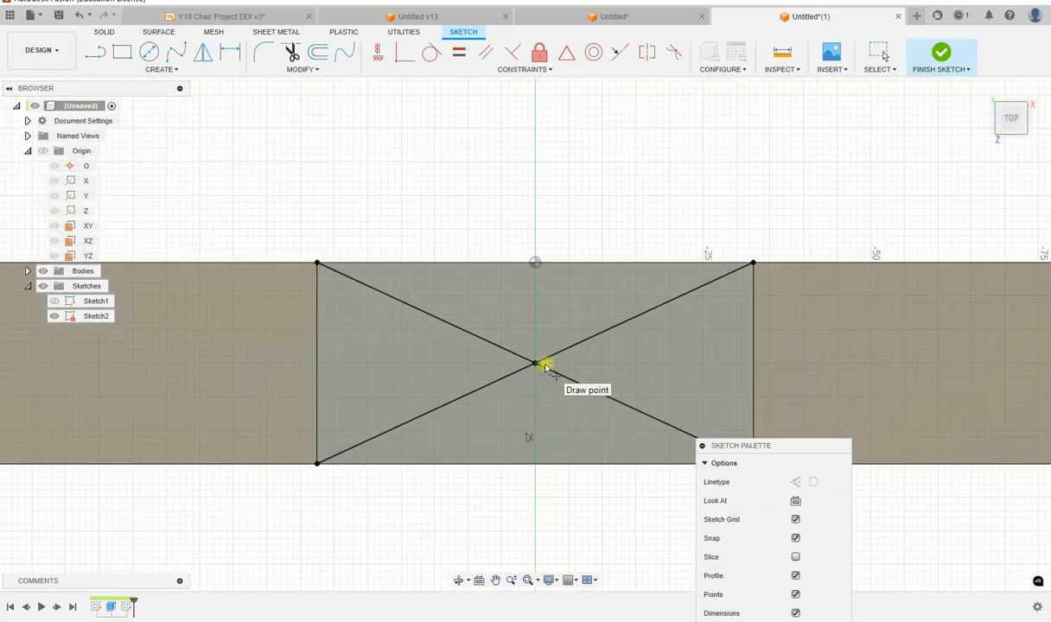
# - Draw a center rectangle 65 mm long and 6 mm wide, centred on the point in the middle of the joint face
pyautogui.click(176, 71)
pyautogui.moveTo(136, 96)
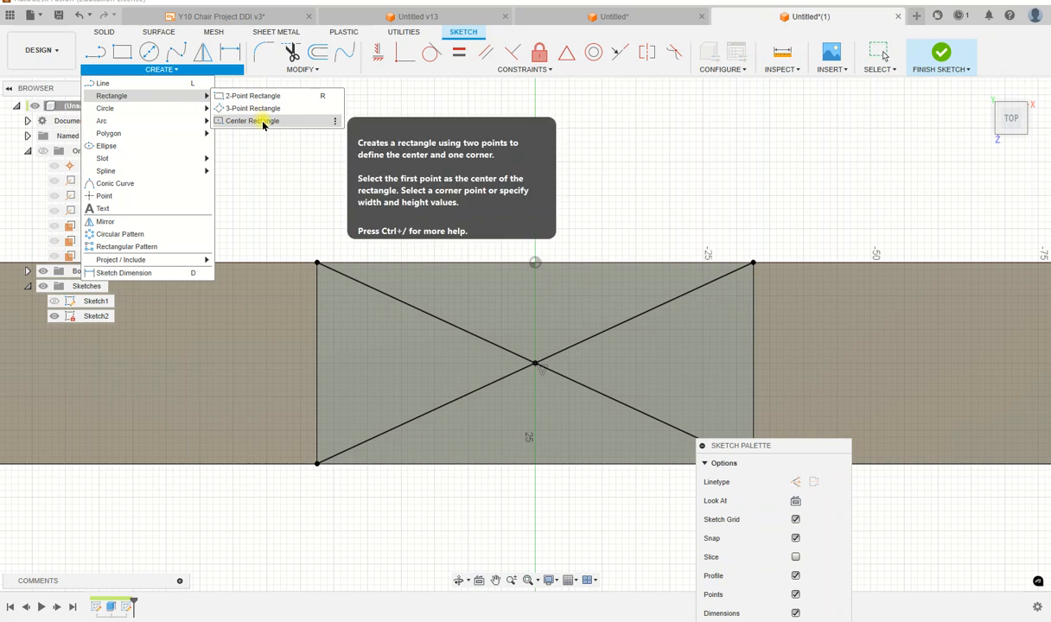
pyautogui.click(262, 123)
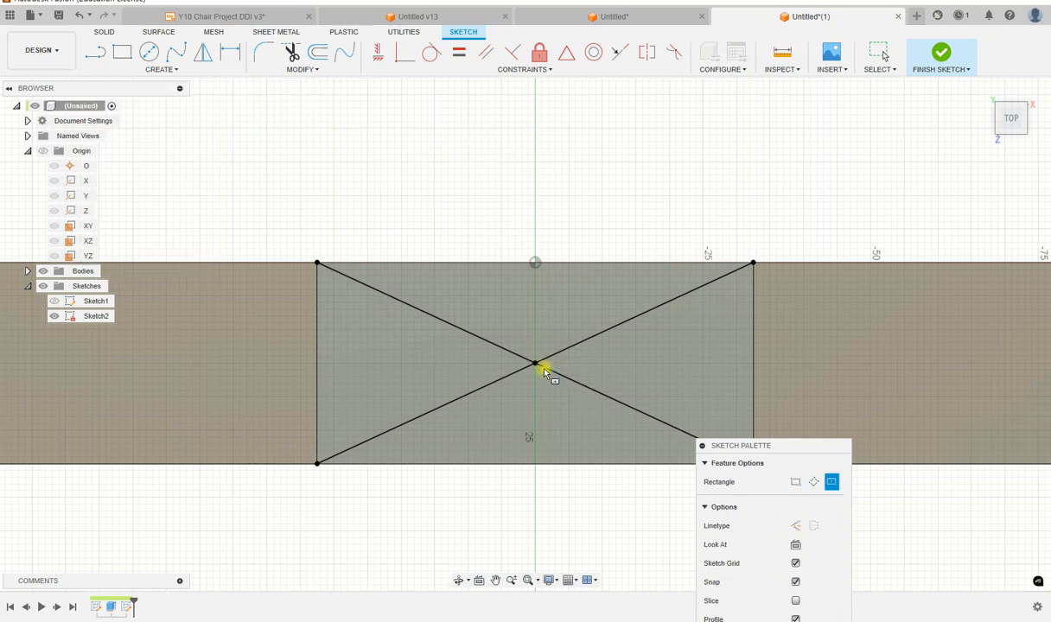
pyautogui.click(536, 366)
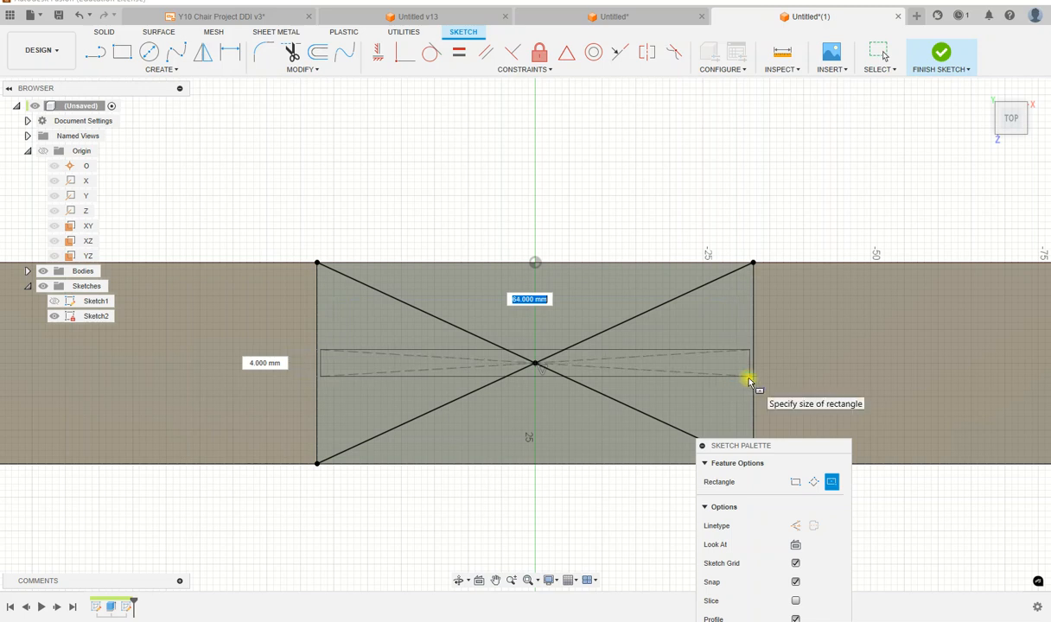
pyautogui.write('65')
pyautogui.press('Tab')
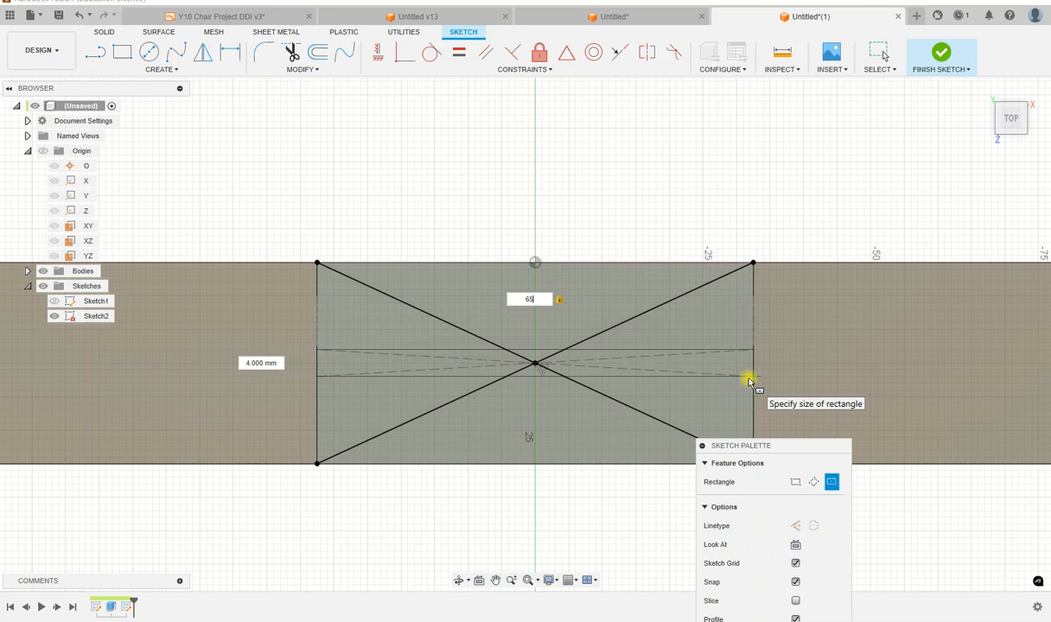
pyautogui.press('Tab')
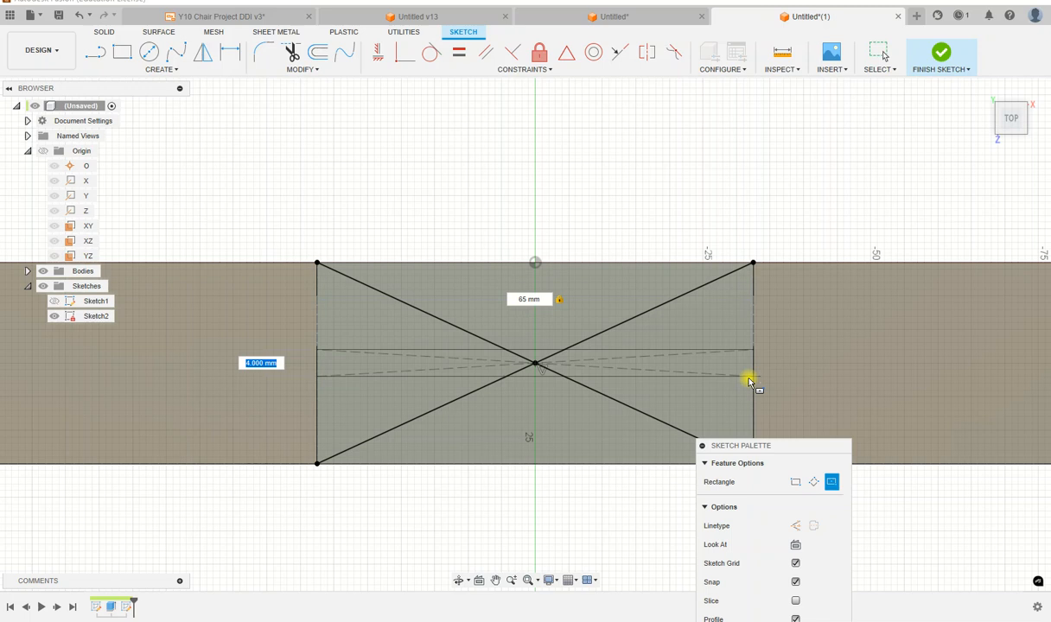
pyautogui.press('Tab')
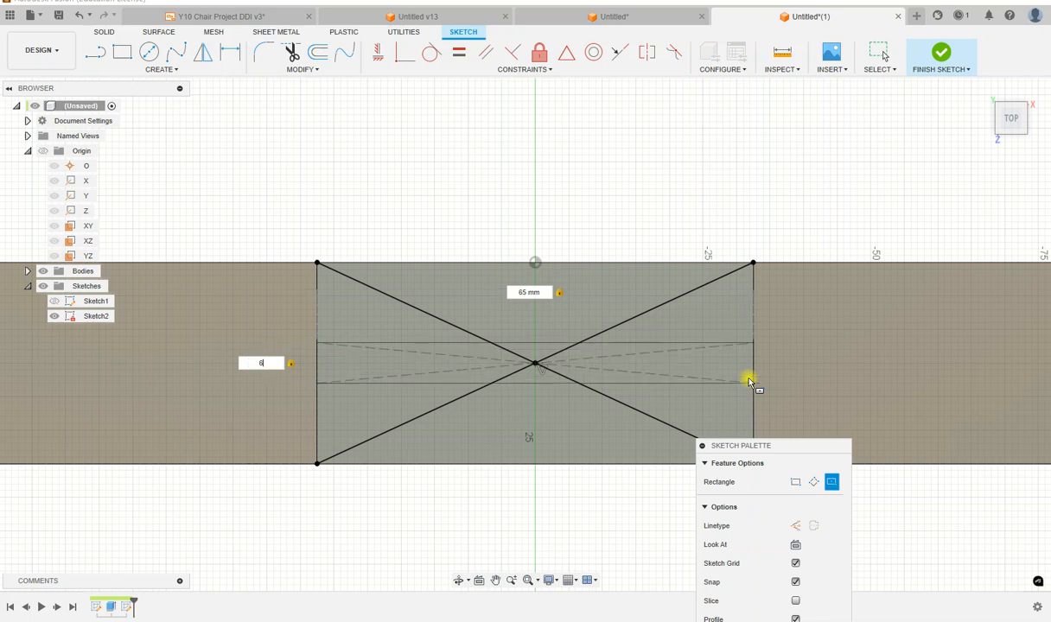
pyautogui.press('Return')
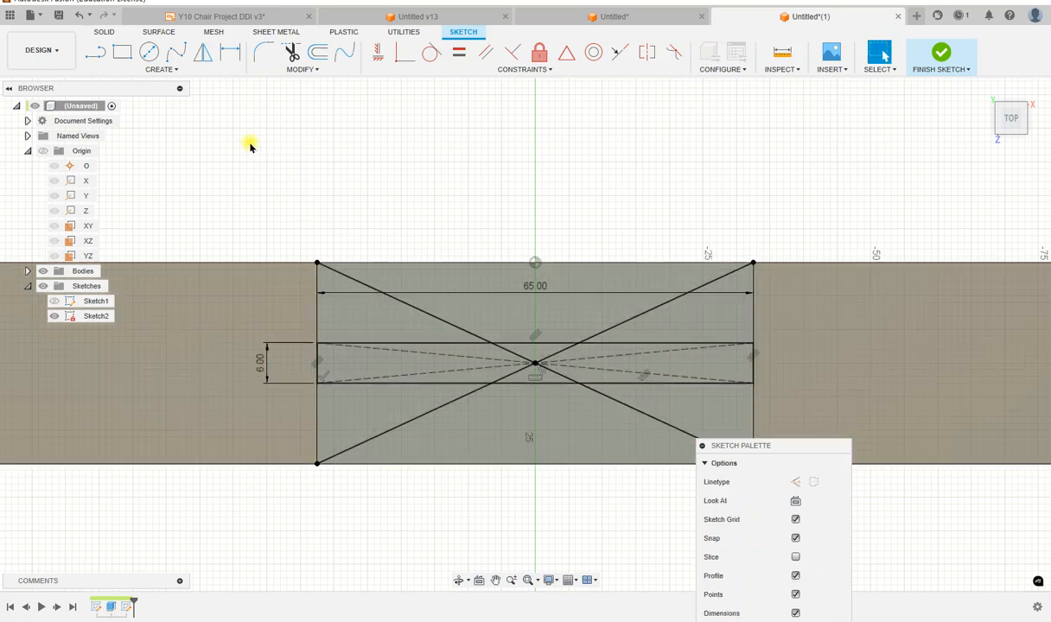
# - Trim away every segment of the two corner-to-corner diagonals, leaving the 65 x 6 mm rectangle on the joint face
pyautogui.click(291, 54)
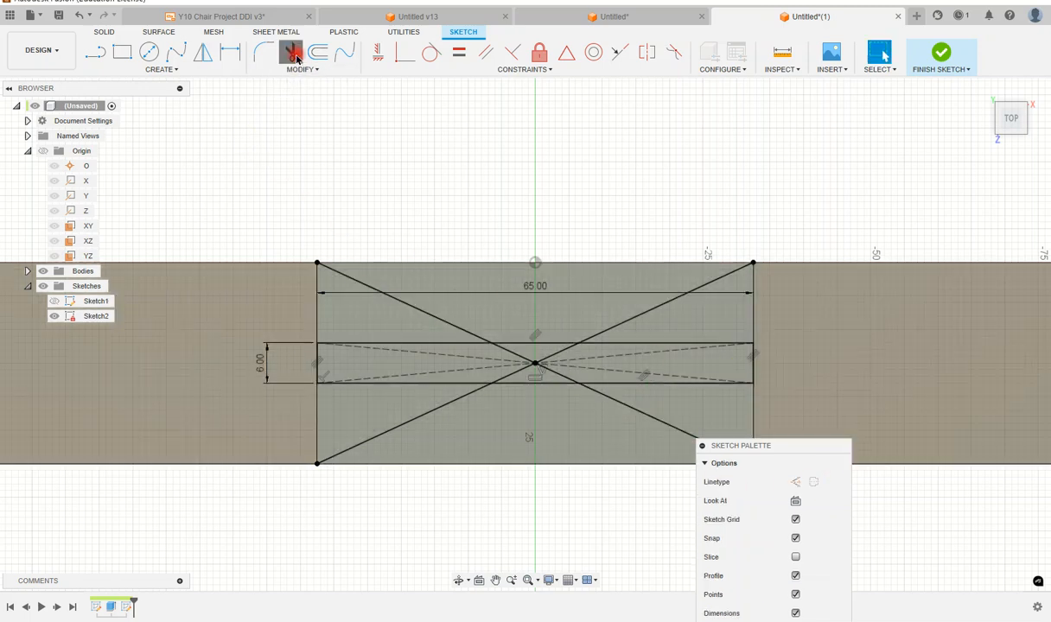
pyautogui.click(446, 328)
pyautogui.click(526, 357)
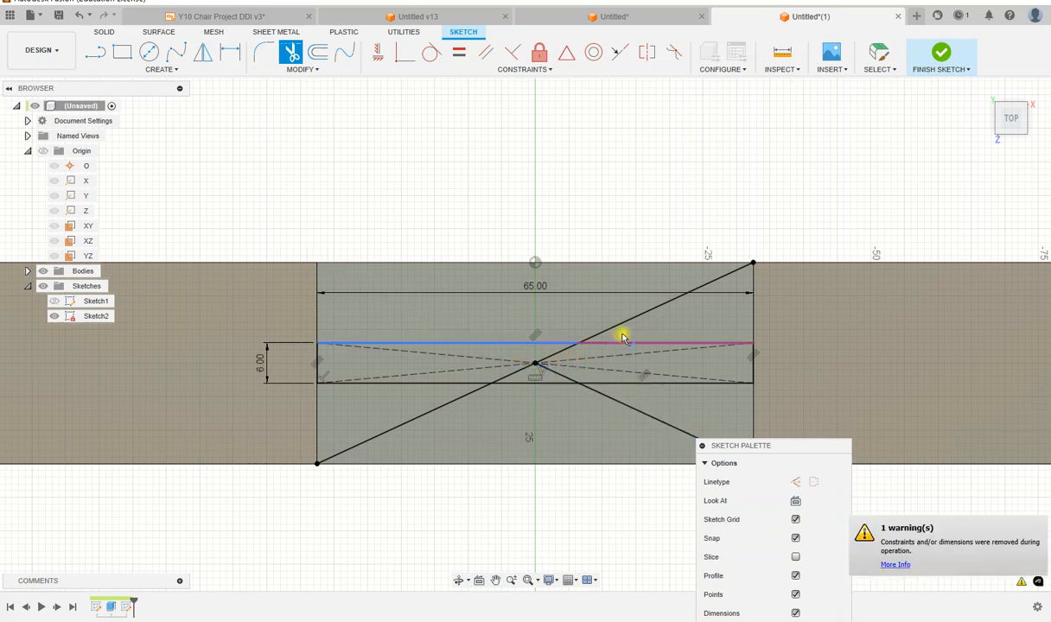
pyautogui.click(630, 319)
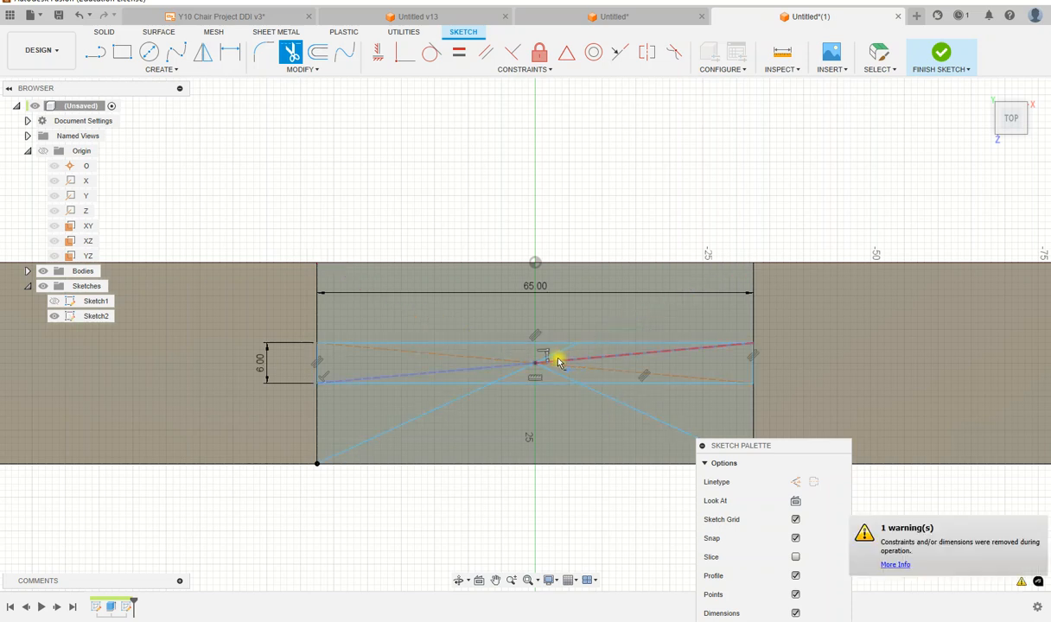
pyautogui.click(555, 360)
pyautogui.click(511, 374)
pyautogui.click(545, 372)
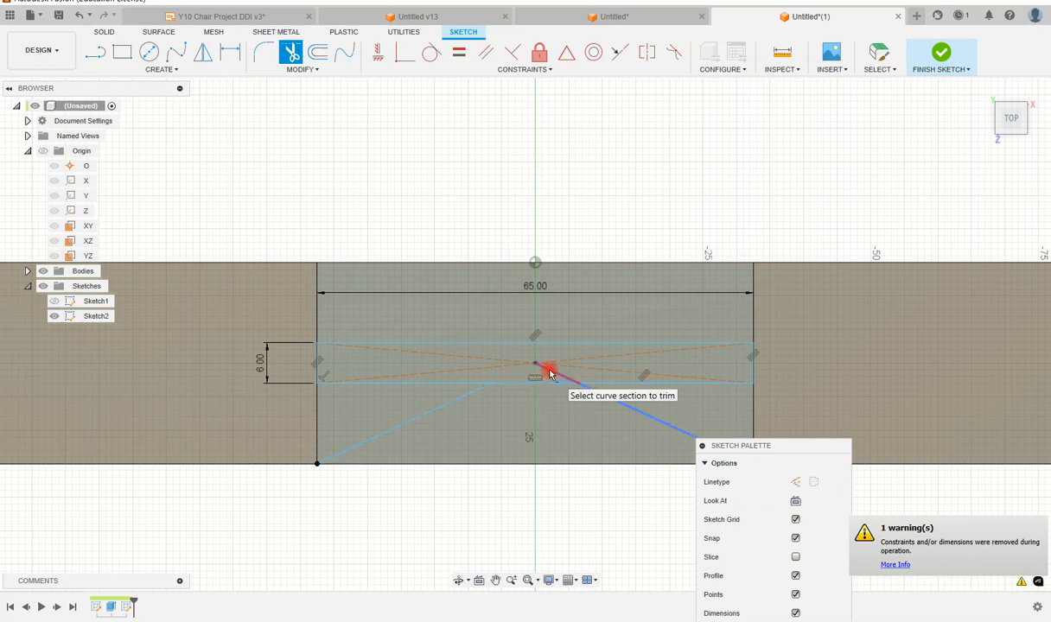
pyautogui.click(607, 404)
pyautogui.click(406, 423)
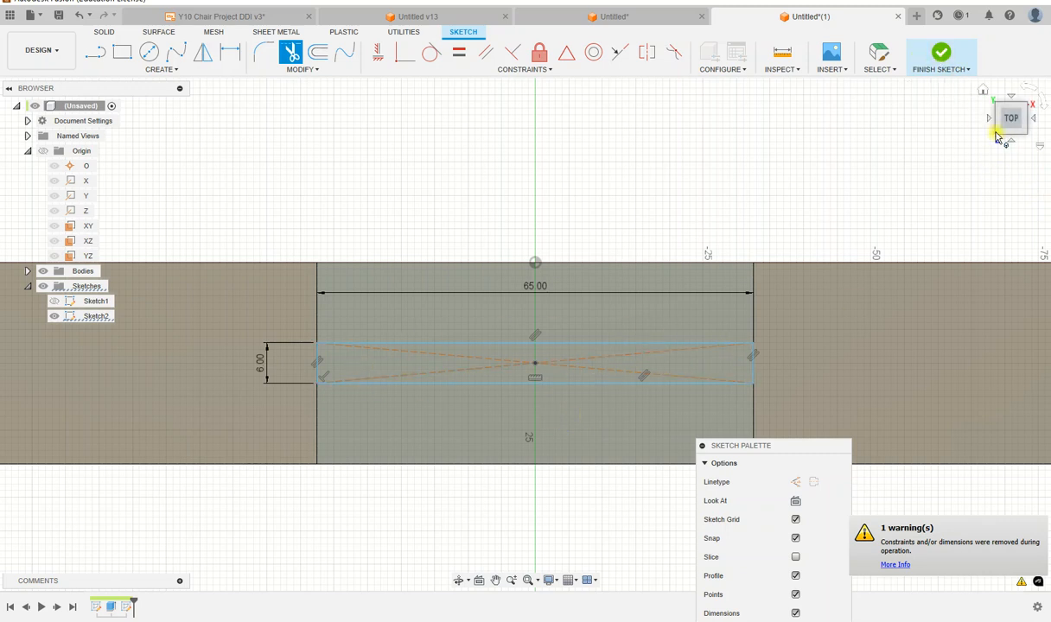
pyautogui.moveTo(1009, 128); pyautogui.dragTo(1006, 126)
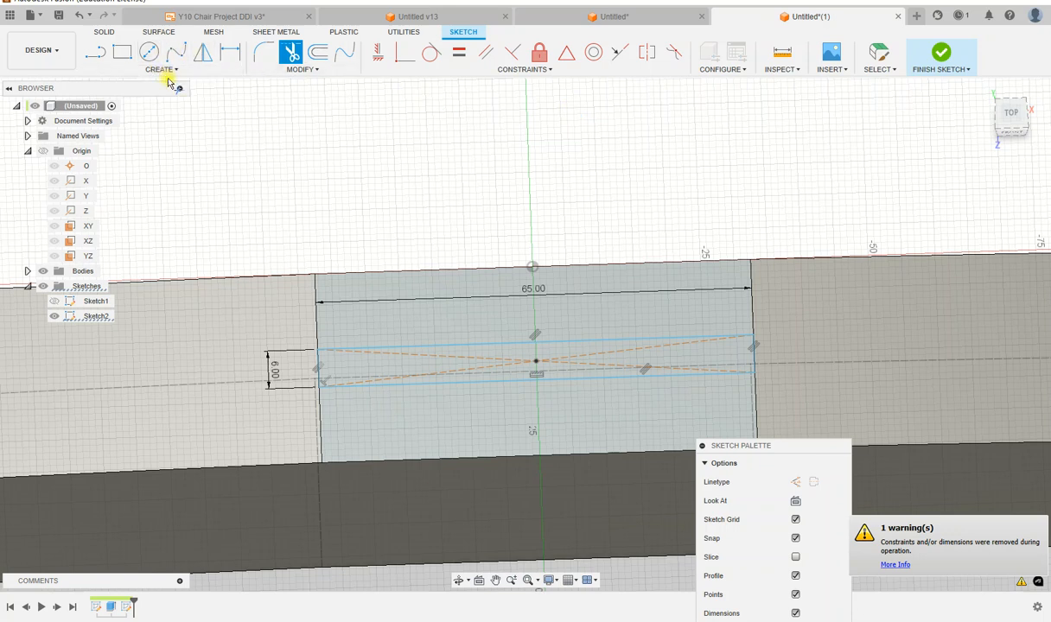
# - Extrude the 65 x 6 mm rectangle on the joint face 30 mm into the leg as a cut
pyautogui.click(104, 31)
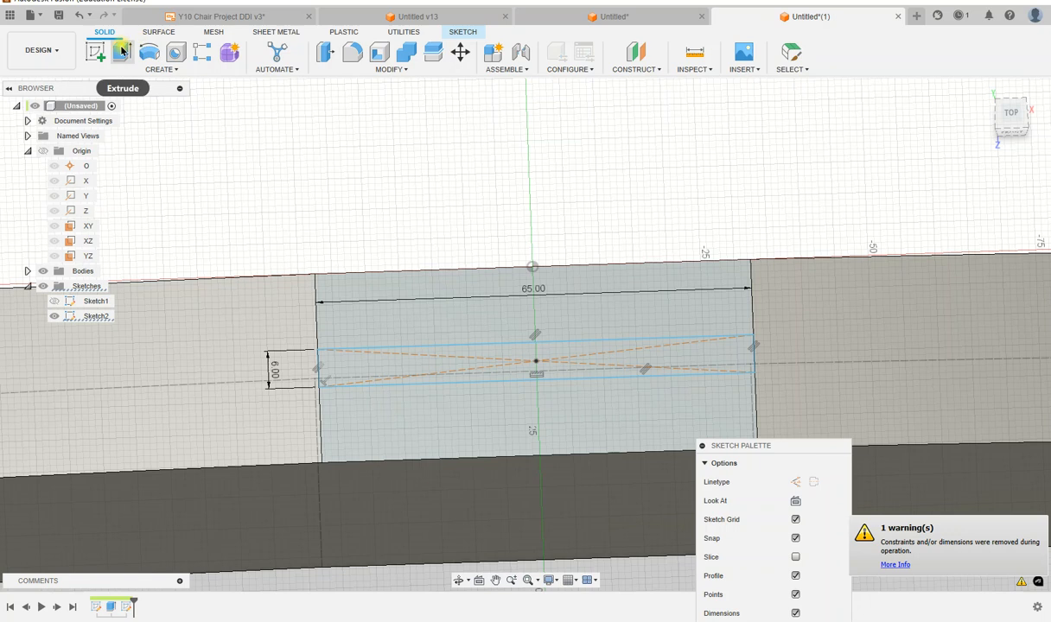
pyautogui.click(122, 52)
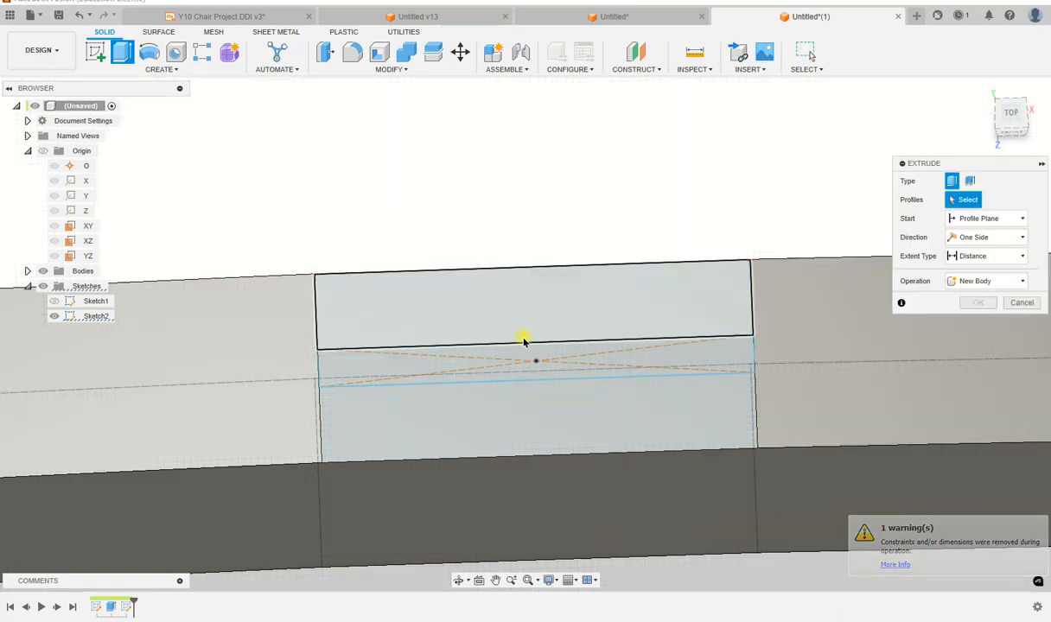
pyautogui.click(520, 357)
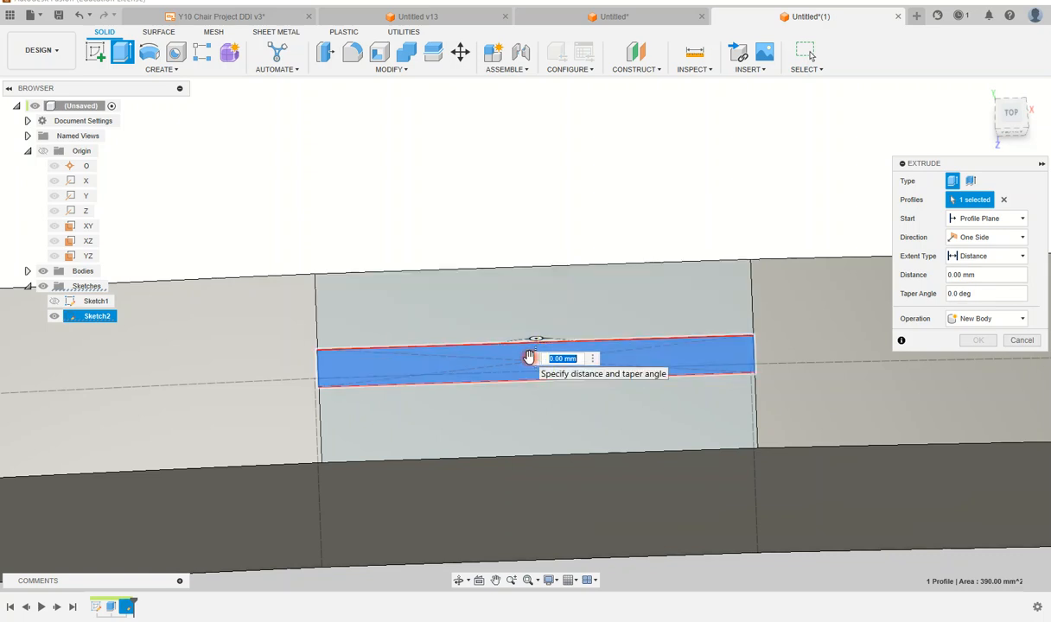
pyautogui.moveTo(525, 370); pyautogui.dragTo(528, 416)
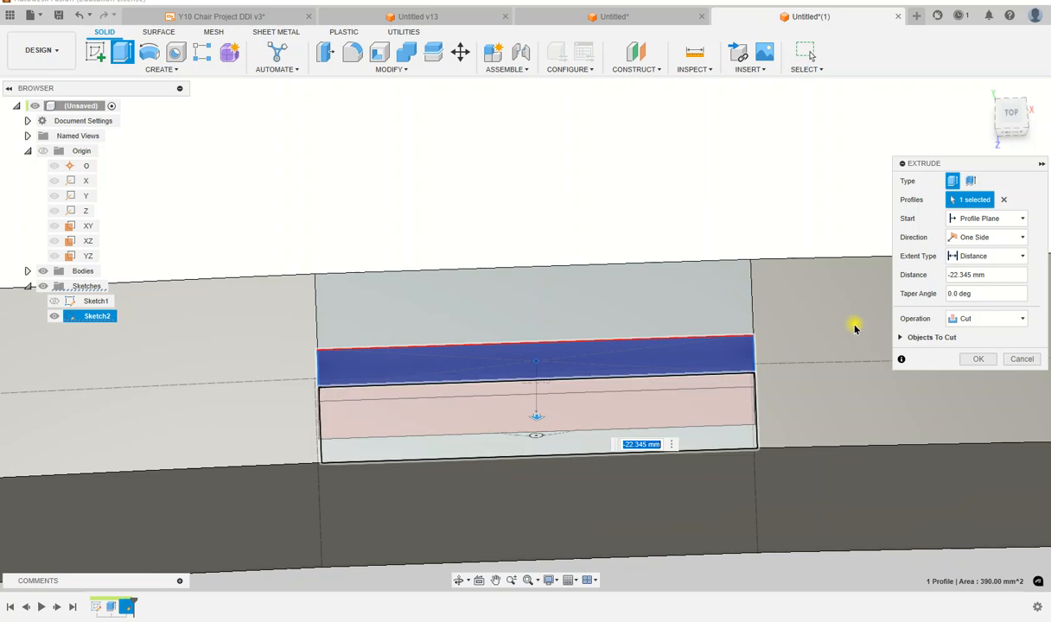
pyautogui.click(963, 274)
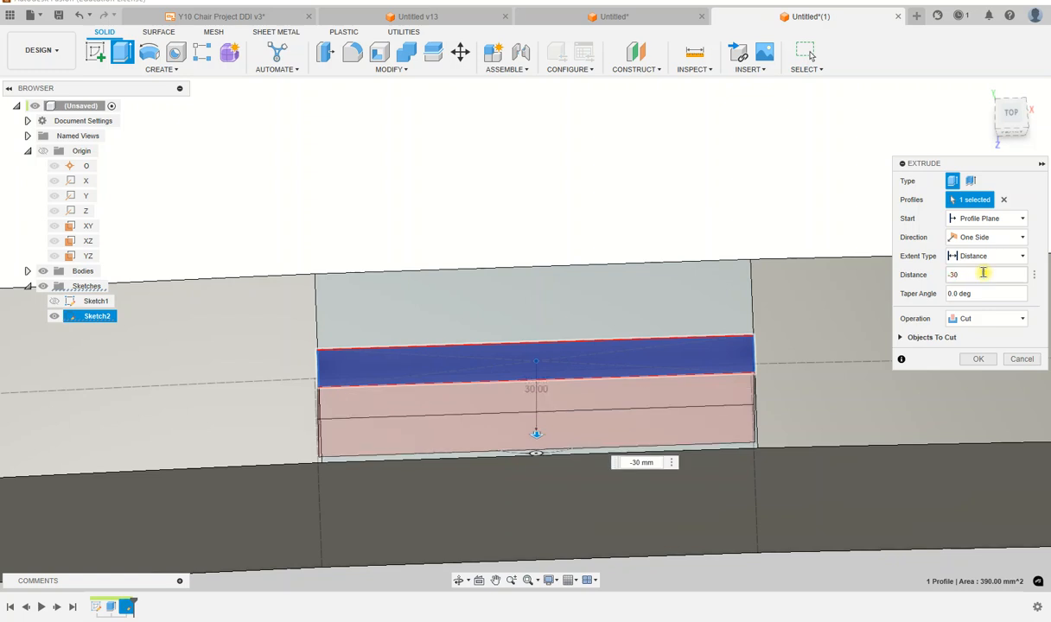
pyautogui.press('Return')
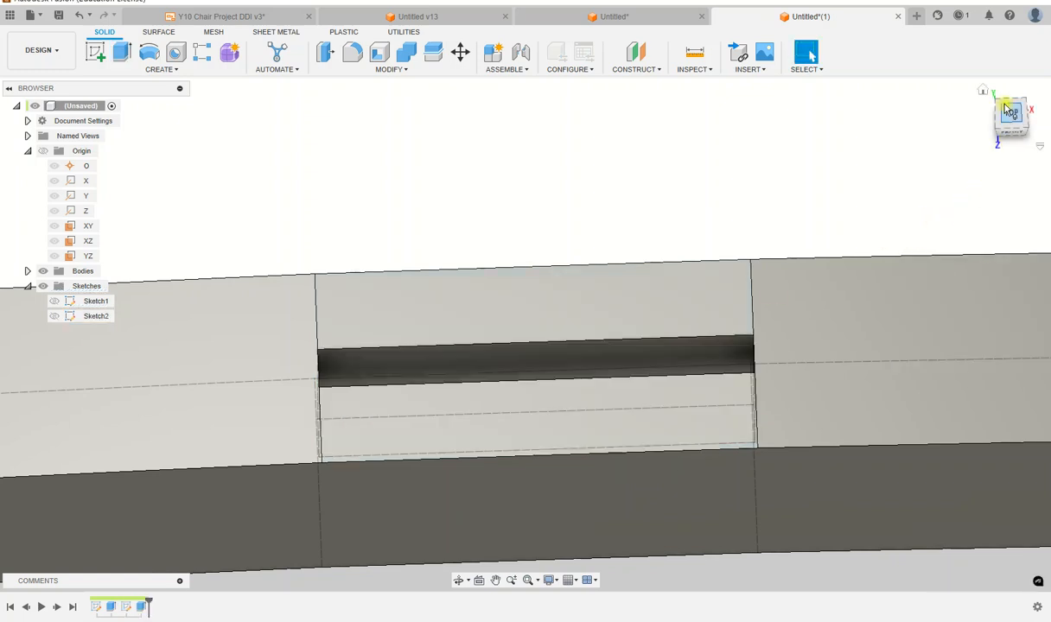
# - Sketch on the leg's large side face a horizontal line about 103 mm long, crossing the hidden outline of the slot cut
pyautogui.moveTo(1009, 112); pyautogui.dragTo(964, 167)
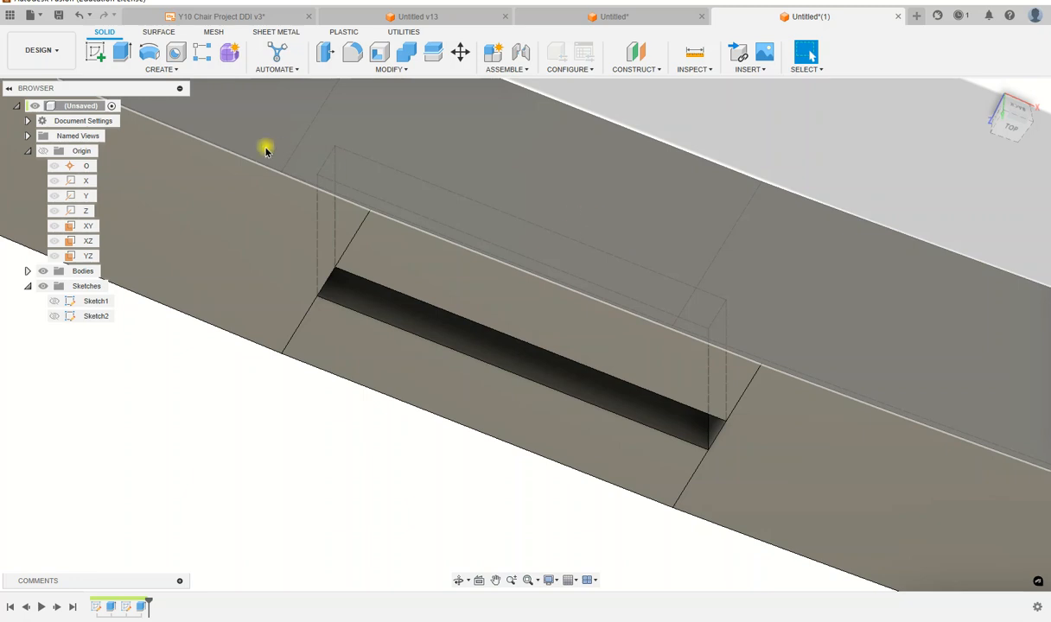
pyautogui.click(96, 58)
pyautogui.click(680, 222)
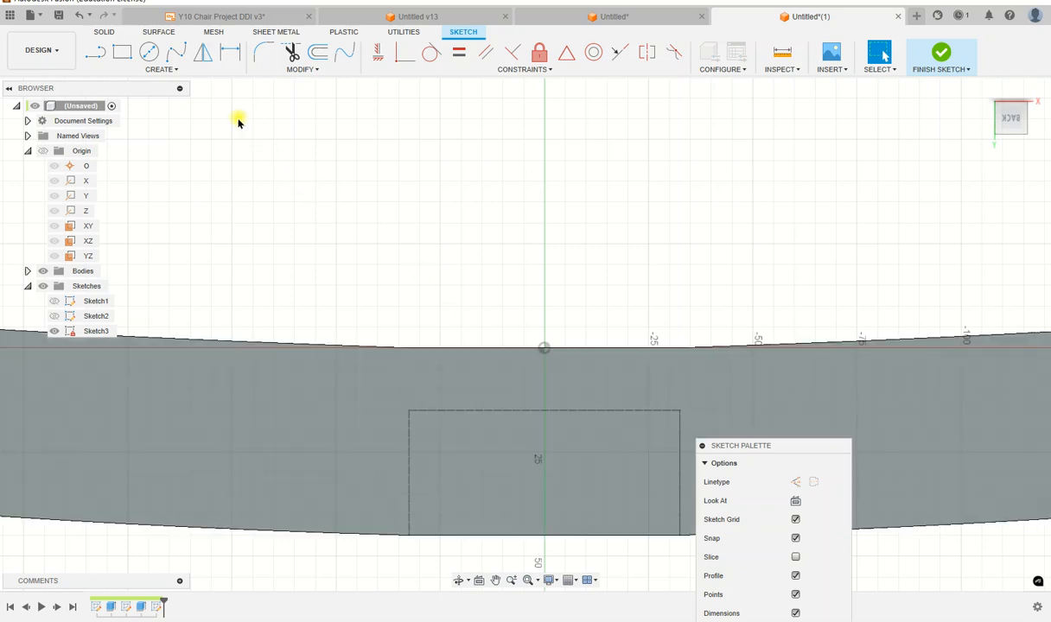
pyautogui.click(95, 52)
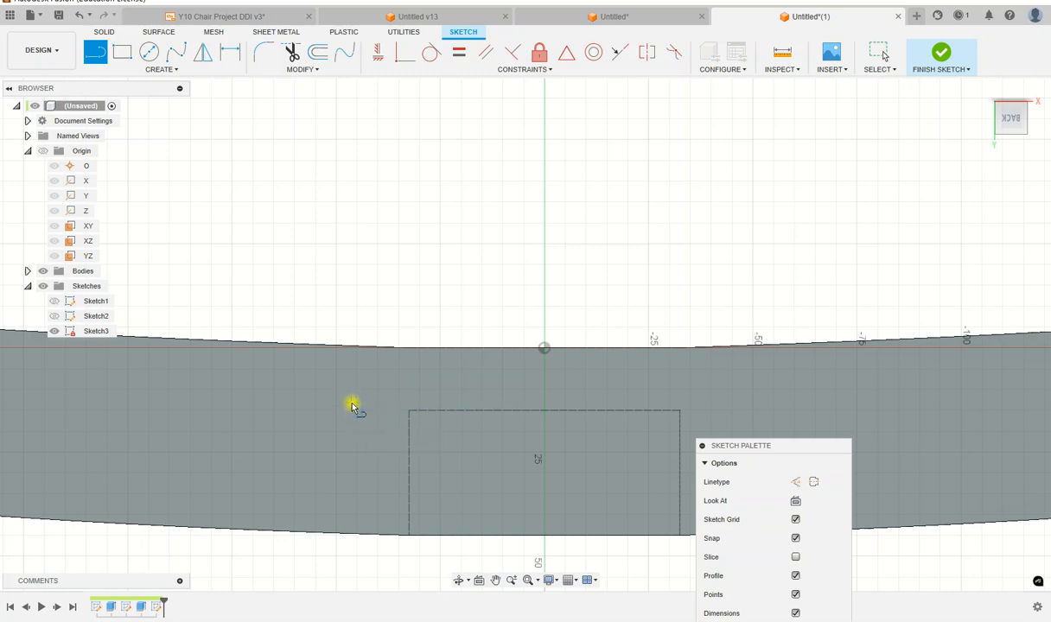
pyautogui.click(344, 428)
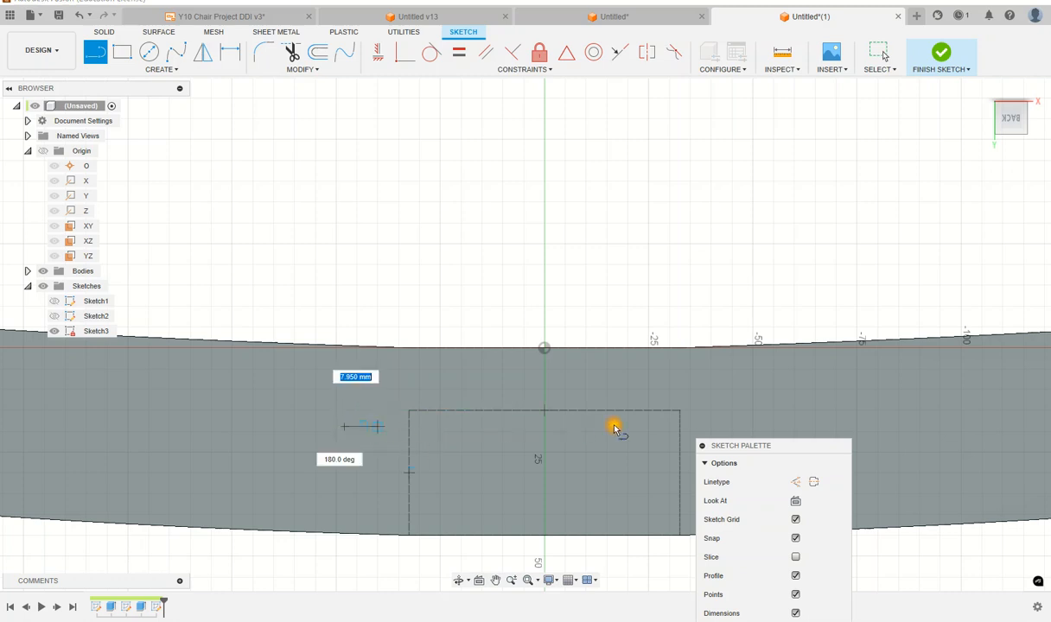
pyautogui.click(775, 428)
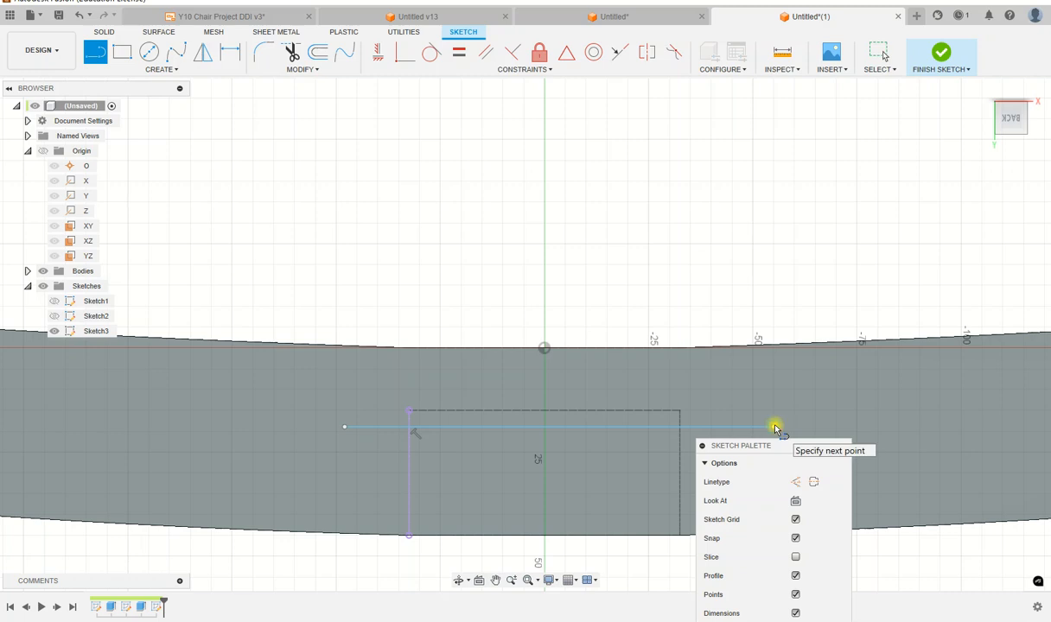
pyautogui.rightClick(775, 428)
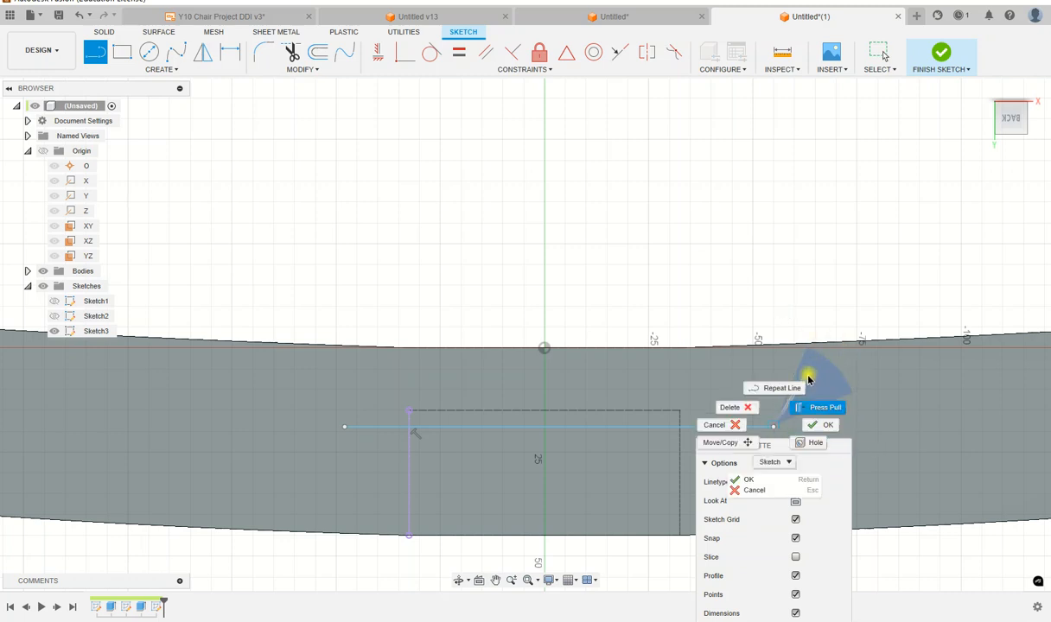
pyautogui.click(816, 423)
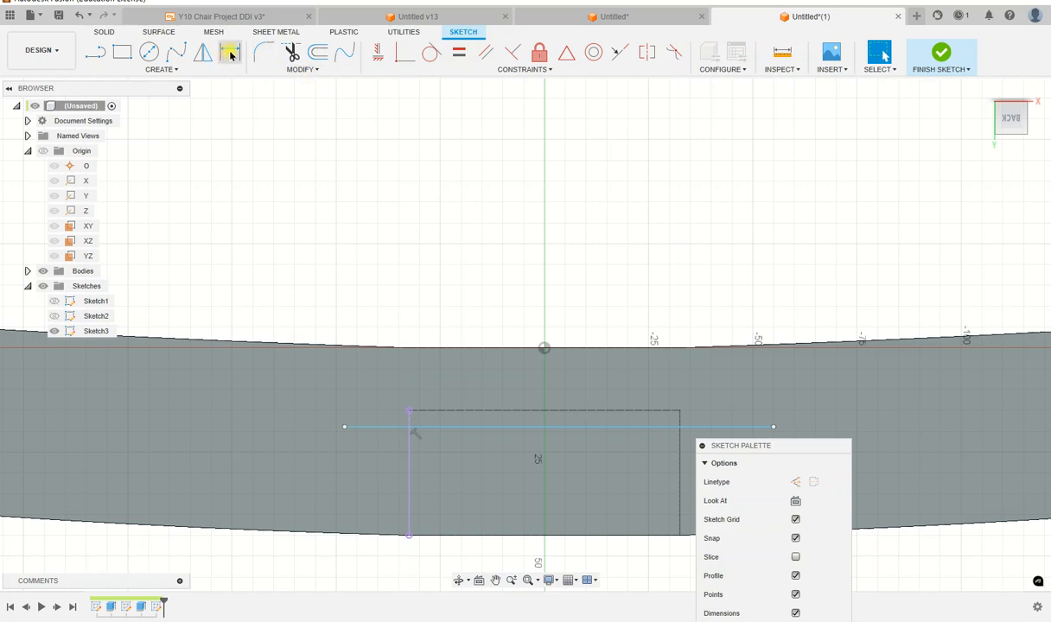
# - Dimension the horizontal line 15 mm from the straight edge of the leg's rail joint
pyautogui.click(231, 54)
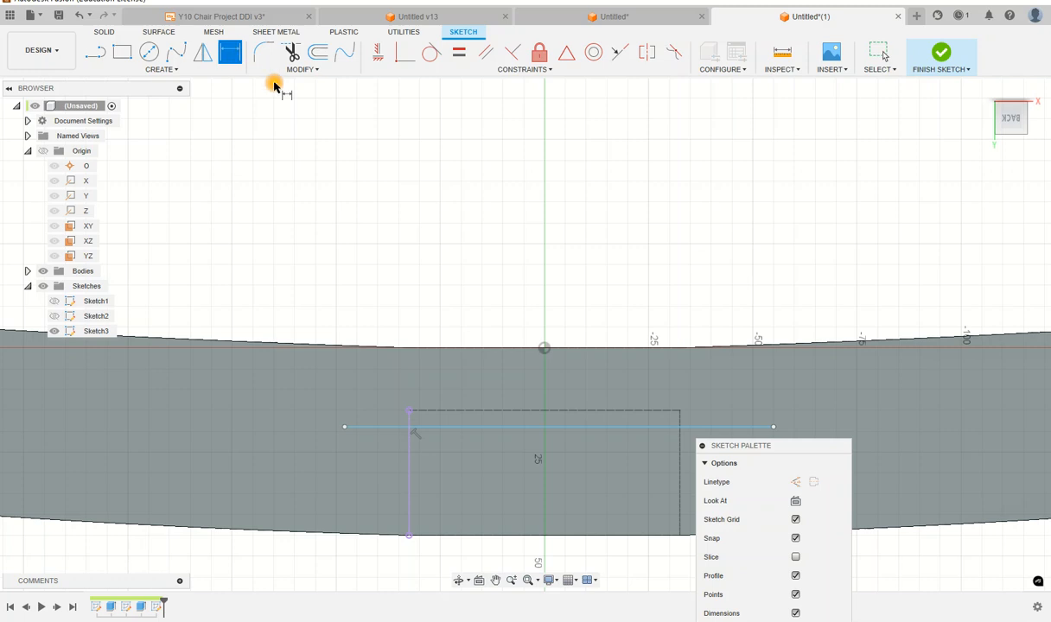
pyautogui.click(374, 427)
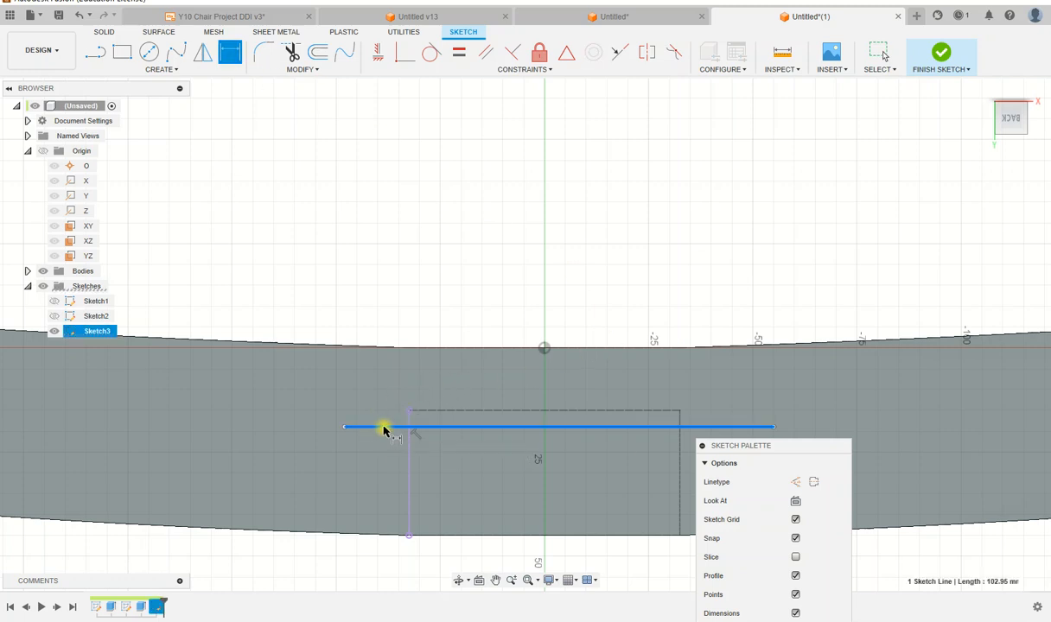
pyautogui.click(467, 347)
pyautogui.click(363, 226)
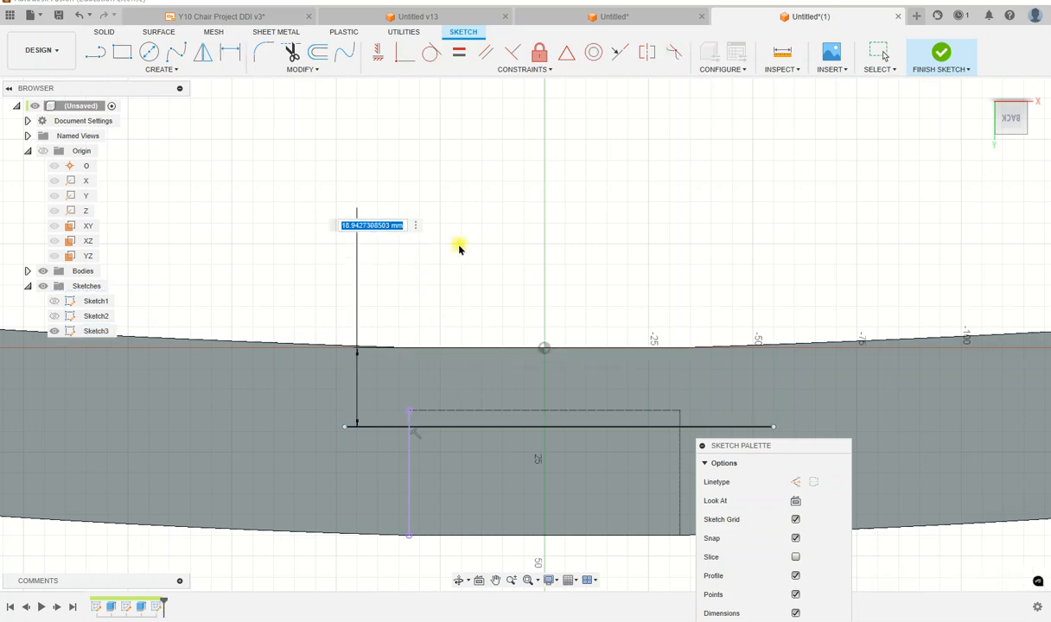
pyautogui.write('15')
pyautogui.press('Return')
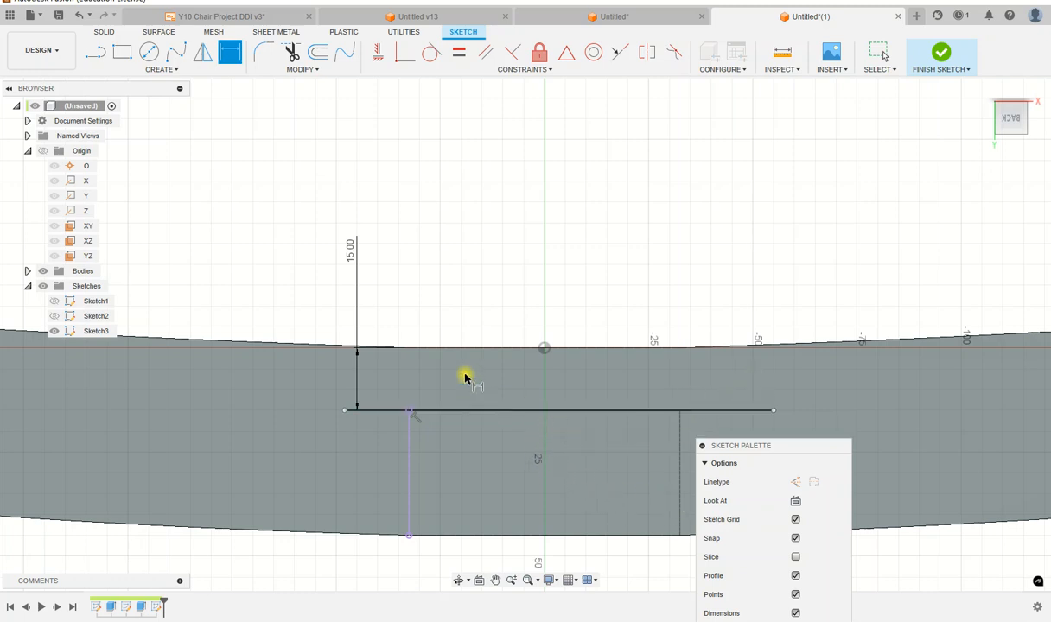
pyautogui.click(173, 72)
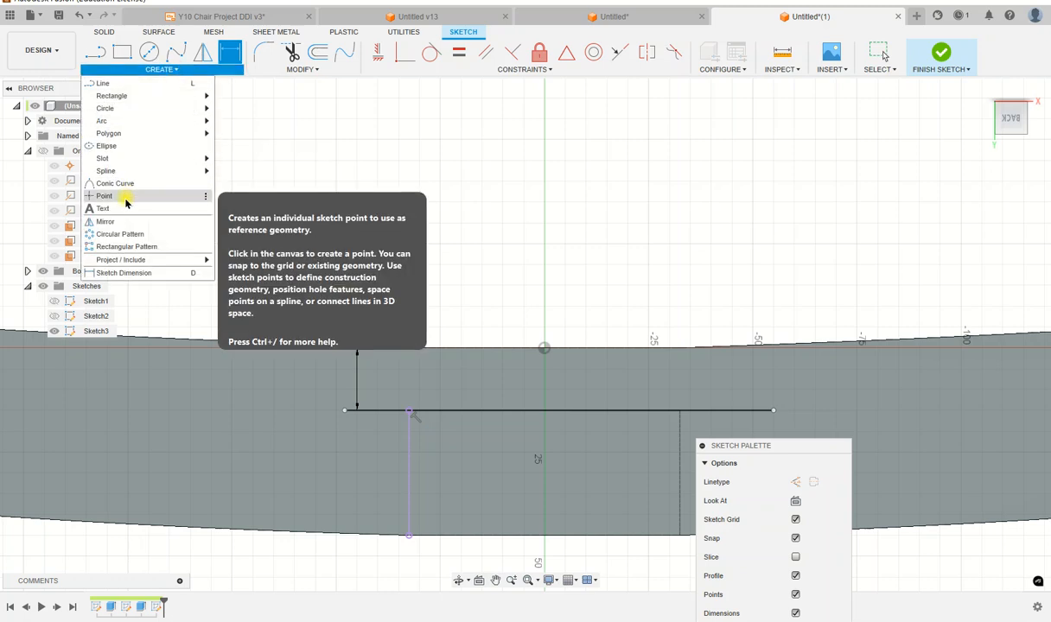
pyautogui.moveTo(135, 166)
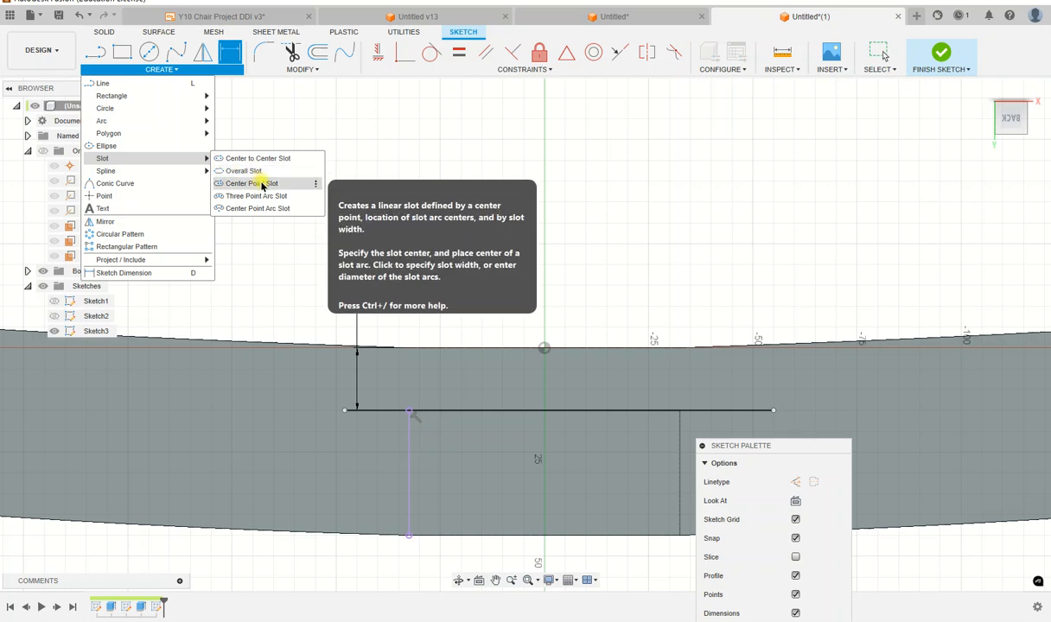
pyautogui.click(250, 171)
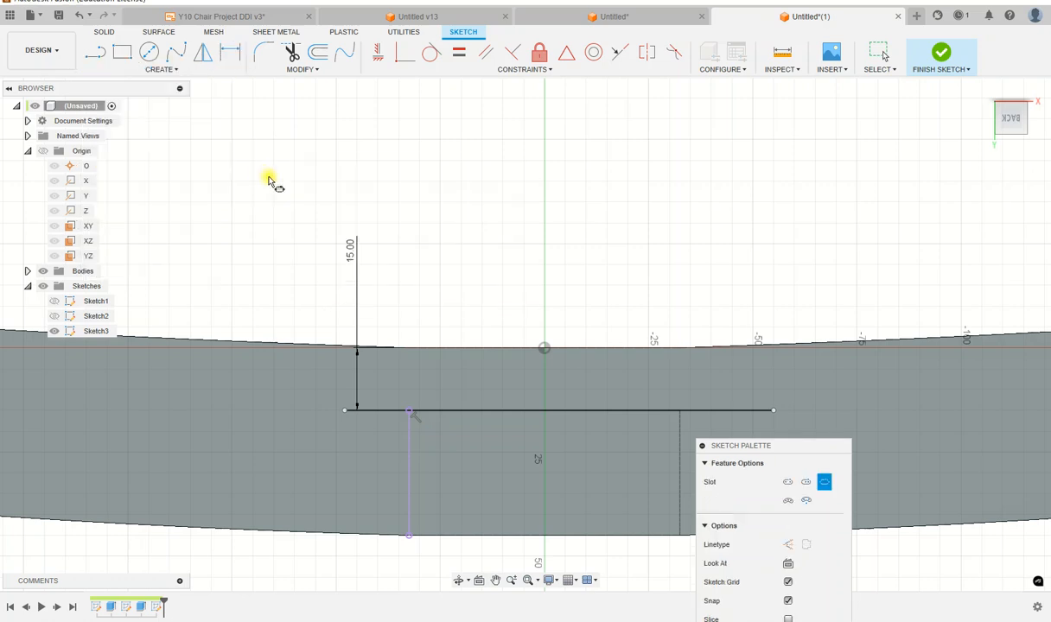
pyautogui.click(516, 455)
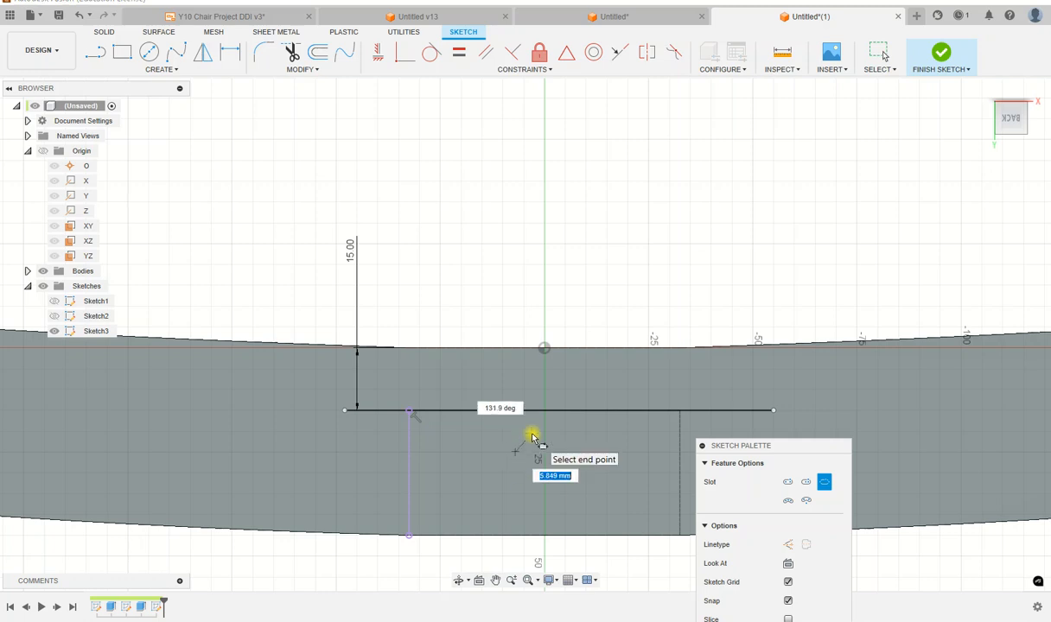
pyautogui.press('Escape')
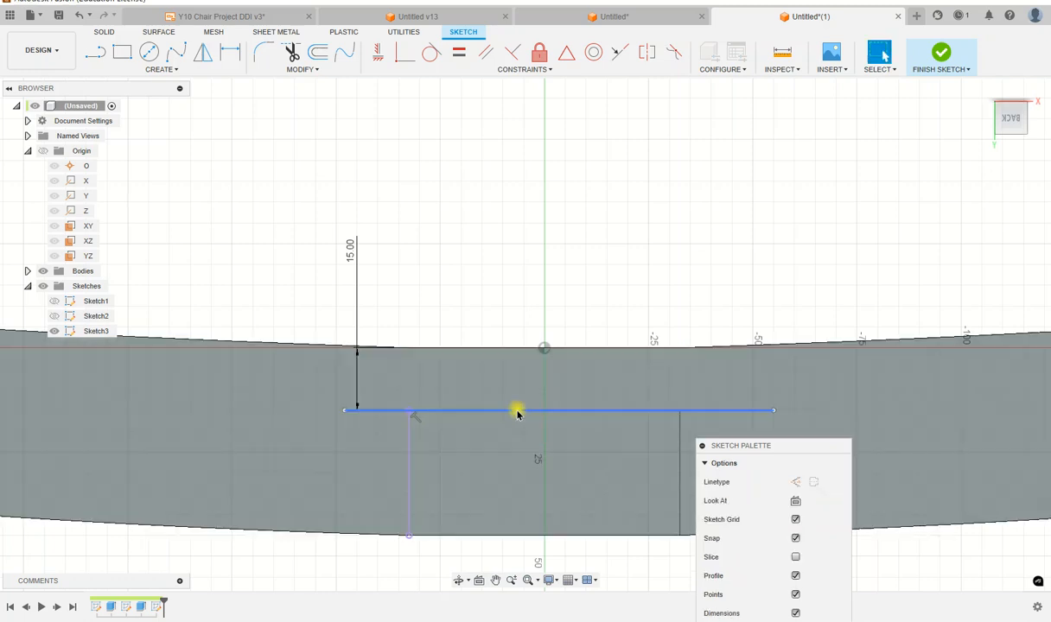
# - Draw an overall slot 20 mm long and 6 mm wide along the horizontal line, to one side of the vertical centre axis
pyautogui.click(169, 69)
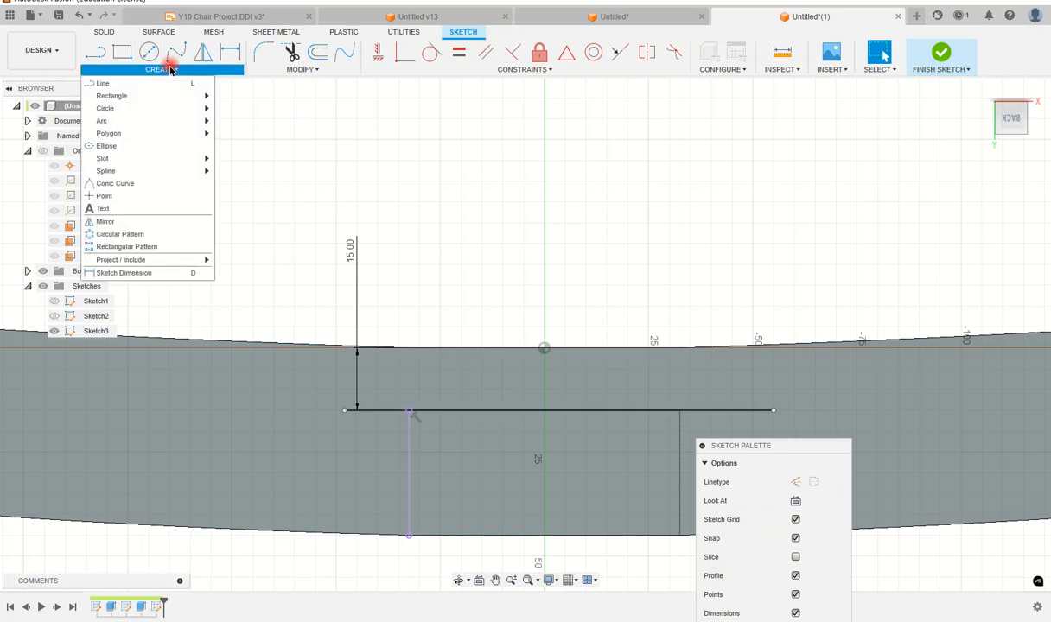
pyautogui.moveTo(122, 159)
pyautogui.click(230, 170)
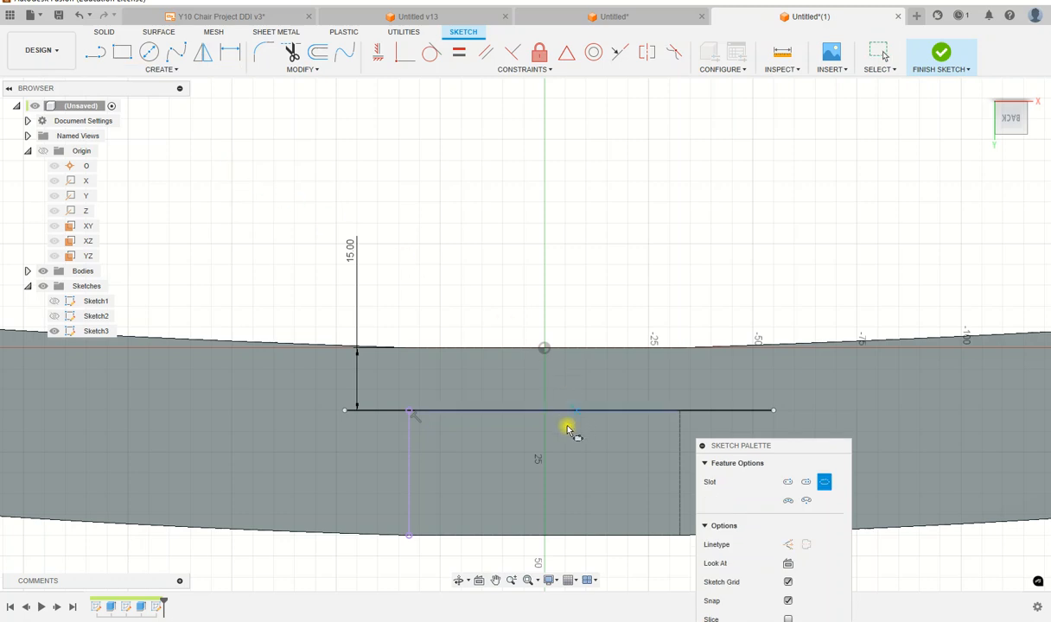
pyautogui.click(514, 417)
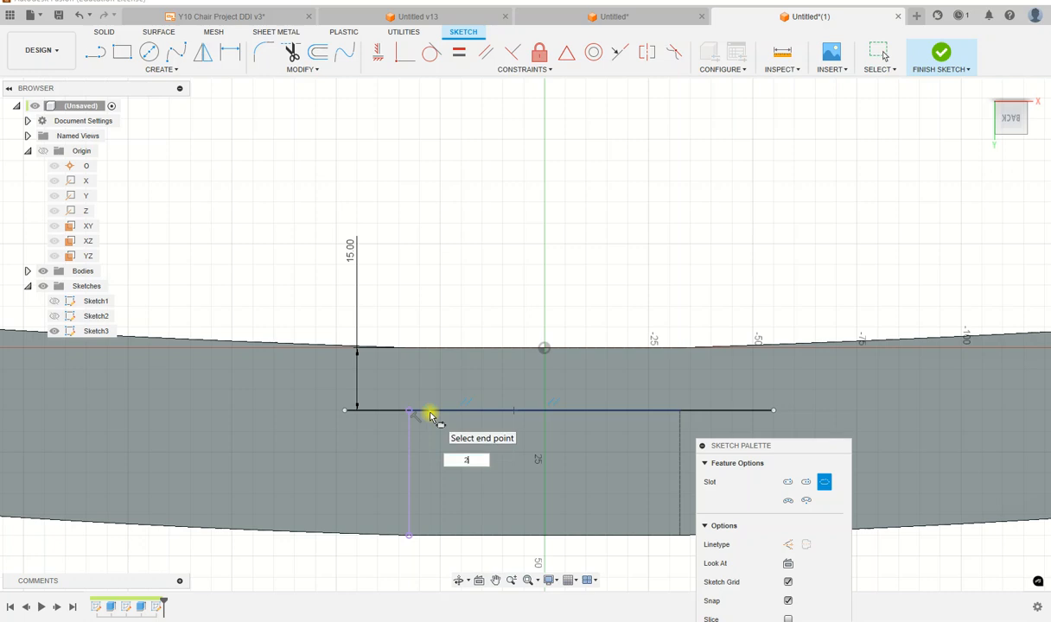
pyautogui.press('Tab')
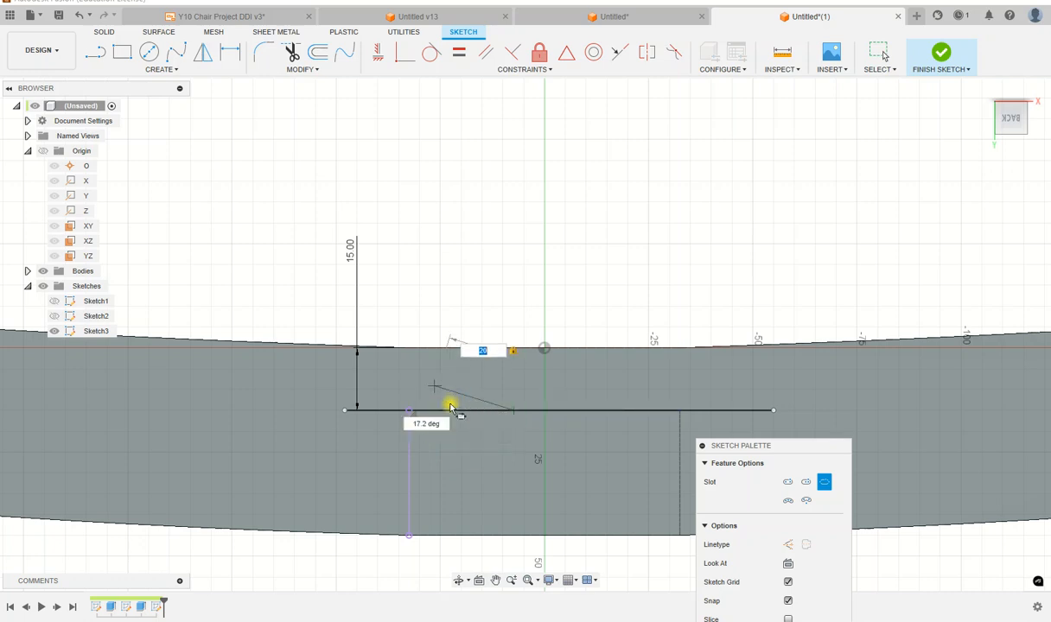
pyautogui.click(444, 411)
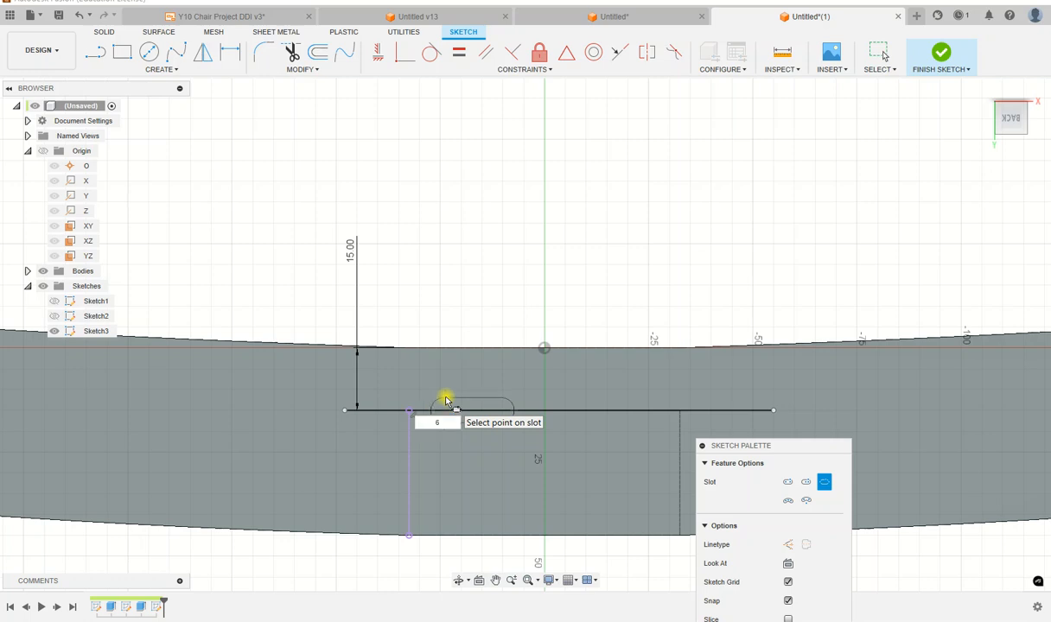
pyautogui.press('Return')
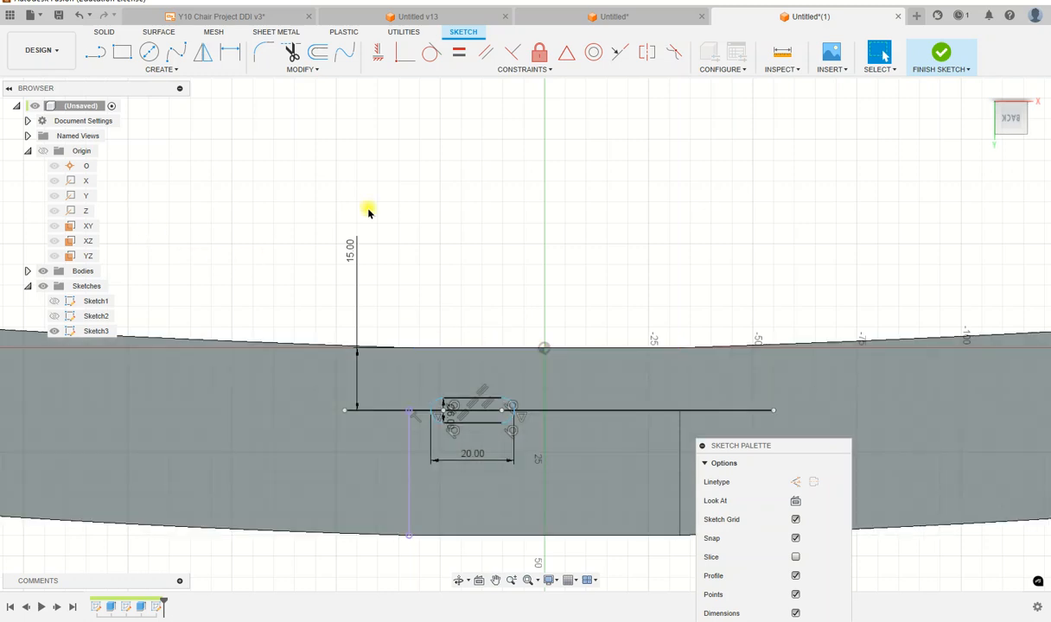
# - Draw a vertical line on the centre axis, from above the leg down to just short of the origin
pyautogui.click(95, 52)
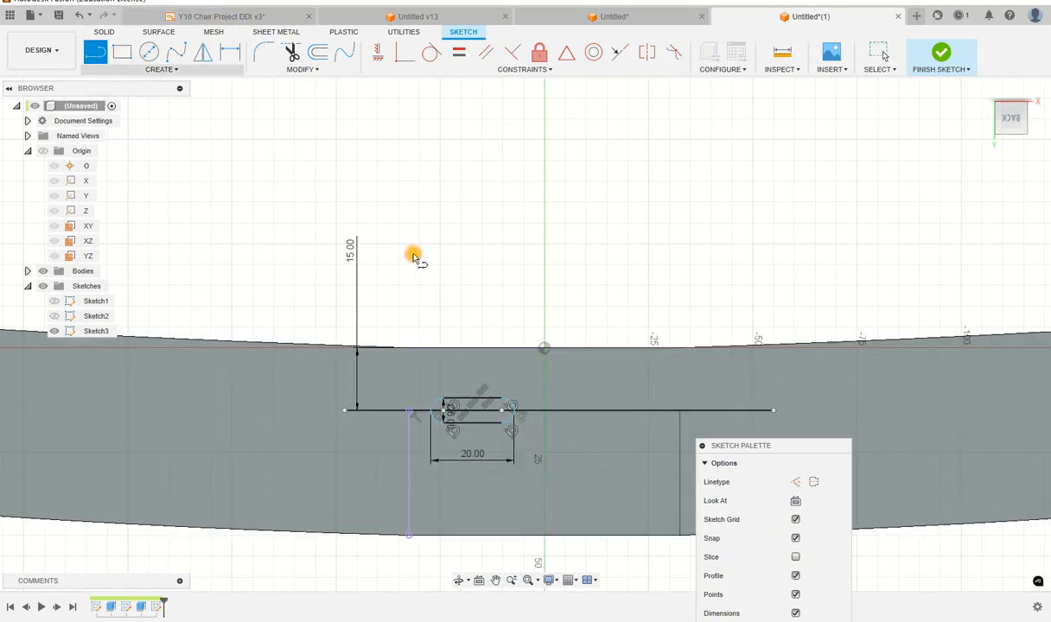
pyautogui.click(547, 230)
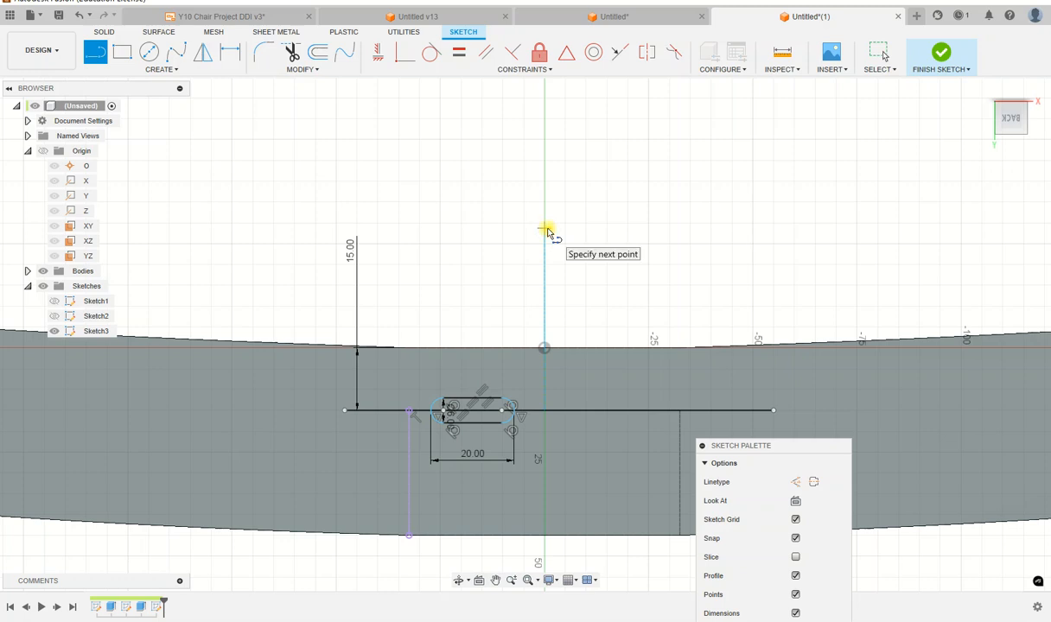
pyautogui.click(545, 342)
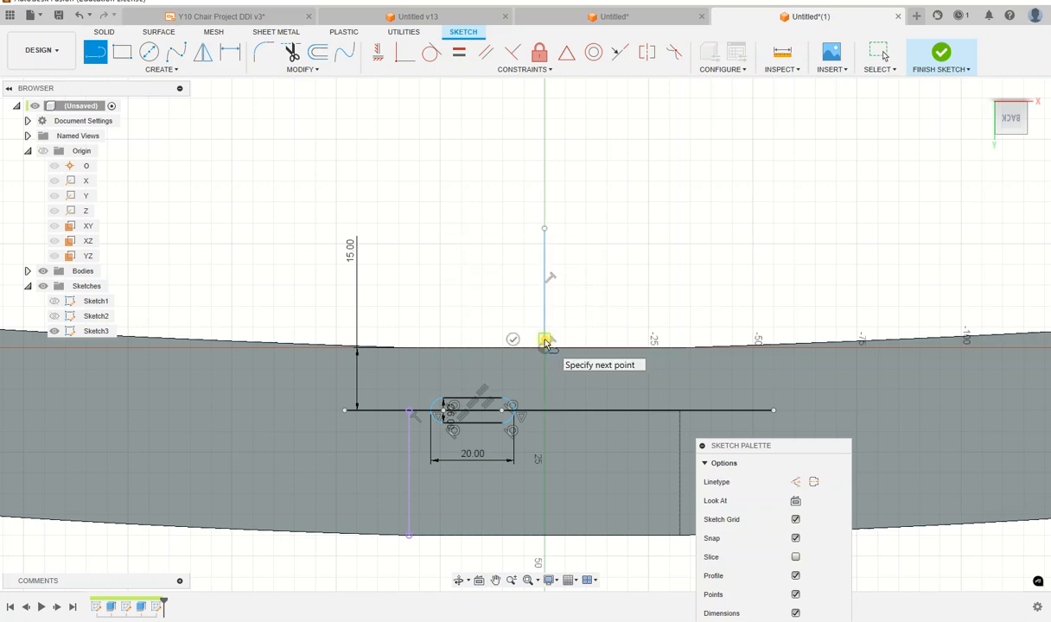
pyautogui.rightClick(592, 332)
pyautogui.click(638, 331)
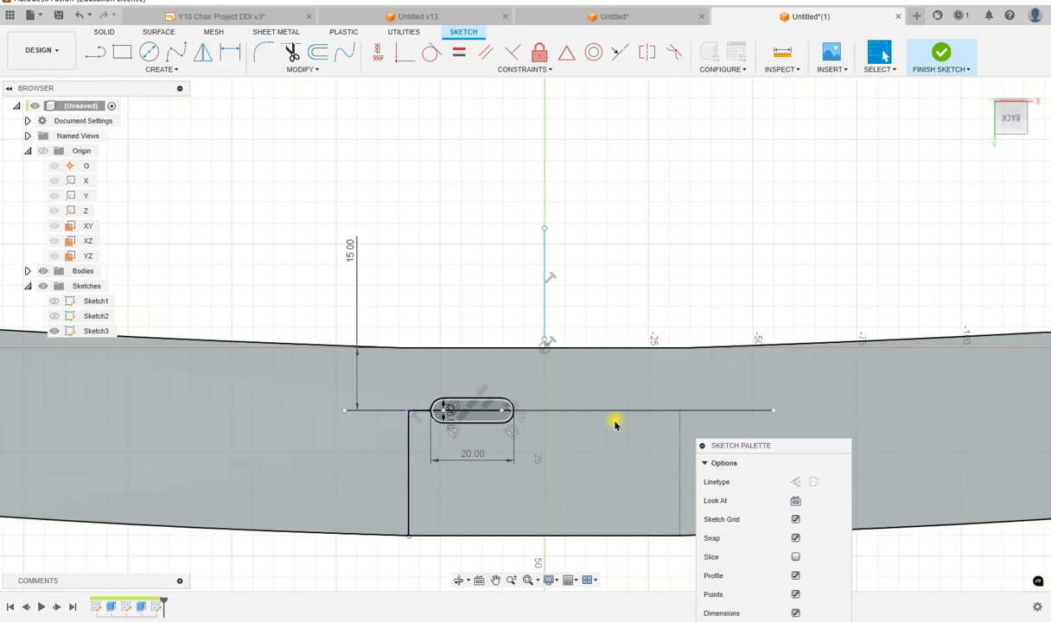
# - Mirror the four curves of the 20 x 6 mm slot across the vertical centre-axis line
pyautogui.click(174, 69)
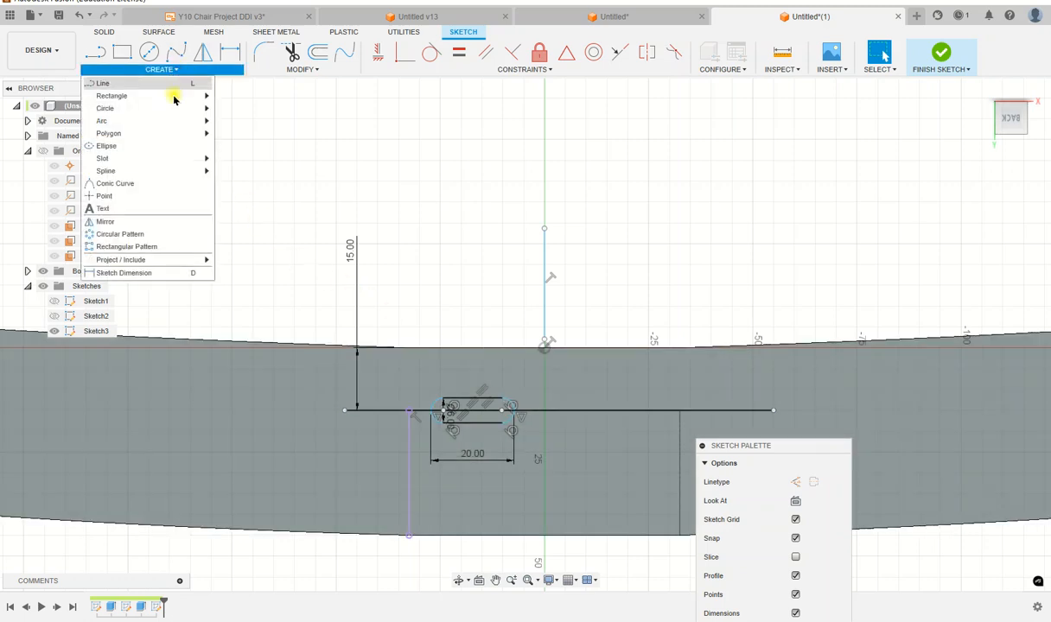
pyautogui.click(106, 222)
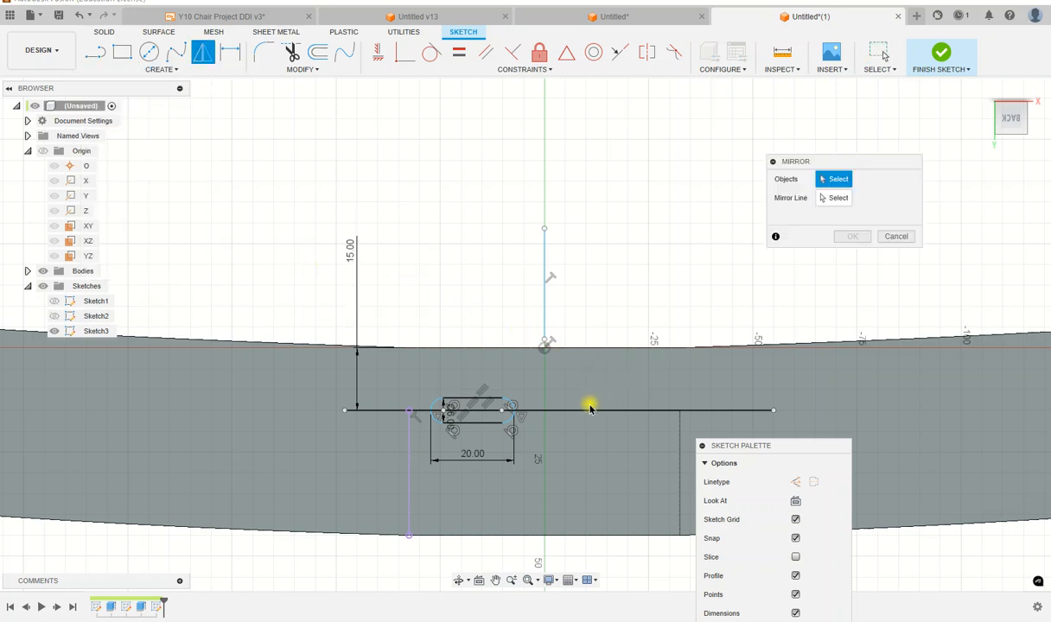
pyautogui.click(475, 401)
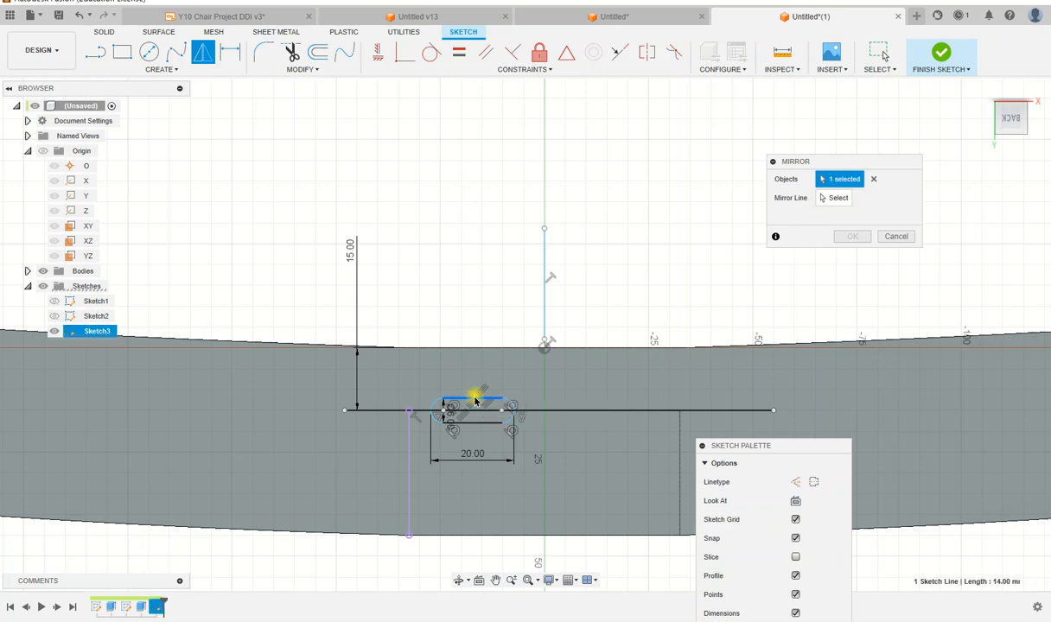
pyautogui.click(436, 418)
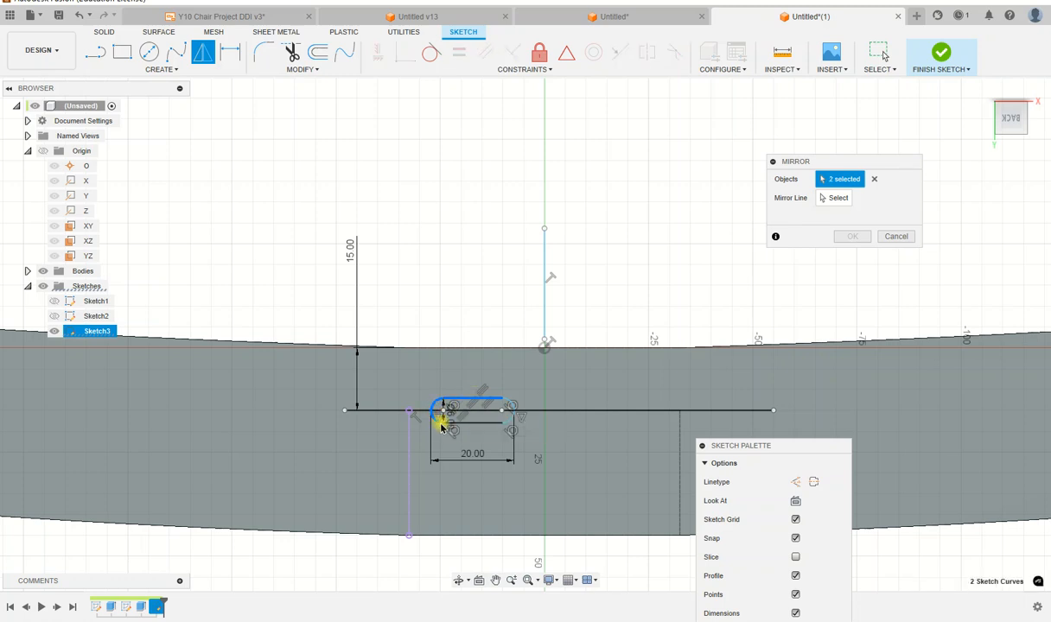
pyautogui.click(510, 414)
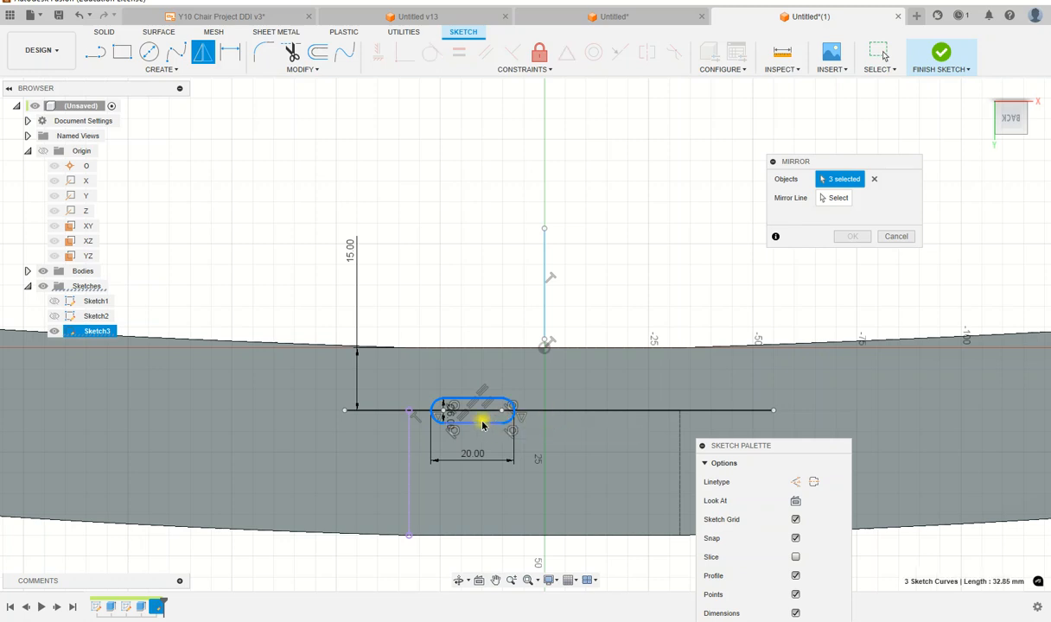
pyautogui.click(490, 423)
pyautogui.click(830, 201)
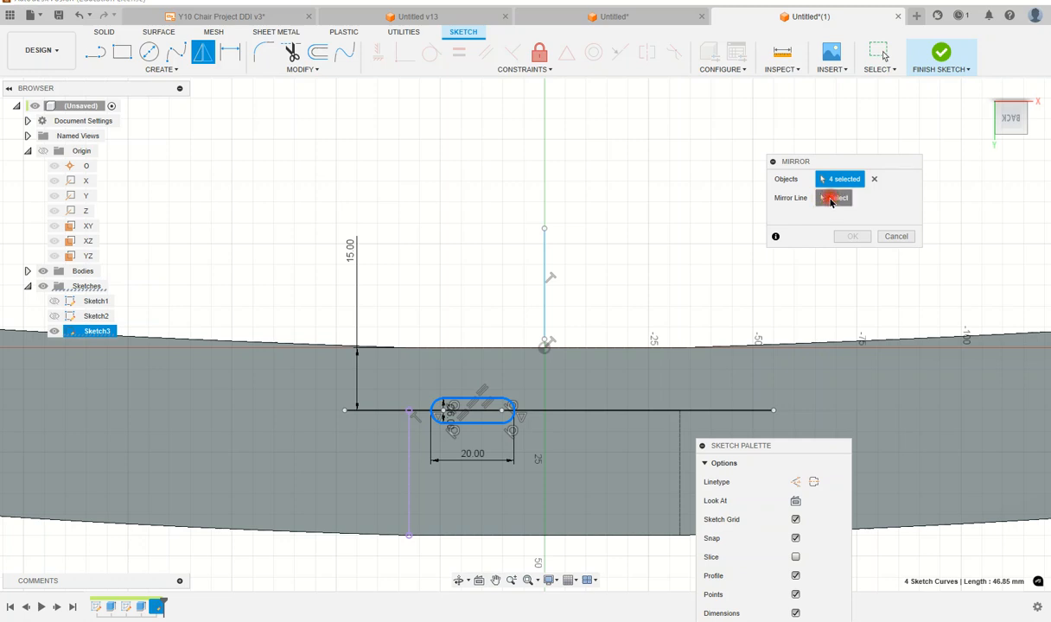
pyautogui.click(545, 291)
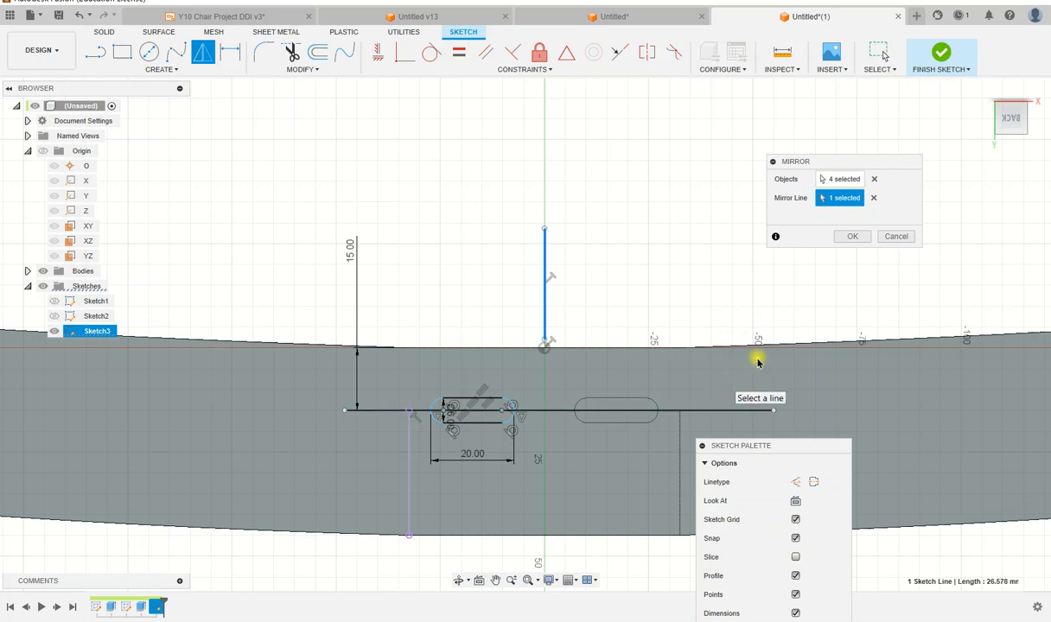
pyautogui.click(849, 238)
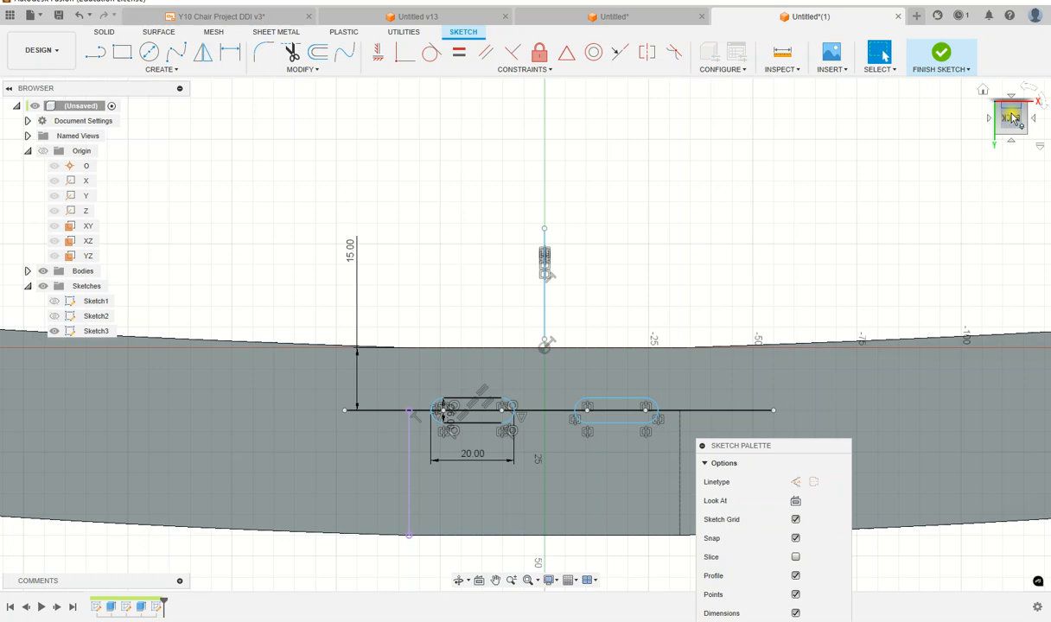
# - Extrude both halves of the two side slots as a cut 20 mm deep (-20 mm) into the leg
pyautogui.moveTo(1010, 120)
pyautogui.mouseDown()
pyautogui.moveTo(1019, 92)
pyautogui.moveTo(1015, 102)
pyautogui.mouseUp()
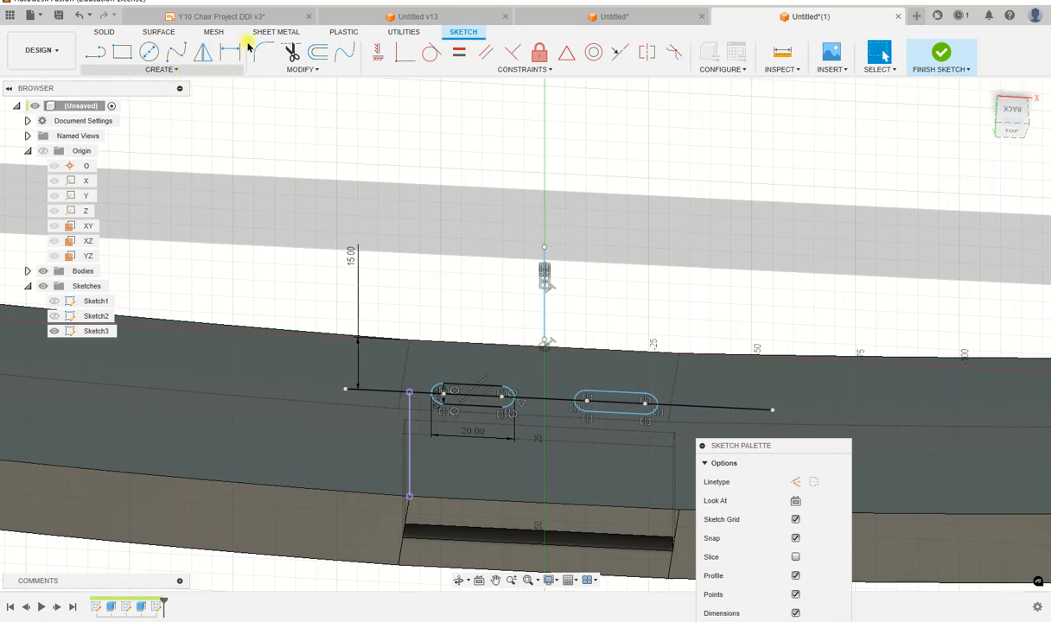
pyautogui.click(105, 32)
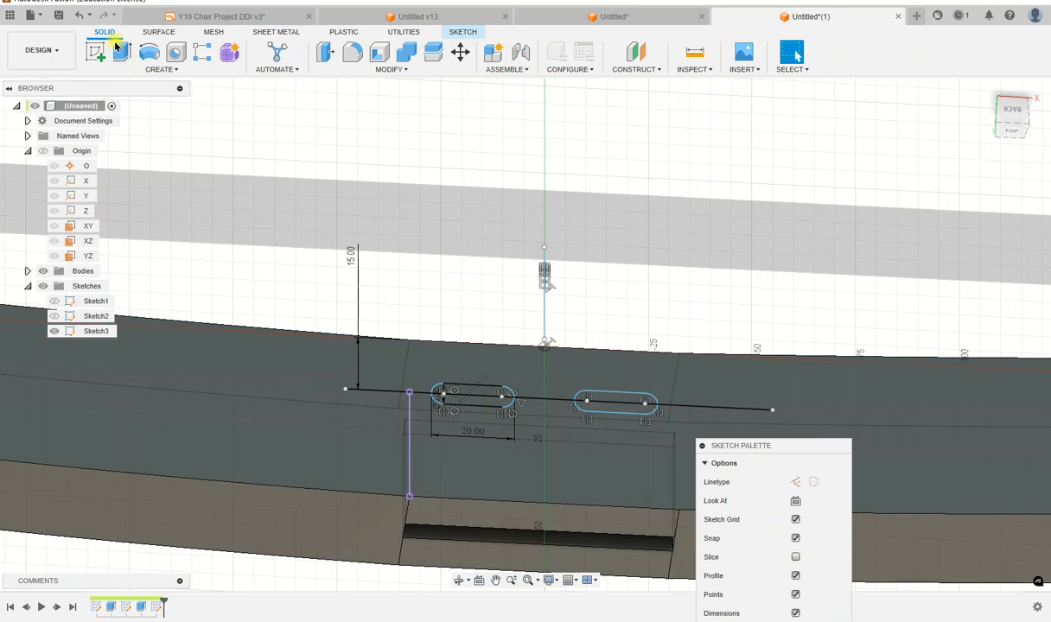
pyautogui.click(121, 51)
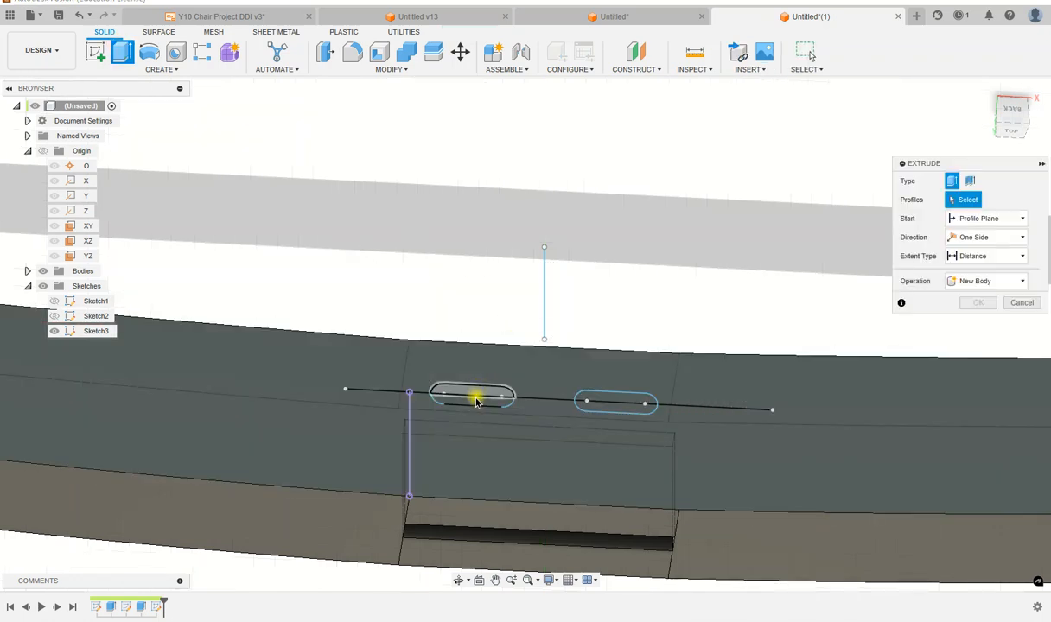
pyautogui.click(475, 398)
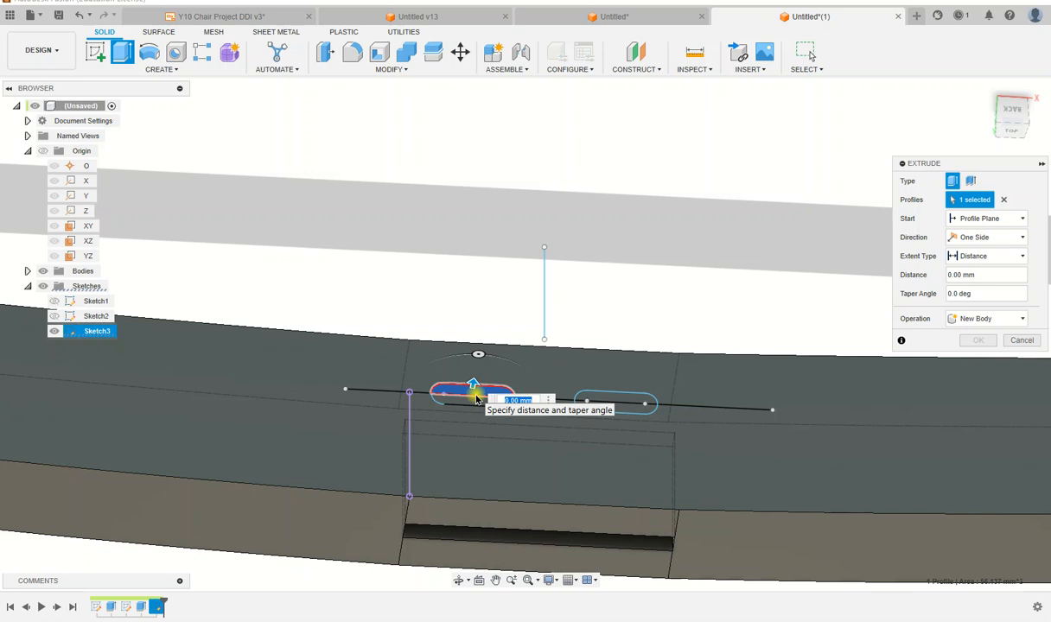
pyautogui.click(605, 401)
pyautogui.click(615, 407)
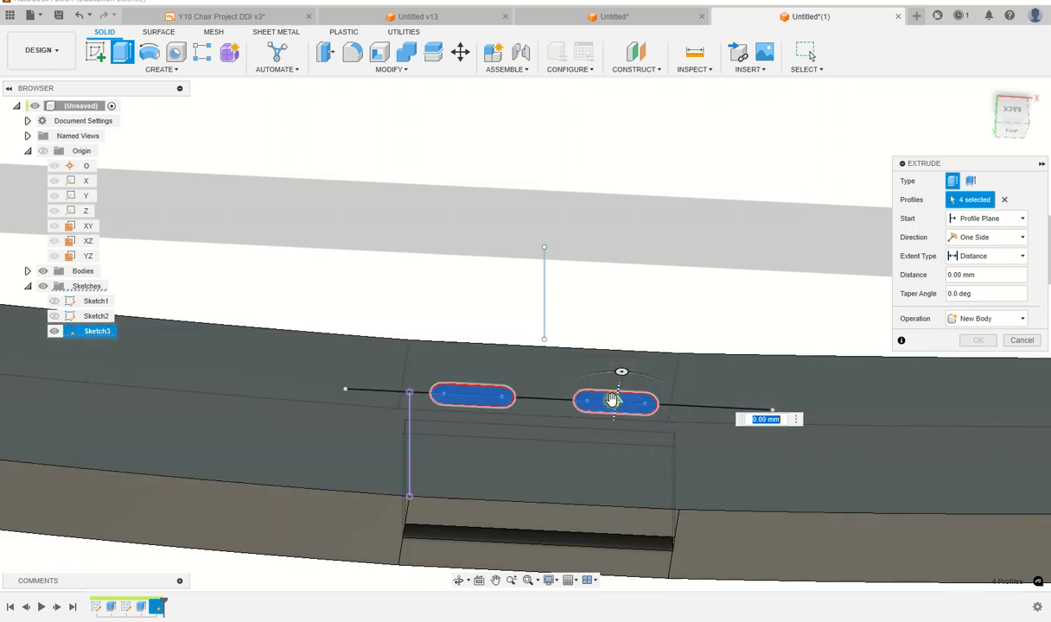
pyautogui.moveTo(610, 403); pyautogui.dragTo(609, 446)
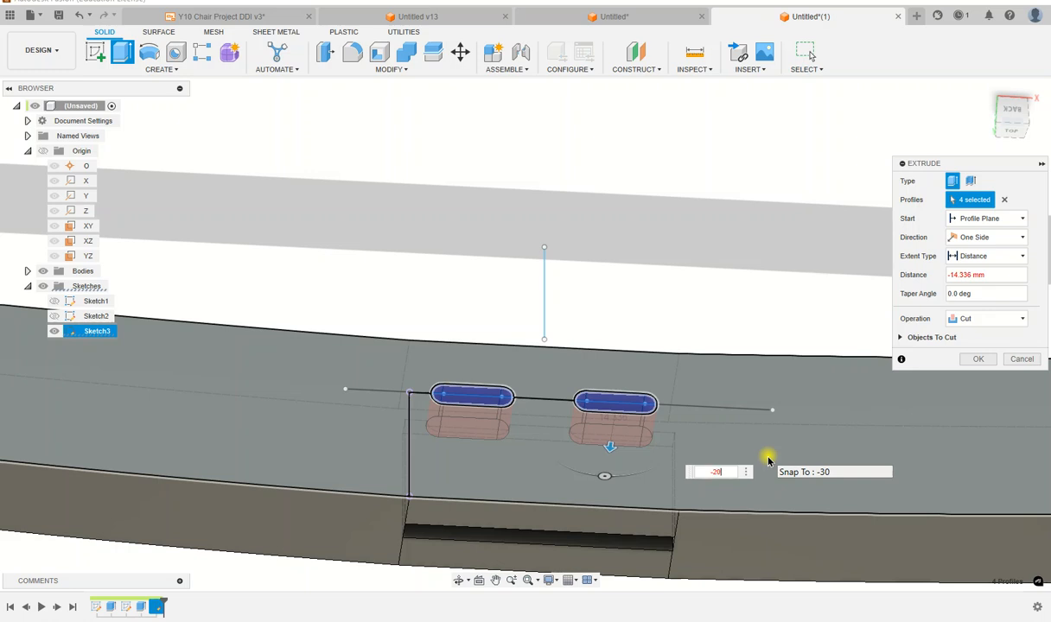
pyautogui.press('Return')
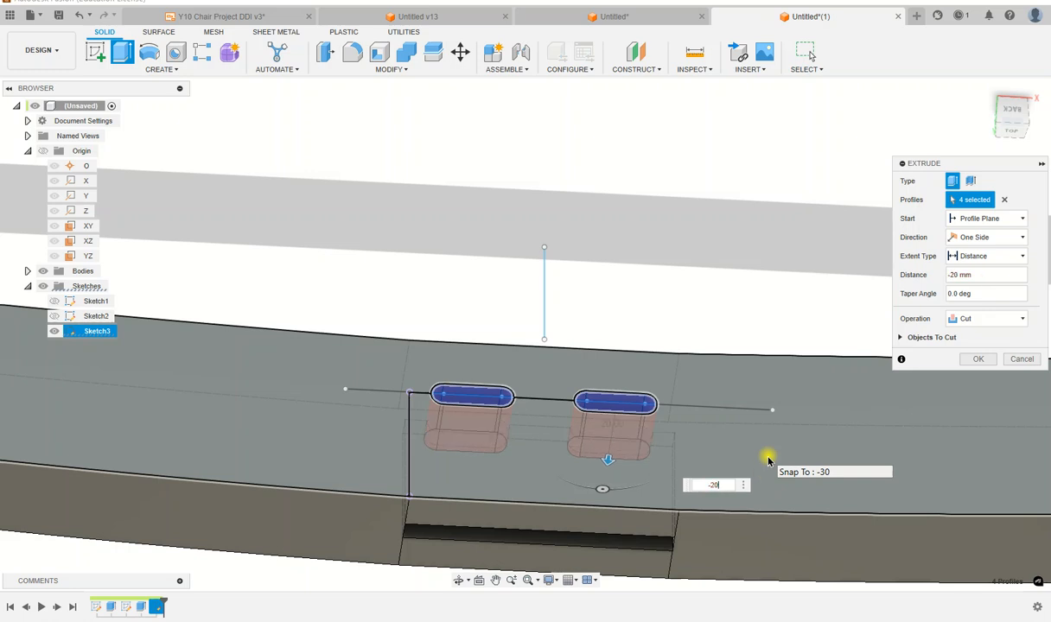
pyautogui.press('Return')
# - Save the design as Right Leg in the Y10 CHAIR project
pyautogui.scroll(-2, 781, 394)
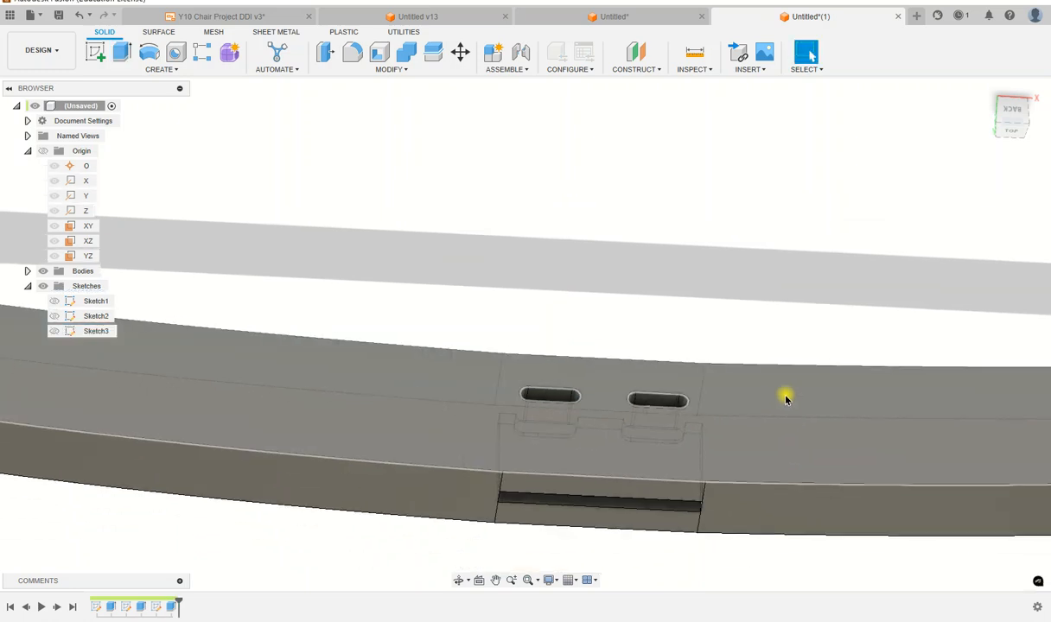
pyautogui.scroll(-4, 786, 398)
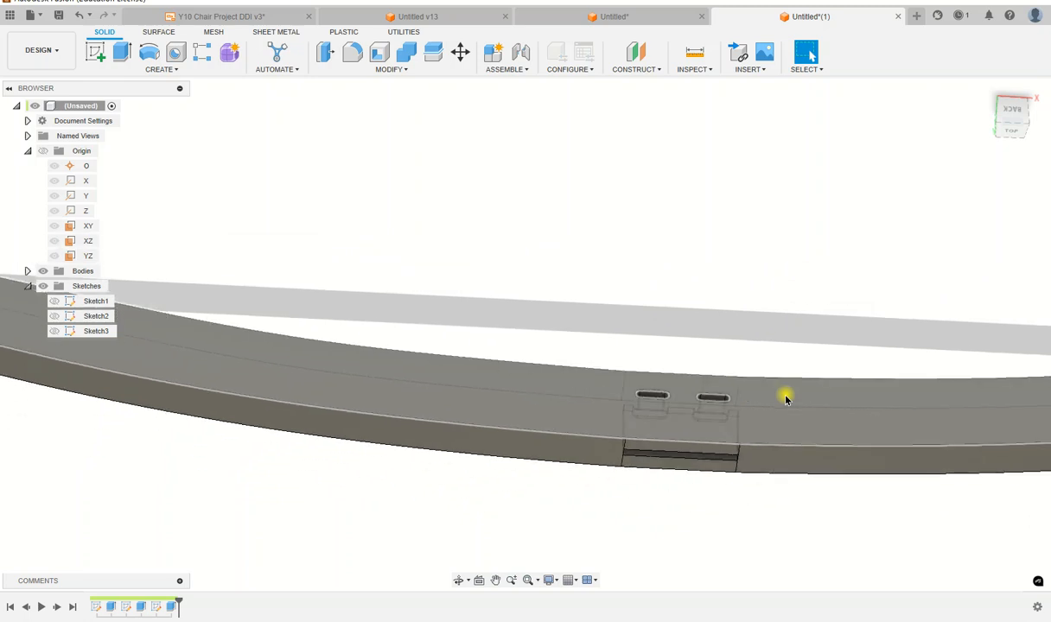
pyautogui.scroll(-1, 786, 398)
pyautogui.moveTo(1011, 98); pyautogui.dragTo(1039, 96)
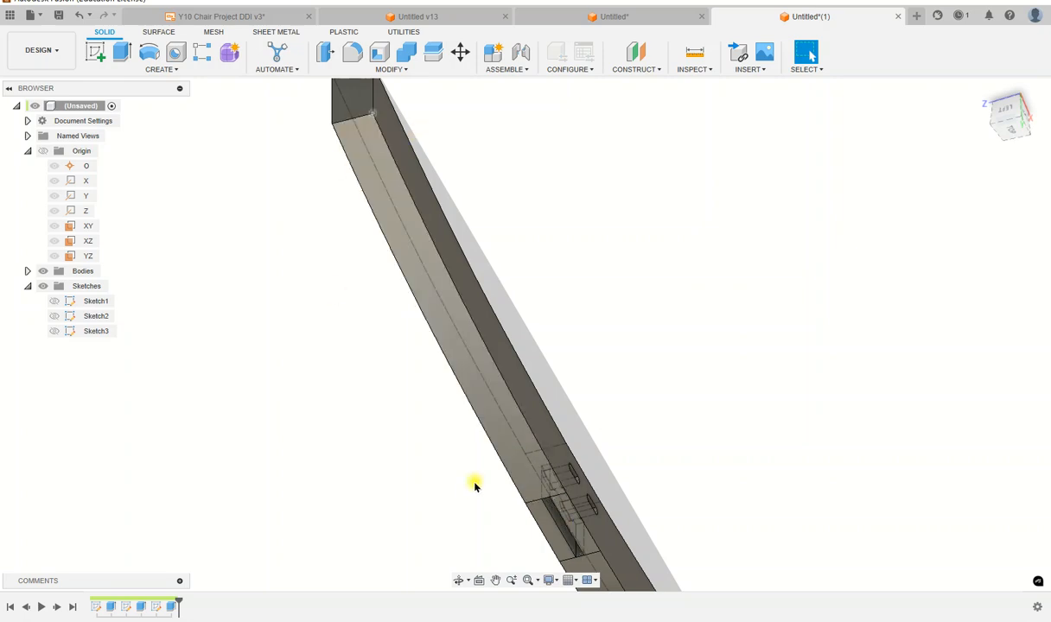
pyautogui.click(58, 15)
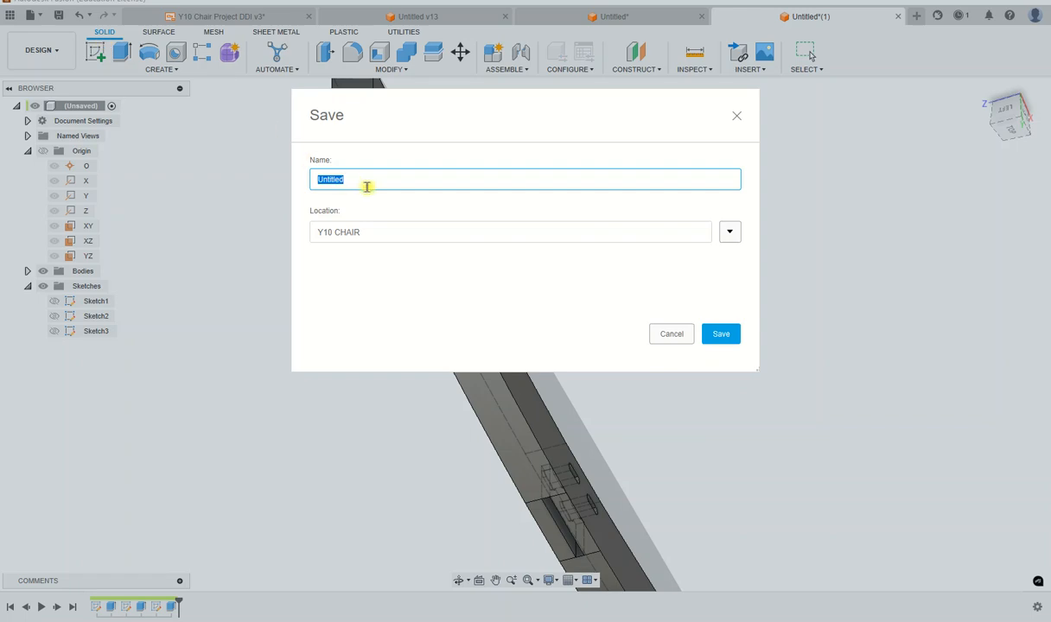
pyautogui.write('Right Leg')
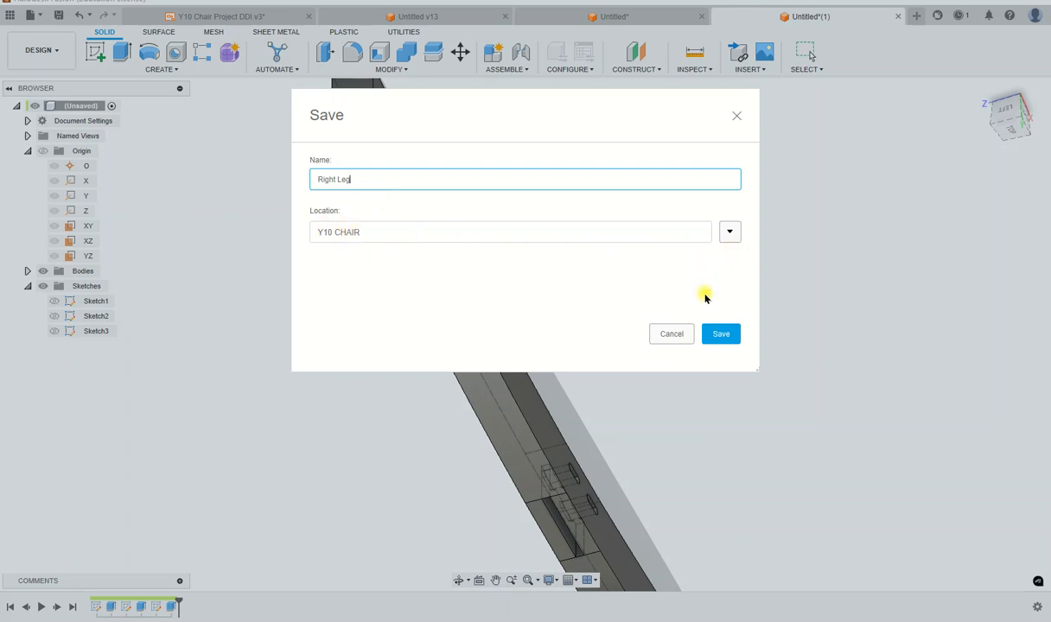
pyautogui.click(729, 231)
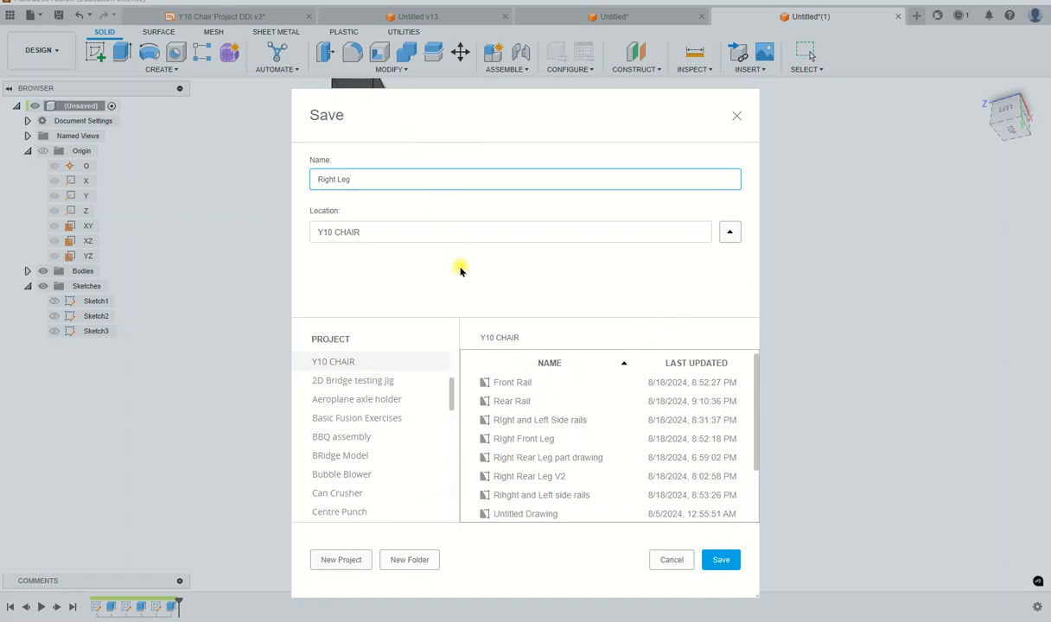
pyautogui.click(721, 559)
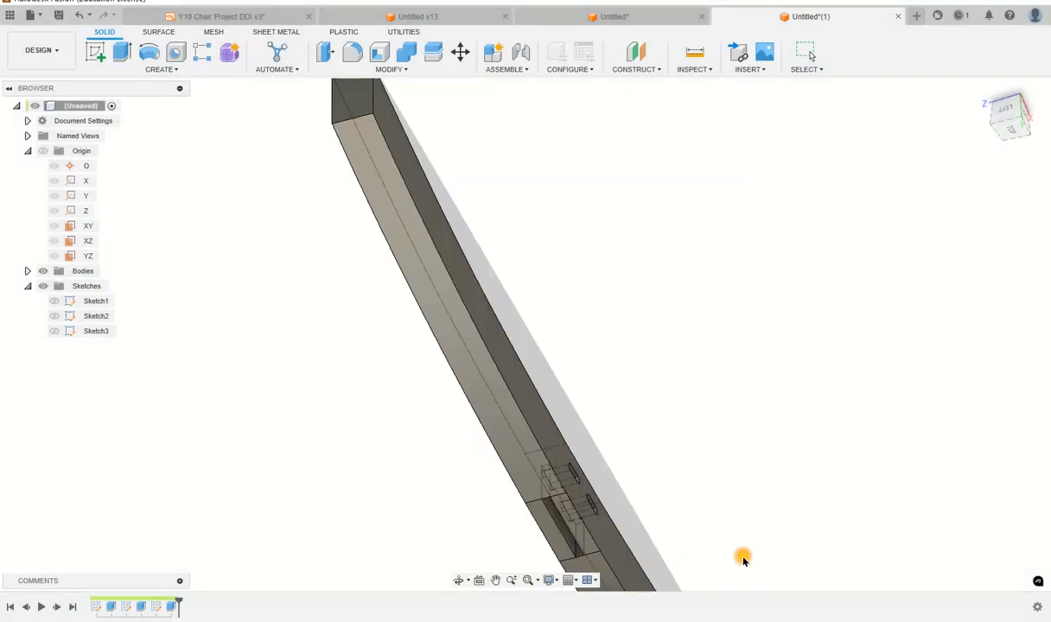